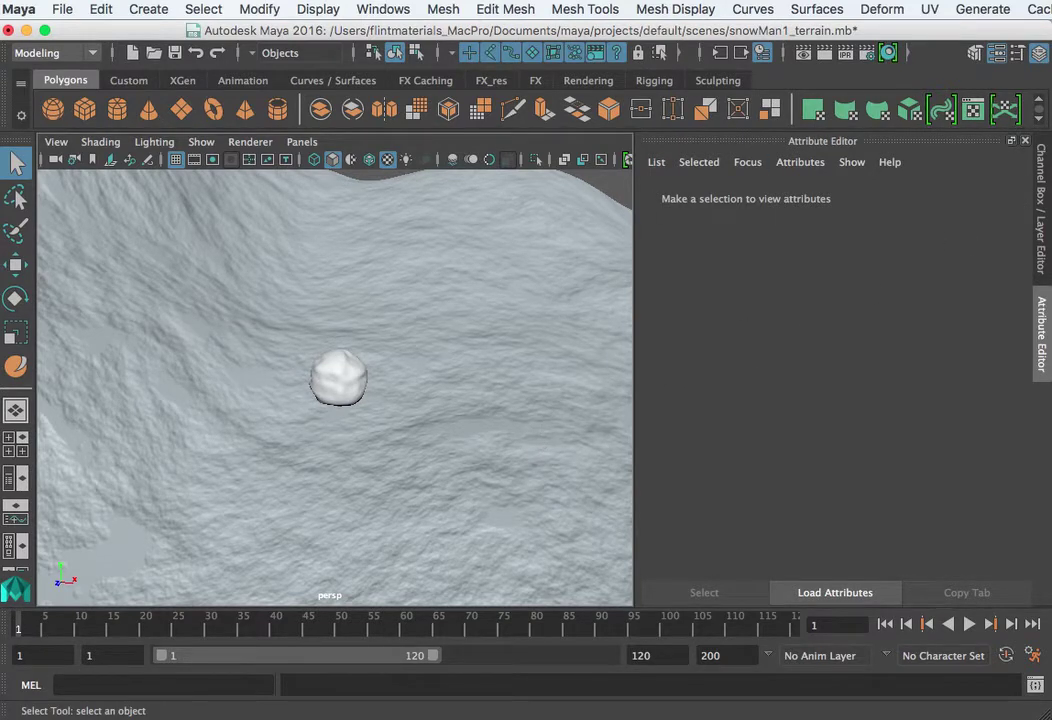
# Step: Create a display layer from the selected terrain plane in an enlarged layer editor and name it terrain
pyautogui.click(1039, 60)
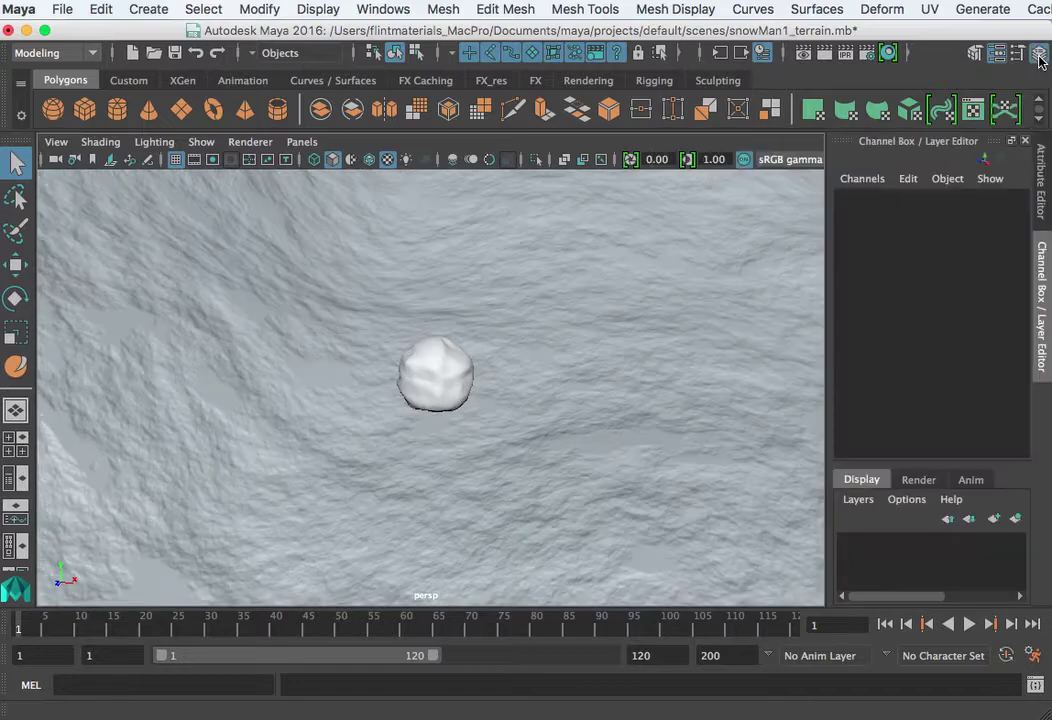
pyautogui.moveTo(912, 463); pyautogui.dragTo(932, 331)
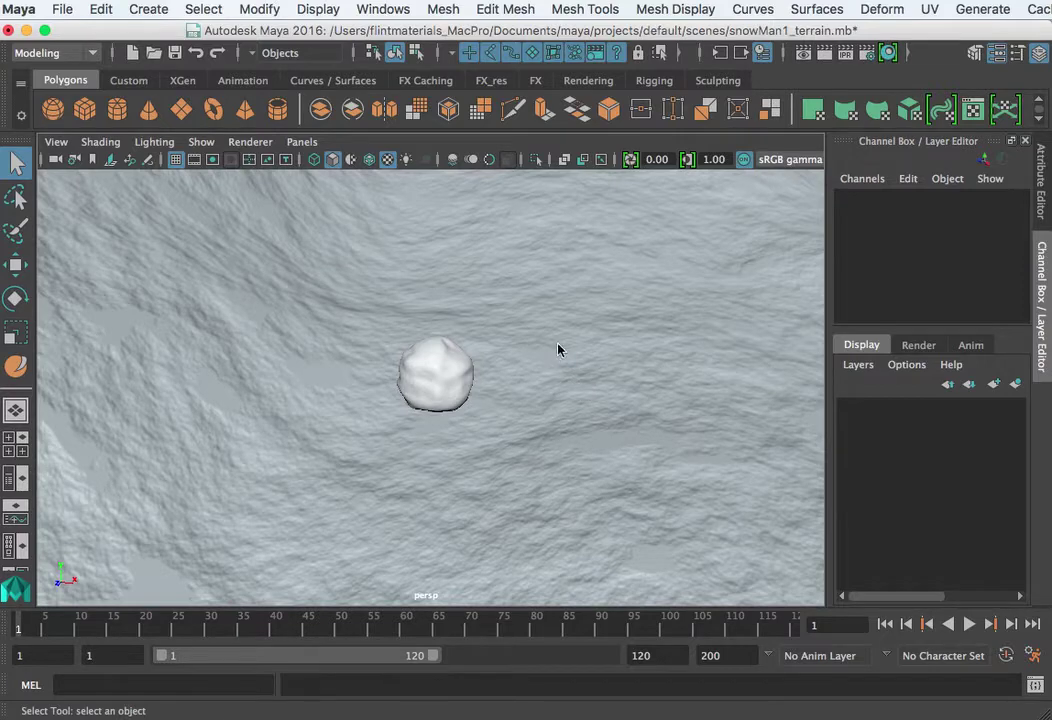
pyautogui.click(618, 349)
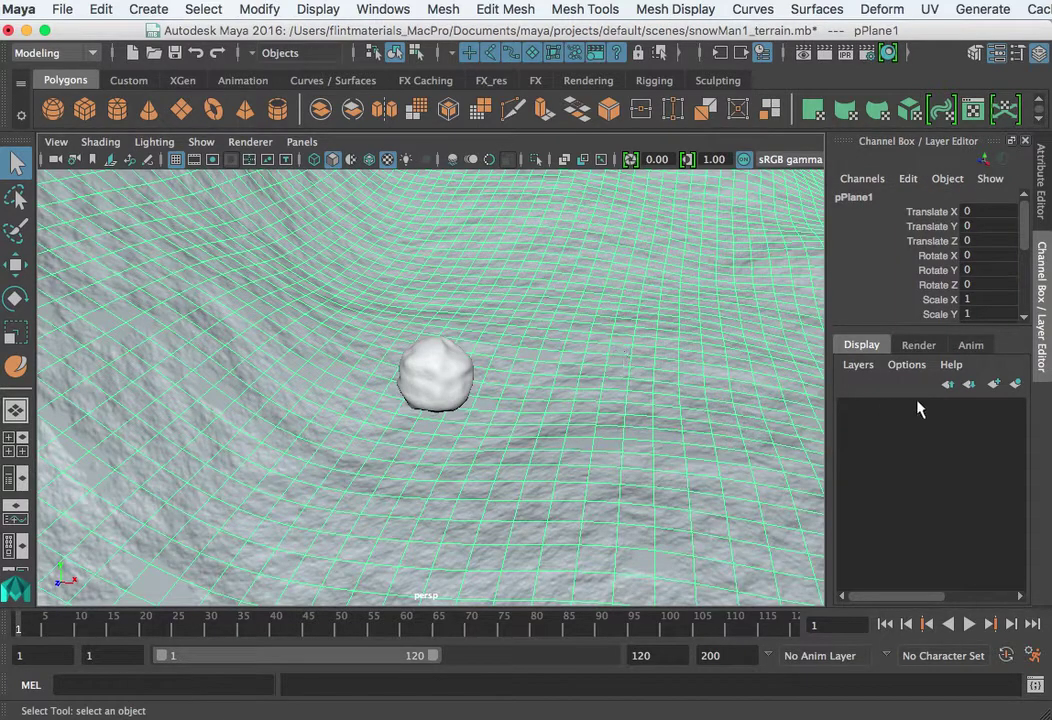
pyautogui.click(1015, 386)
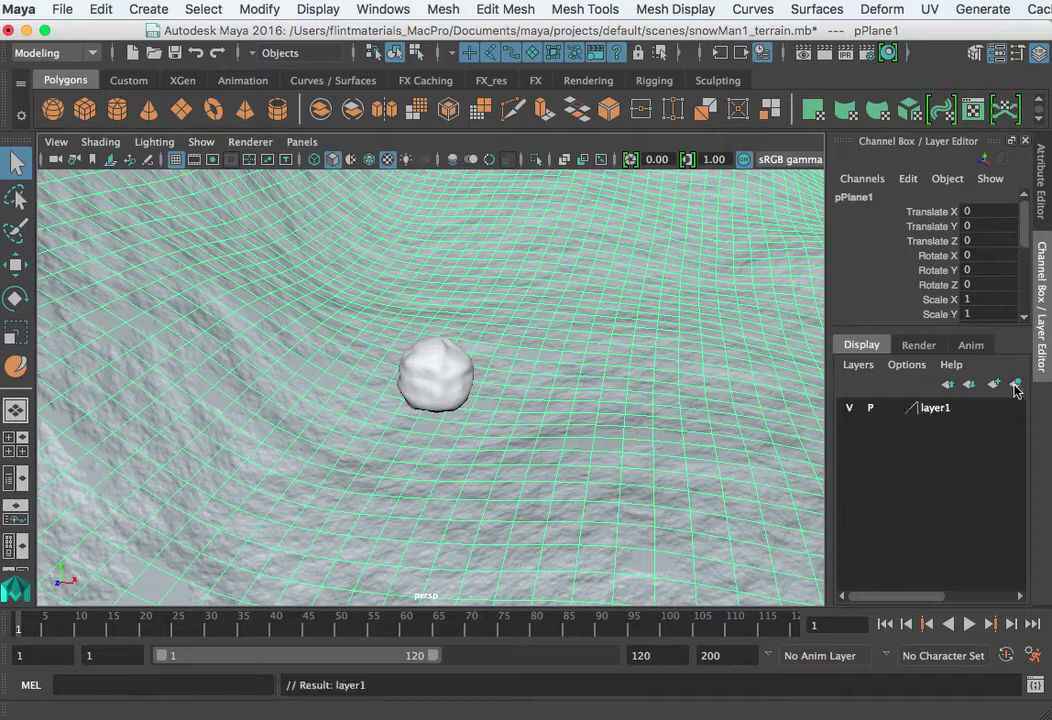
pyautogui.doubleClick(930, 410)
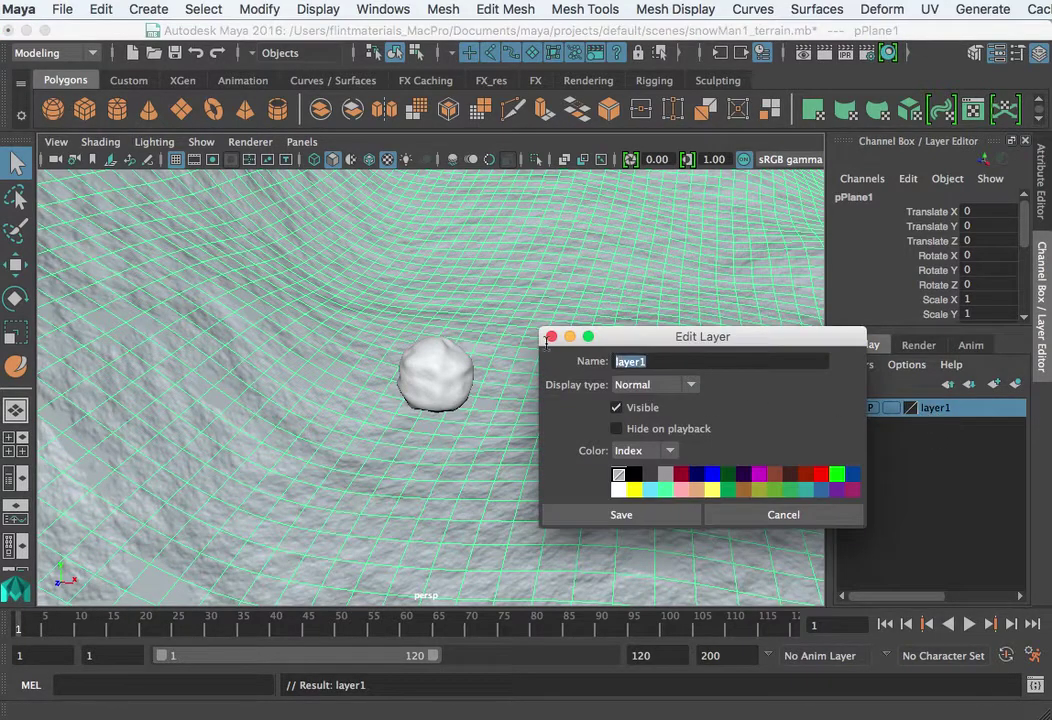
pyautogui.write('terrain')
pyautogui.click(625, 516)
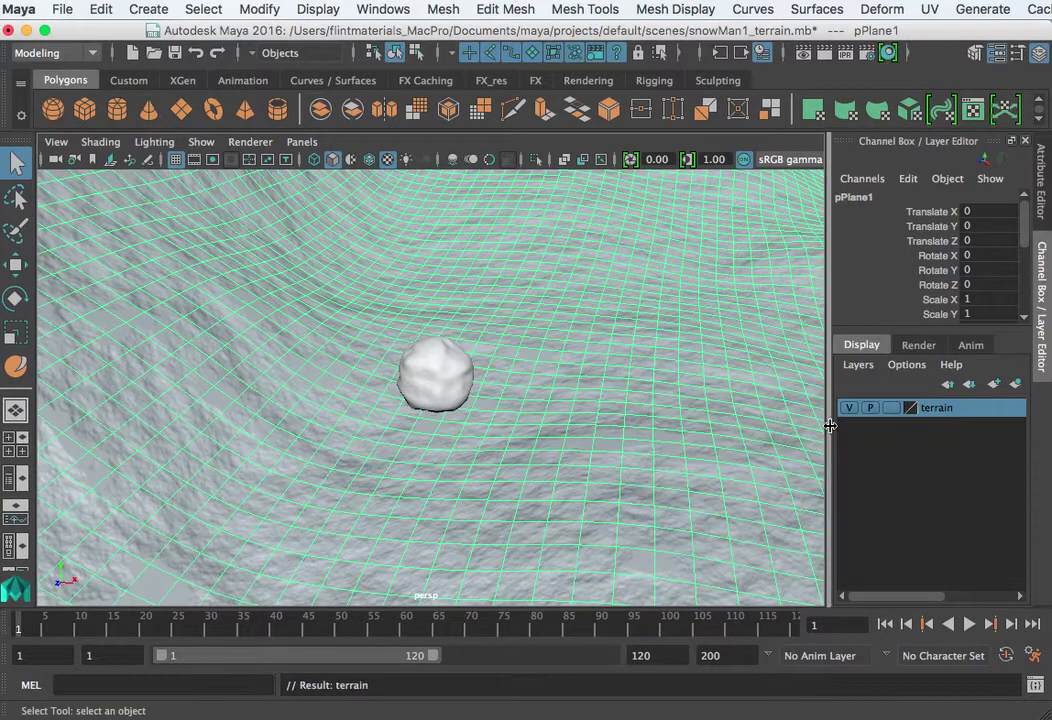
# Step: Toggle the terrain layer's visibility off and on, and set its display type to Template
pyautogui.click(849, 409)
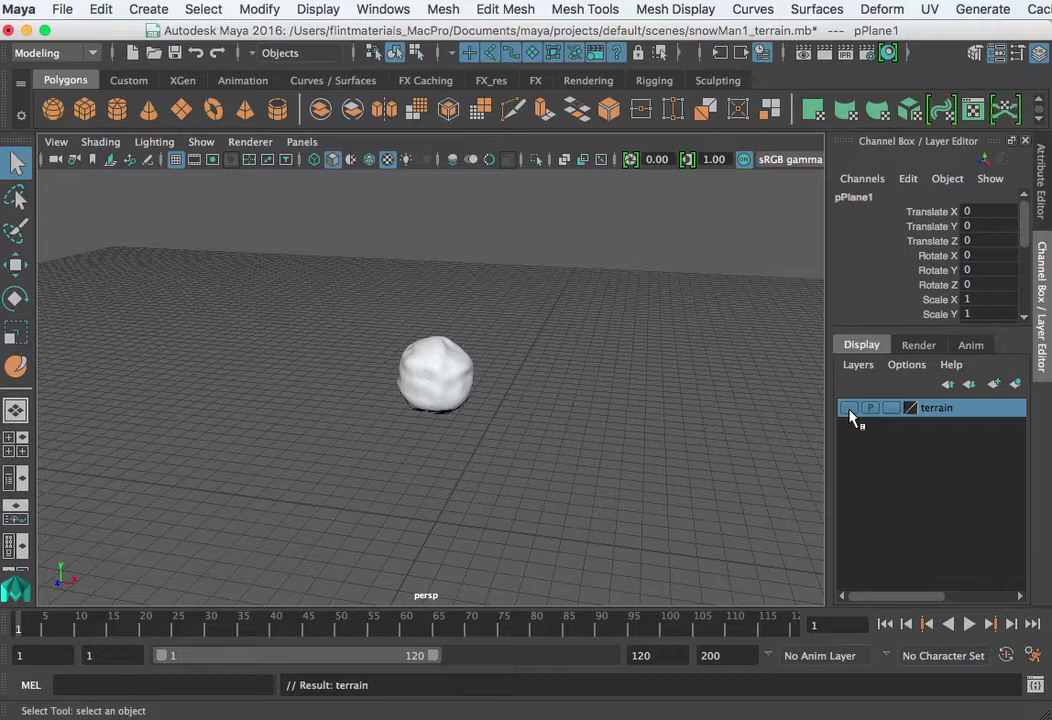
pyautogui.click(849, 409)
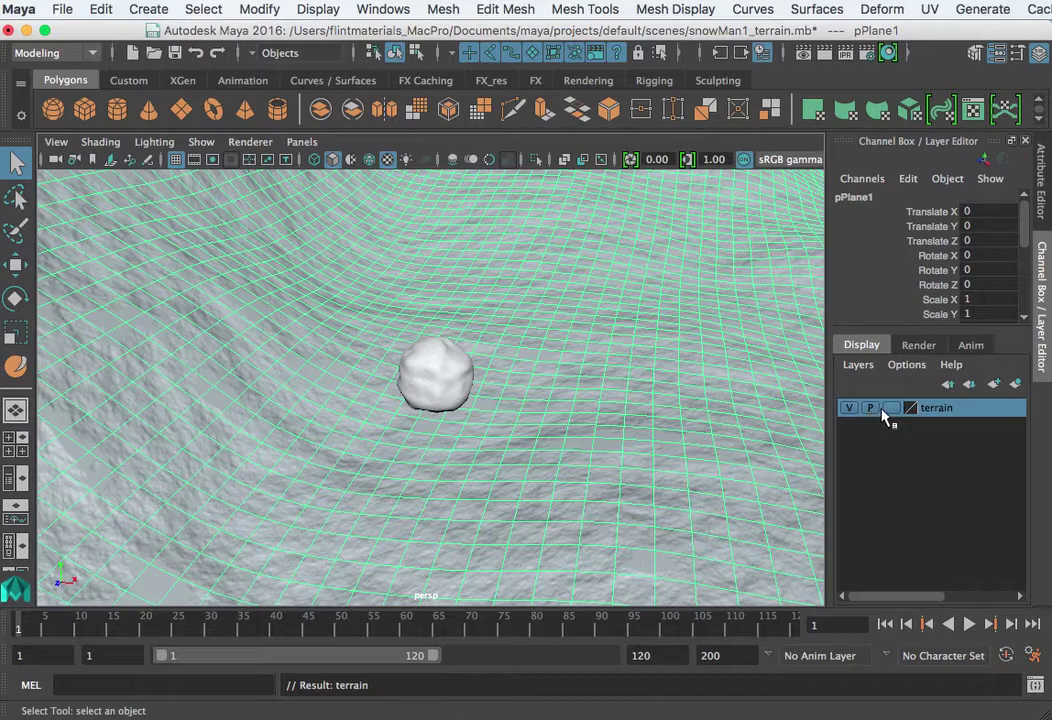
pyautogui.click(891, 408)
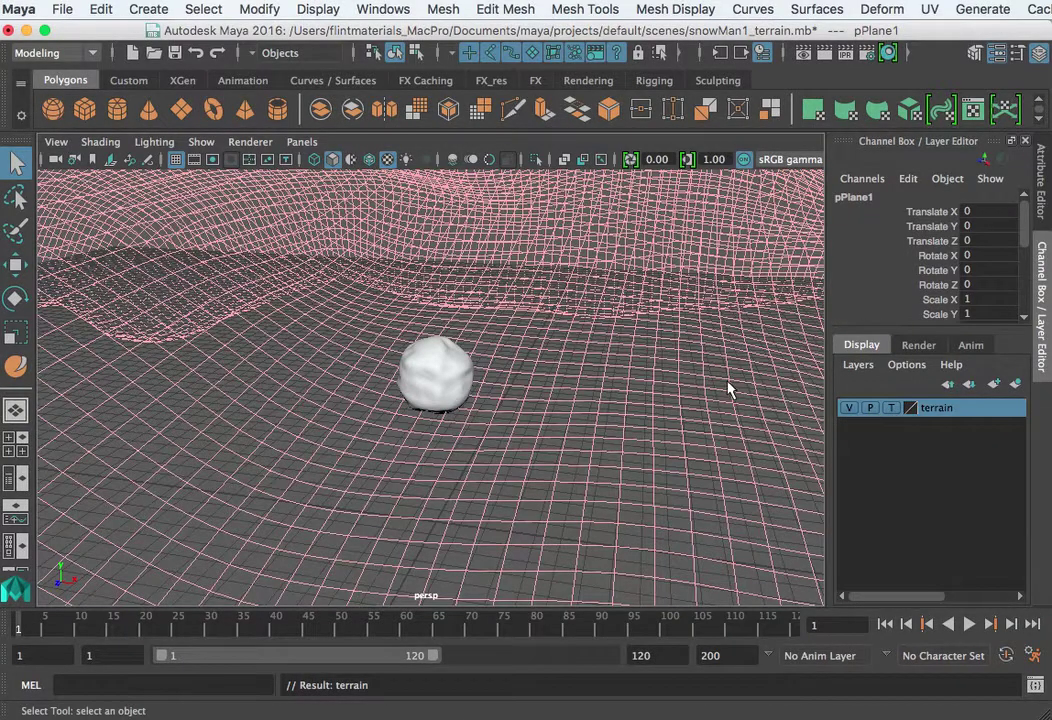
# Step: Test selecting the templated terrain and the snowball from several angles, and toggle the terrain layer's visibility
pyautogui.click(519, 497)
pyautogui.click(436, 375)
pyautogui.moveTo(685, 370); pyautogui.dragTo(505, 550)
pyautogui.keyDown('alt'); pyautogui.moveTo(521, 480); pyautogui.dragTo(723, 312); pyautogui.keyUp('alt')
pyautogui.scroll(8, 537, 460)
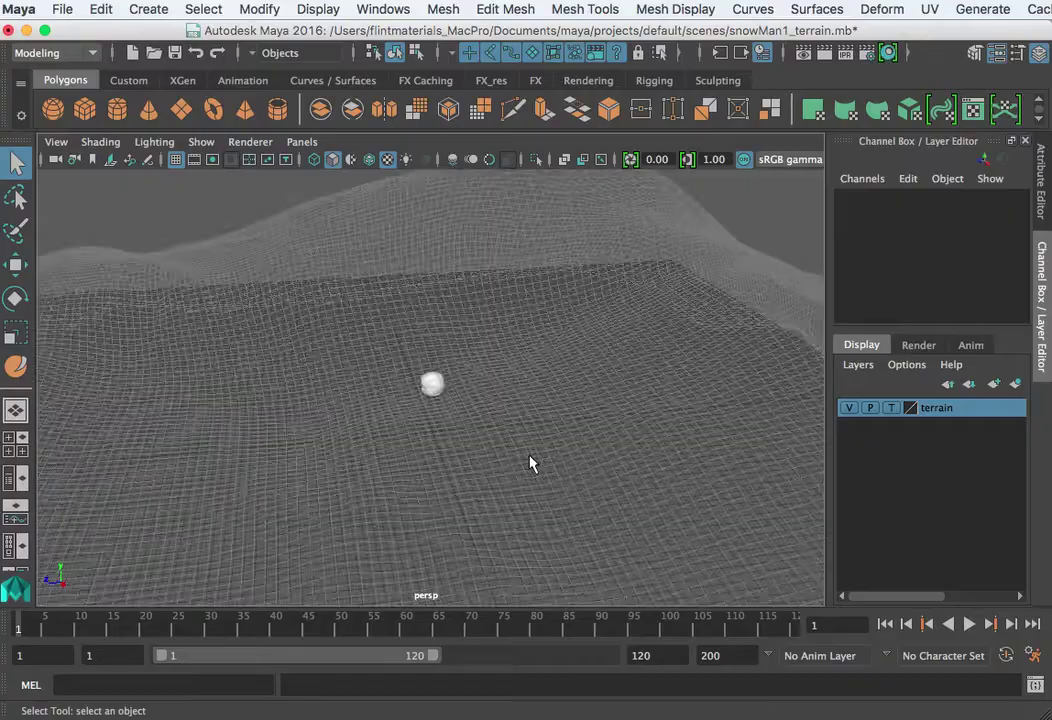
pyautogui.click(434, 382)
pyautogui.scroll(-2, 514, 499)
pyautogui.click(557, 453)
pyautogui.keyDown('alt'); pyautogui.moveTo(557, 453); pyautogui.dragTo(853, 459); pyautogui.keyUp('alt')
pyautogui.click(849, 409)
pyautogui.click(849, 409)
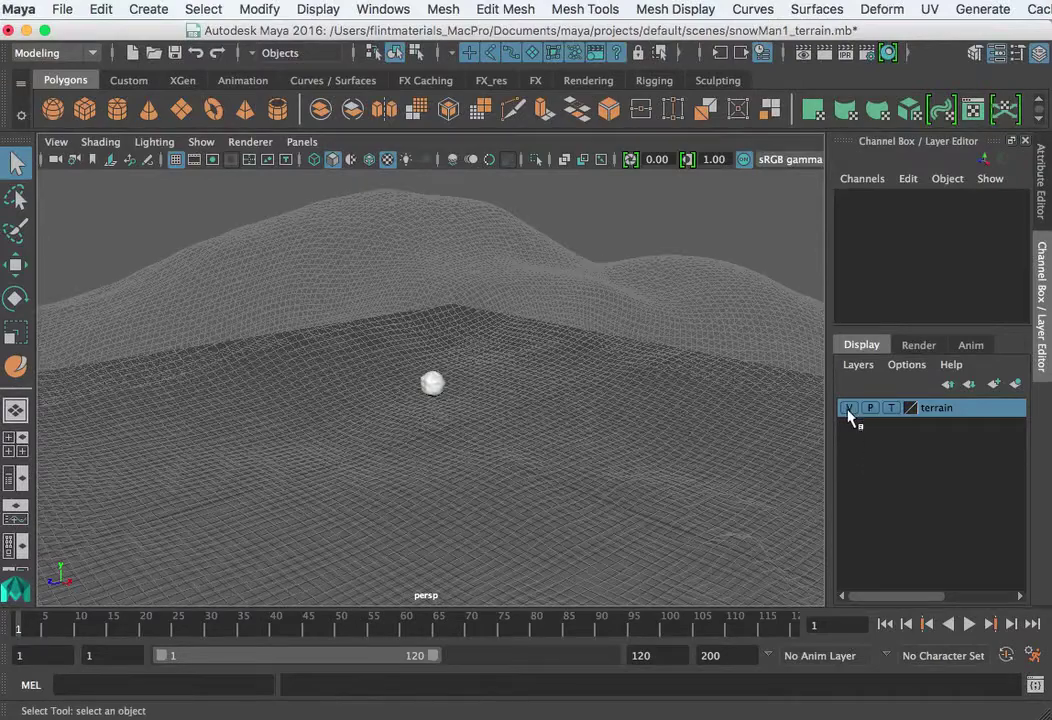
# Step: Create an empty display layer, add the snowball sphere to it, and test the layer's visibility
pyautogui.click(993, 387)
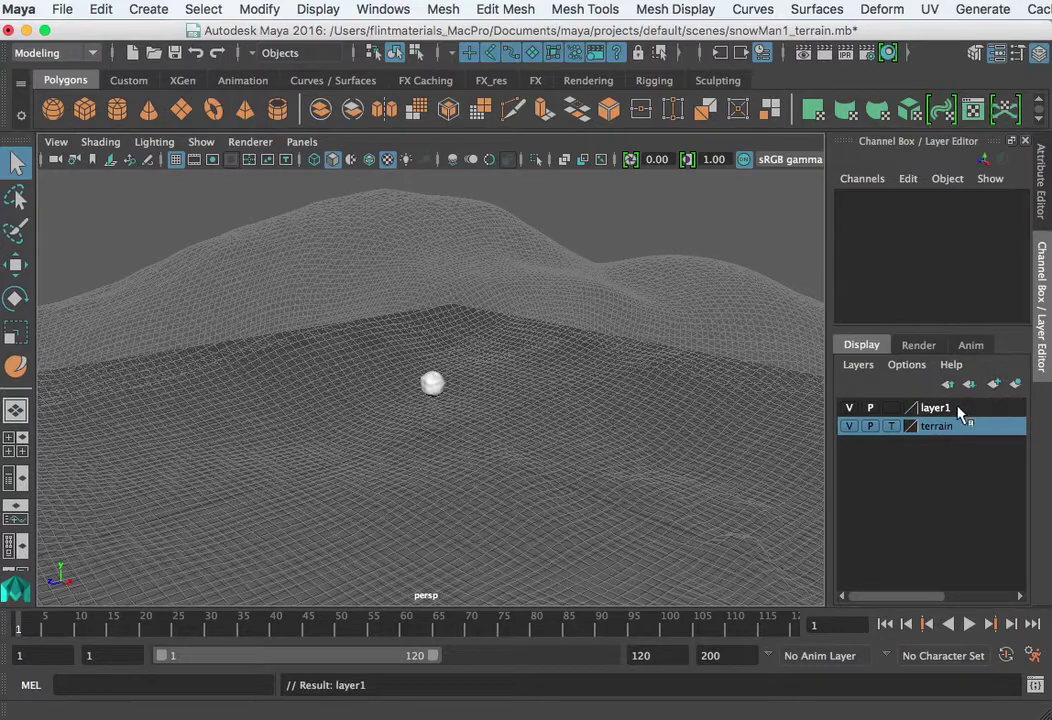
pyautogui.click(958, 410)
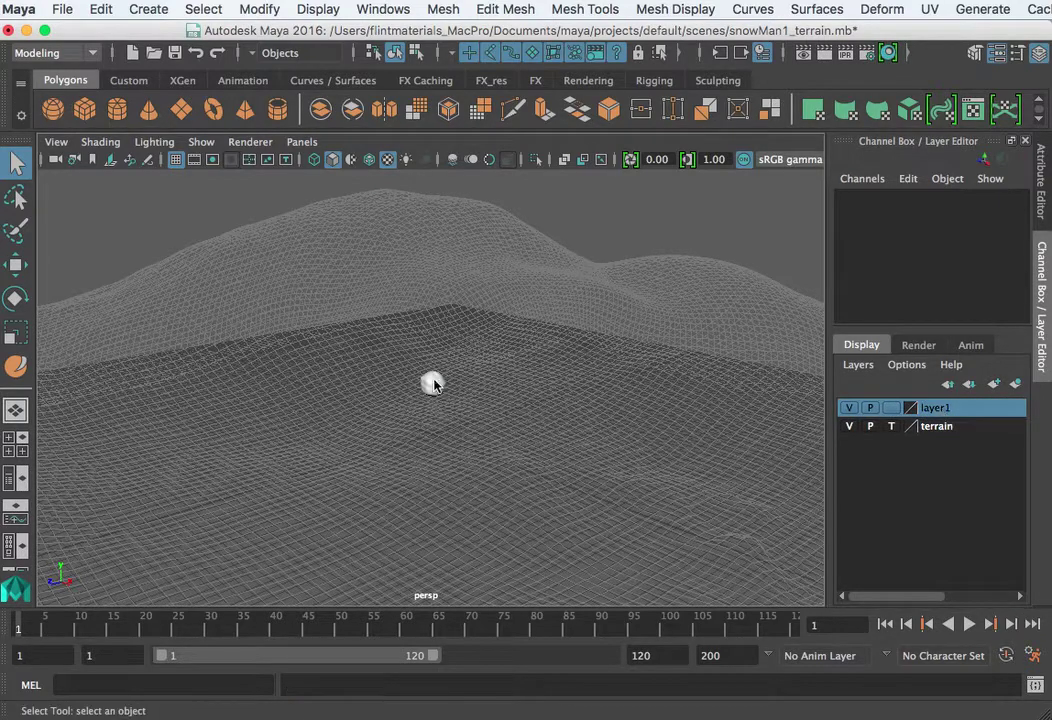
pyautogui.click(434, 383)
pyautogui.rightClick(952, 410)
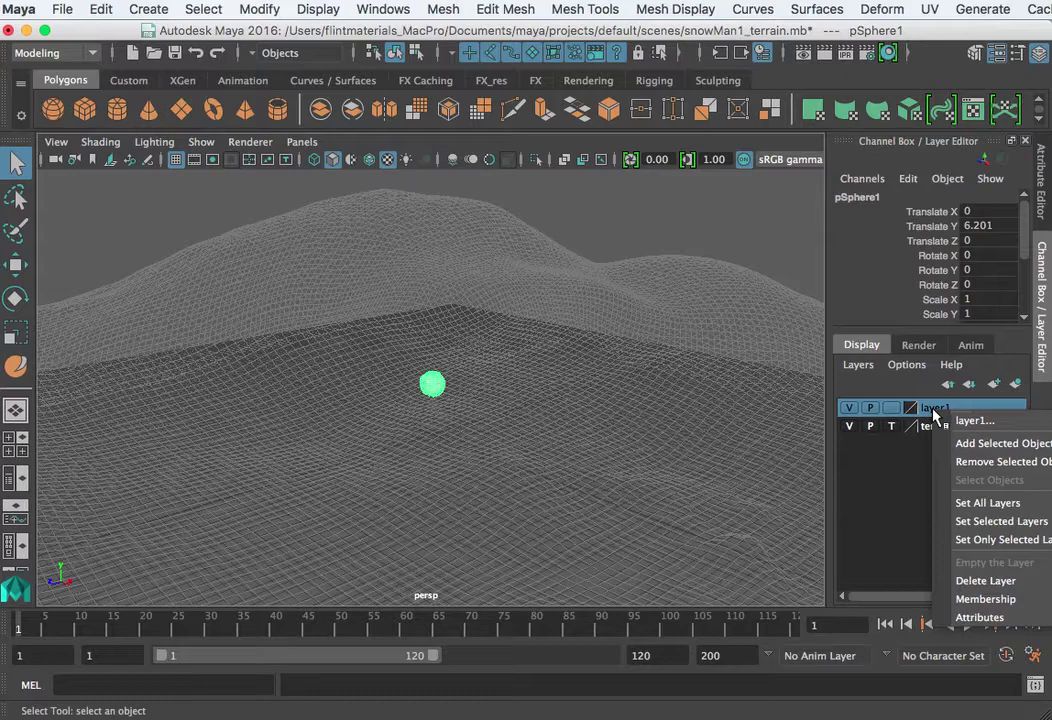
pyautogui.click(959, 445)
pyautogui.click(849, 408)
pyautogui.click(849, 408)
pyautogui.click(849, 408)
pyautogui.click(849, 408)
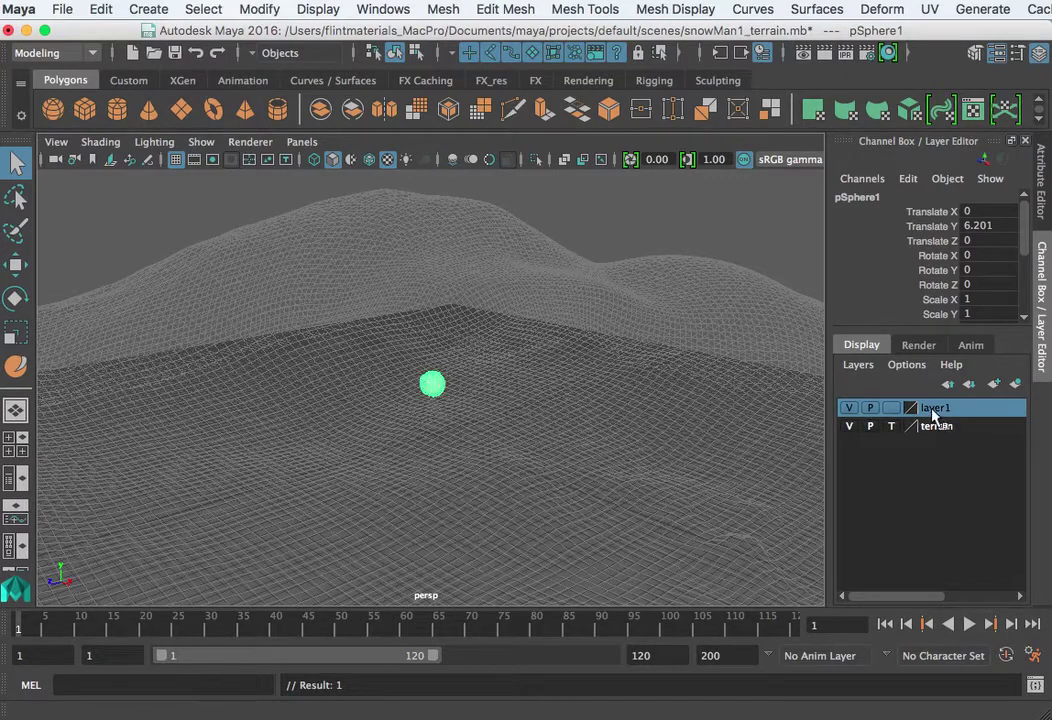
# Step: Rename the snowball's display layer to snowmanLayer
pyautogui.doubleClick(935, 408)
pyautogui.moveTo(669, 361); pyautogui.dragTo(505, 352)
pyautogui.write('snowmanLayer')
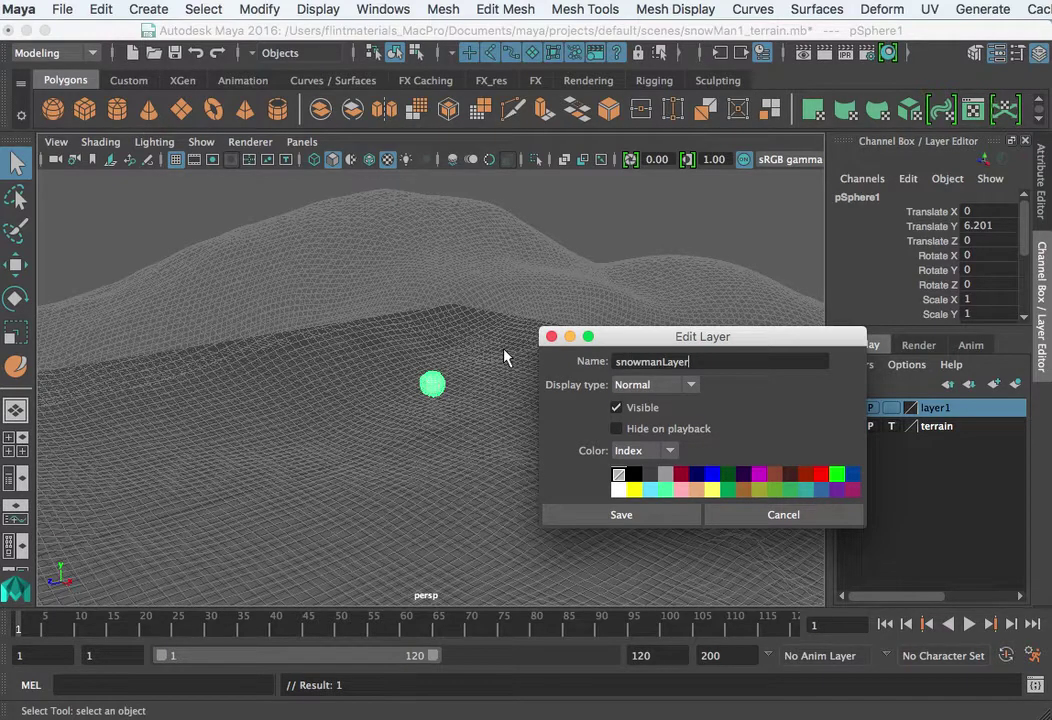
pyautogui.click(622, 517)
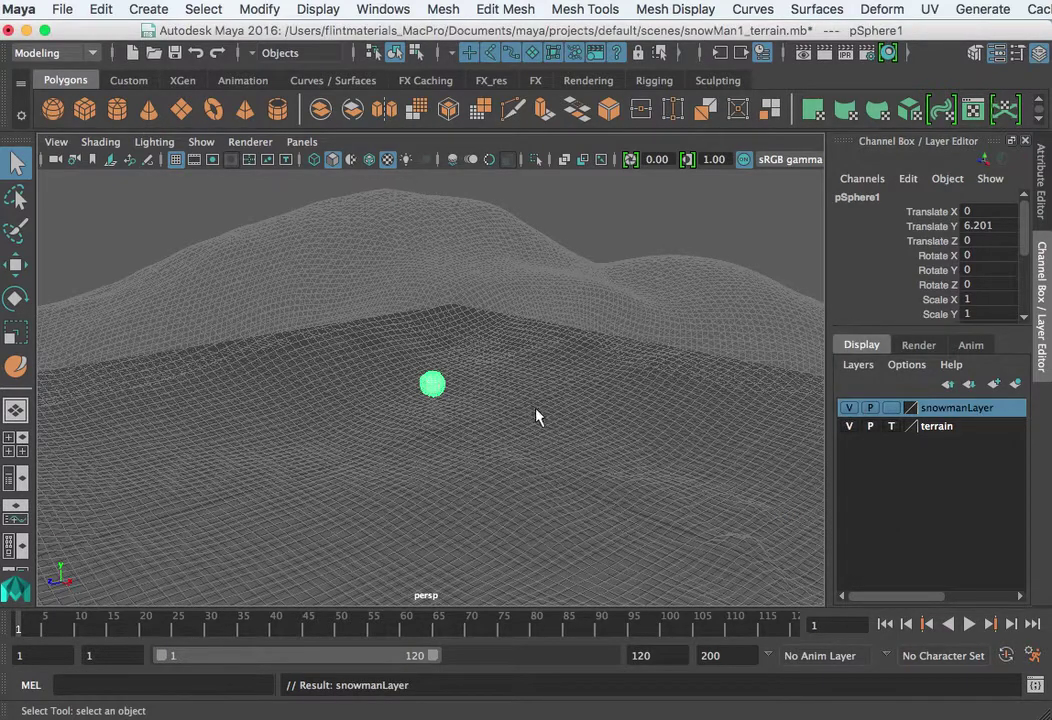
# Step: Frame the snowball in the side view and move its pivot point down to the base of the sphere
pyautogui.keyDown('alt'); pyautogui.moveTo(468, 405); pyautogui.dragTo(545, 410, button='right'); pyautogui.keyUp('alt')
pyautogui.keyDown('alt'); pyautogui.moveTo(432, 413); pyautogui.dragTo(740, 465, button='right'); pyautogui.keyUp('alt')
pyautogui.keyDown('alt'); pyautogui.moveTo(575, 480); pyautogui.dragTo(601, 484); pyautogui.keyUp('alt')
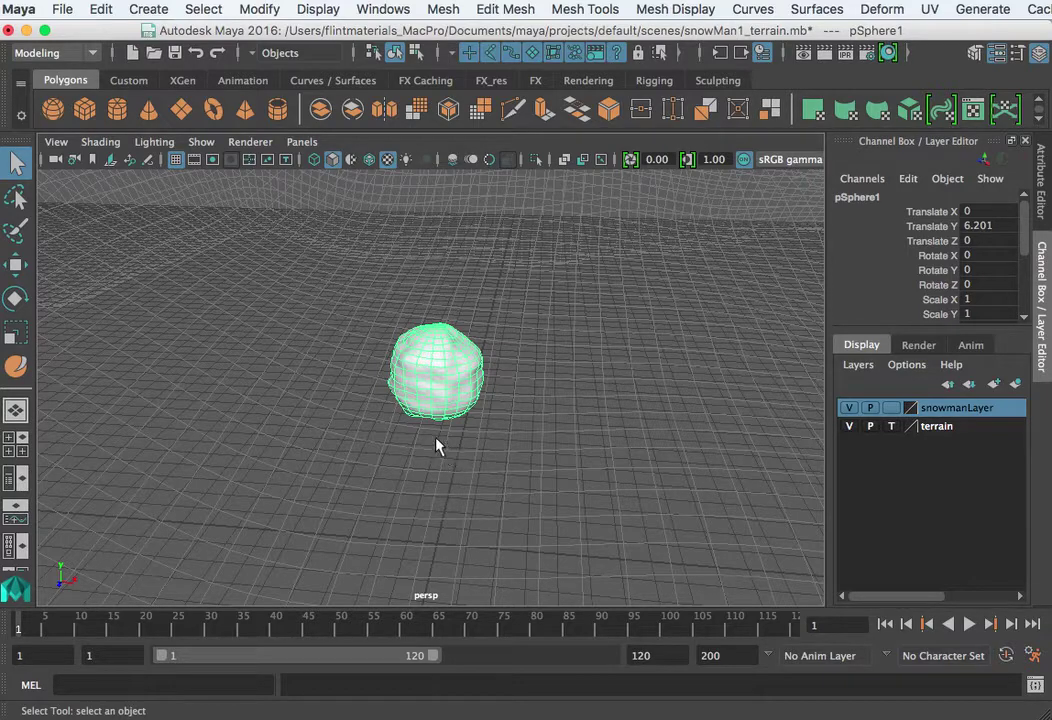
pyautogui.press('space')
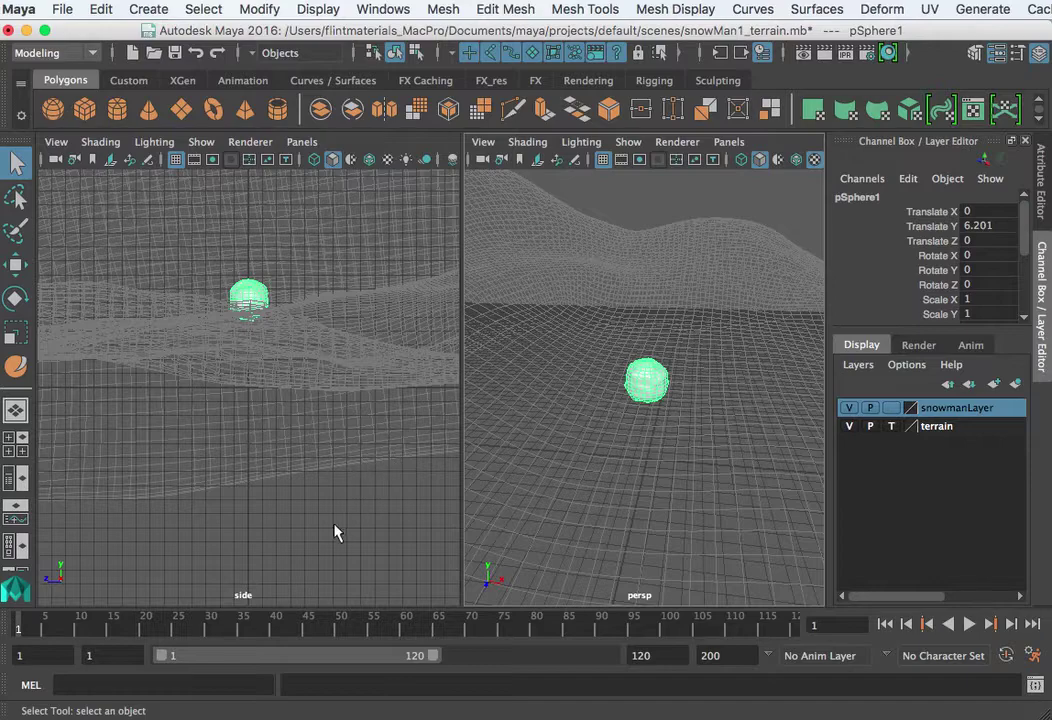
pyautogui.press('space')
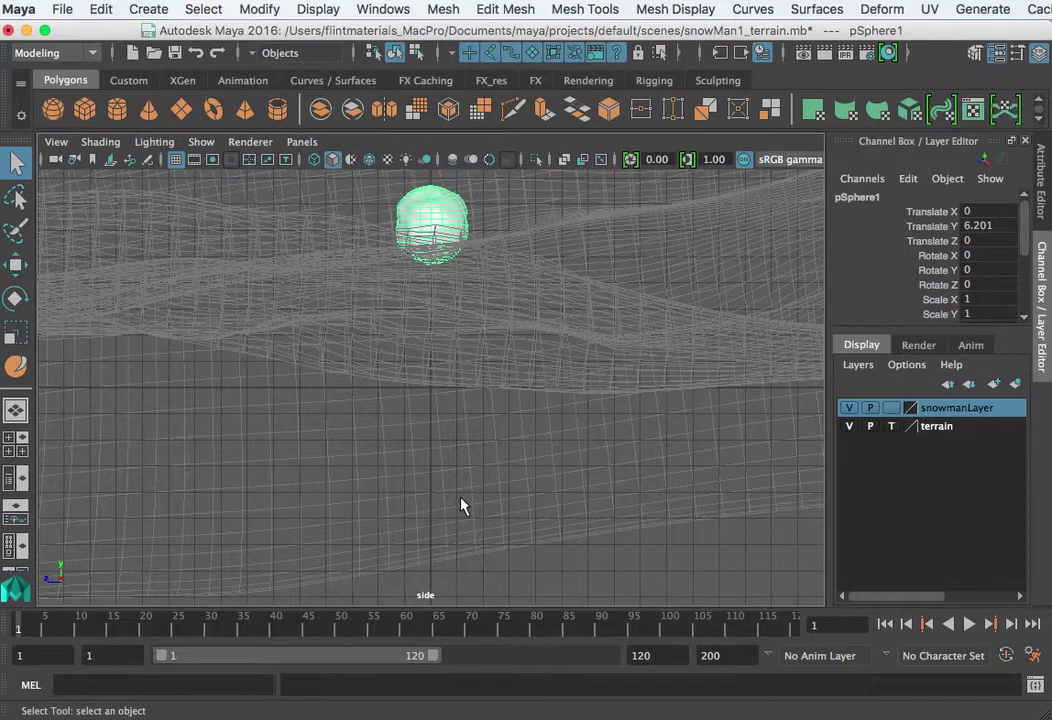
pyautogui.press('f')
pyautogui.scroll(-2, 540, 491)
pyautogui.scroll(-3, 463, 491)
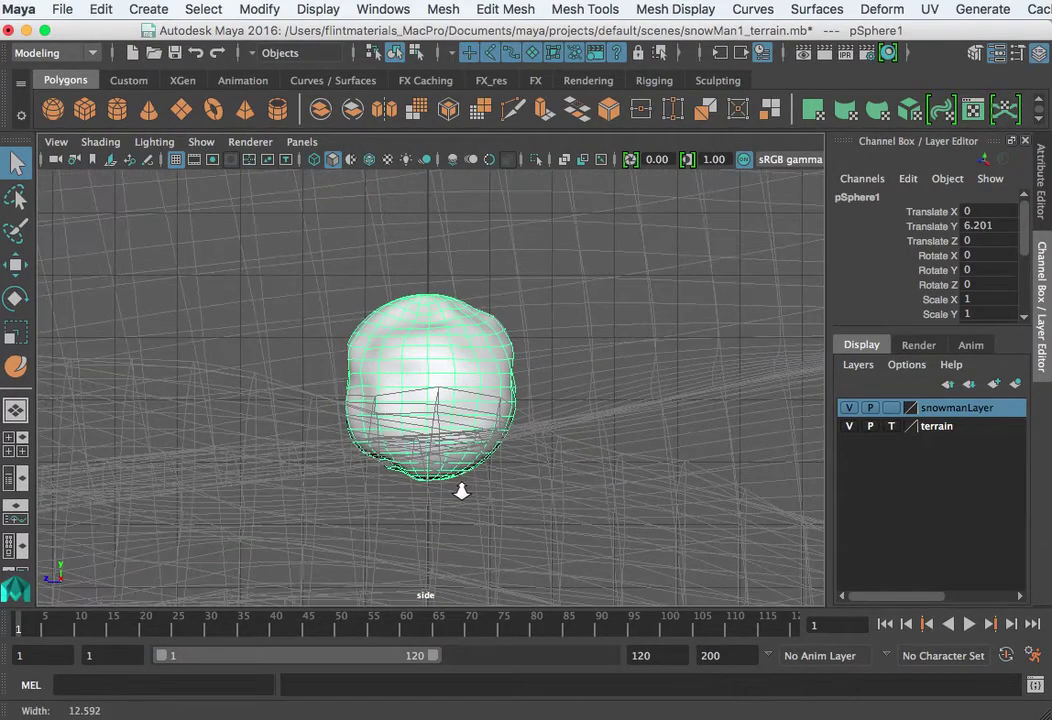
pyautogui.press('w')
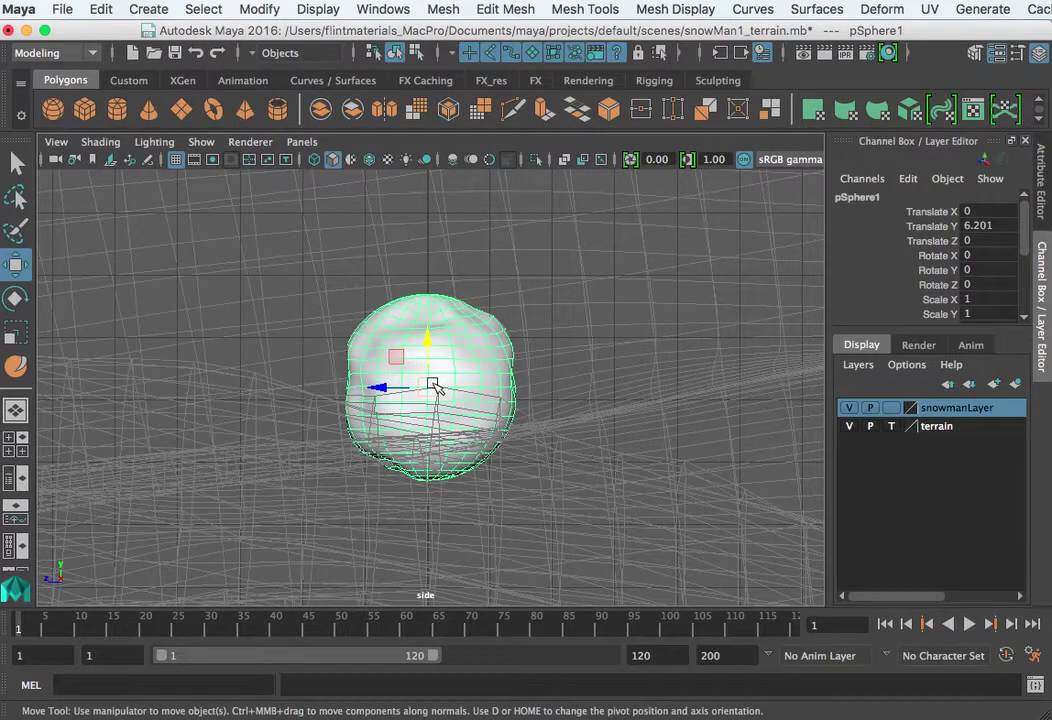
pyautogui.press('d')
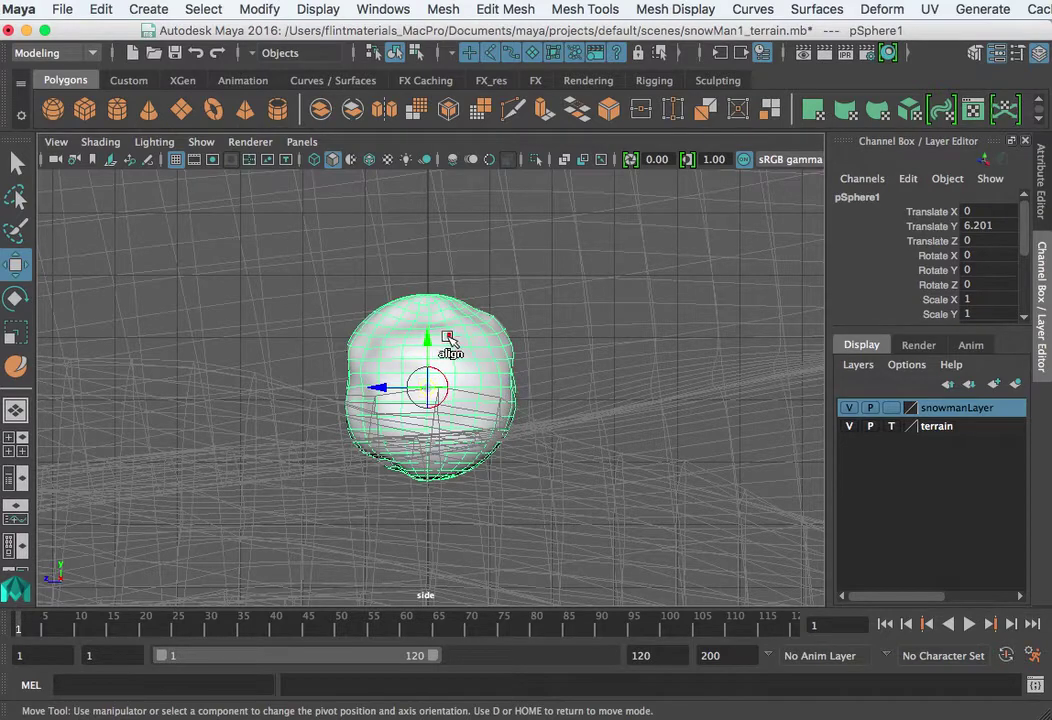
pyautogui.moveTo(426, 344); pyautogui.dragTo(429, 470)
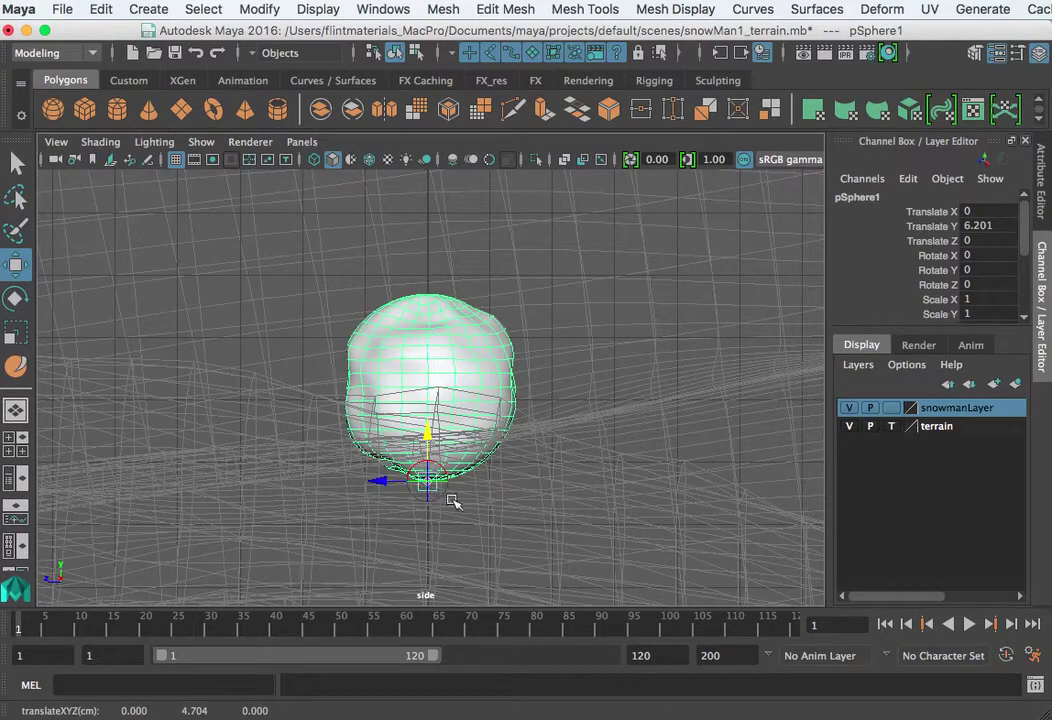
pyautogui.press('d')
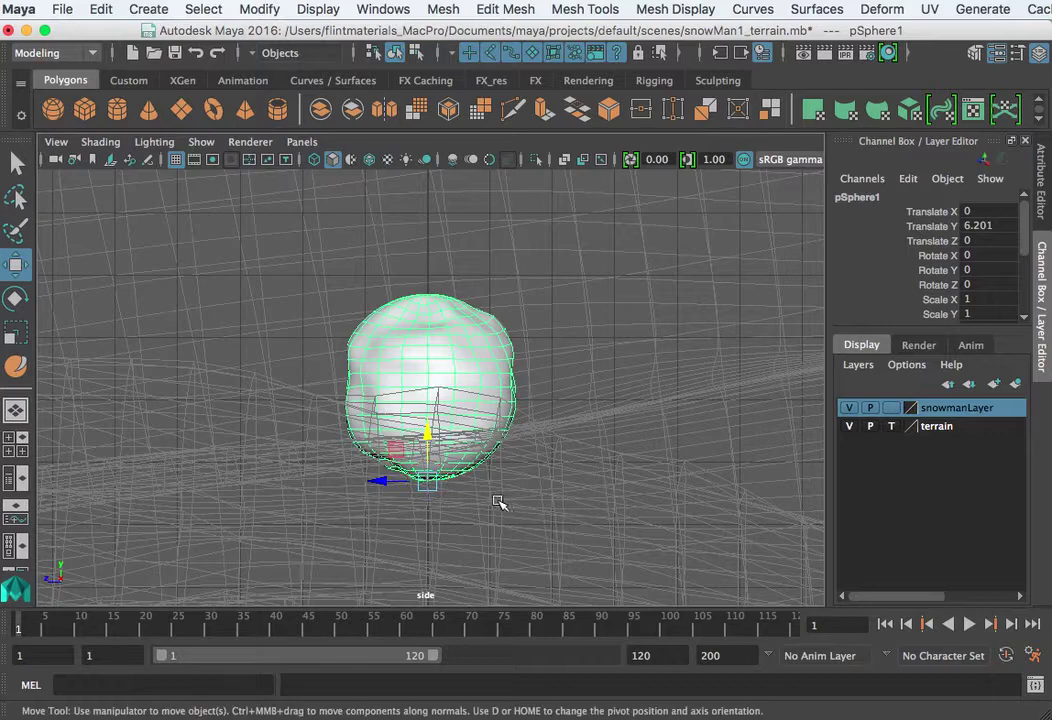
# Step: Raise the snowball to a Translate Y of about 7.39 and flatten it to a Scale Y of about 0.85
pyautogui.scroll(-3, 497, 501)
pyautogui.scroll(1, 497, 501)
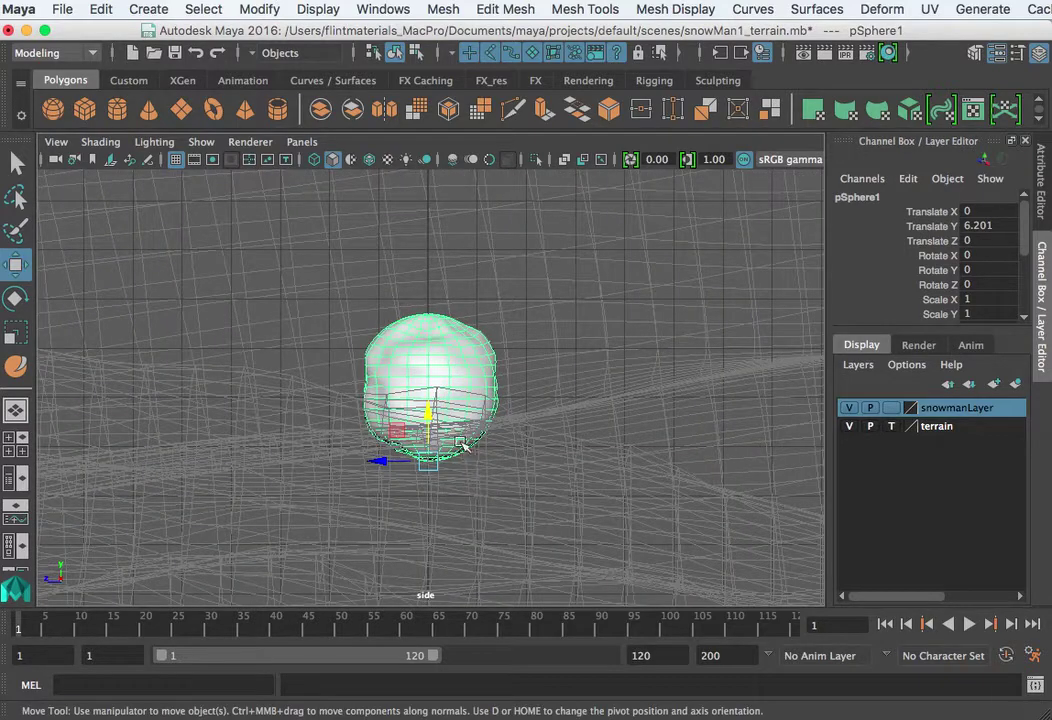
pyautogui.moveTo(432, 419); pyautogui.dragTo(432, 371)
pyautogui.press('r')
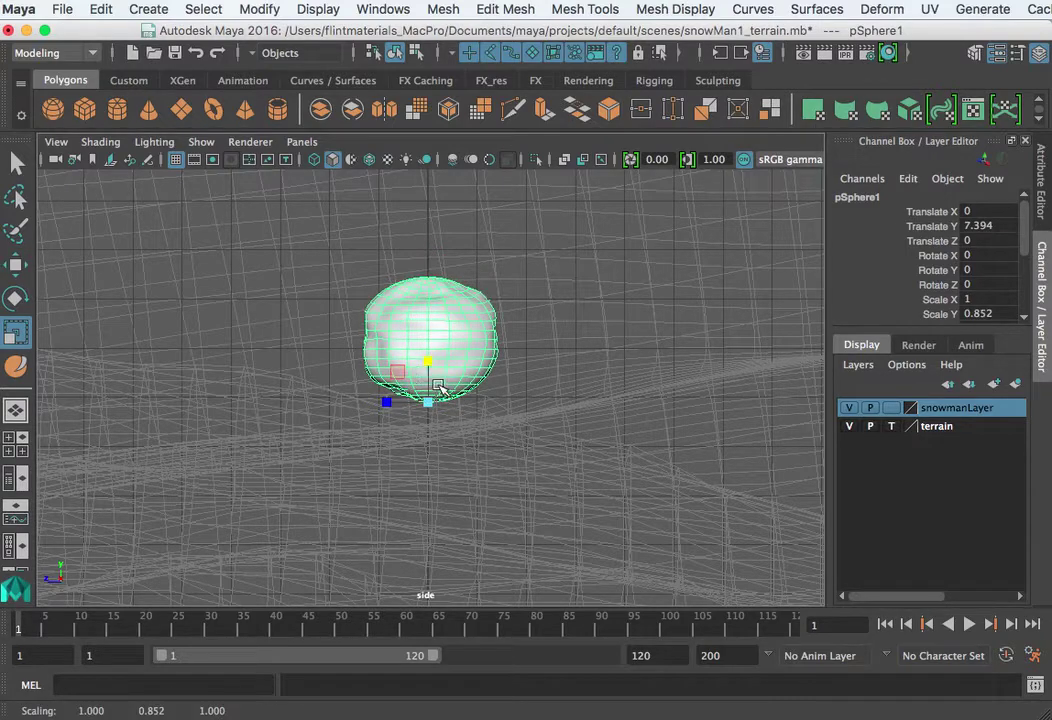
pyautogui.click(601, 355)
pyautogui.click(478, 353)
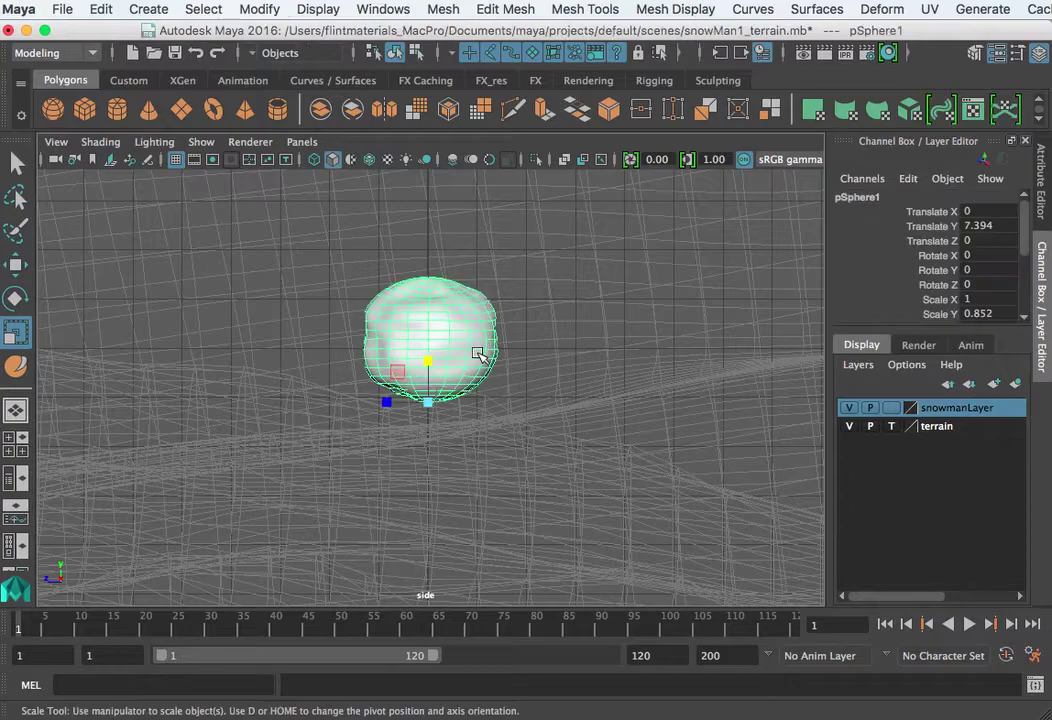
# Step: Examine the flattened snowball's shape and its base from several angles in the perspective view
pyautogui.keyDown('alt'); pyautogui.moveTo(477, 366); pyautogui.dragTo(471, 399); pyautogui.keyUp('alt')
pyautogui.press('space')
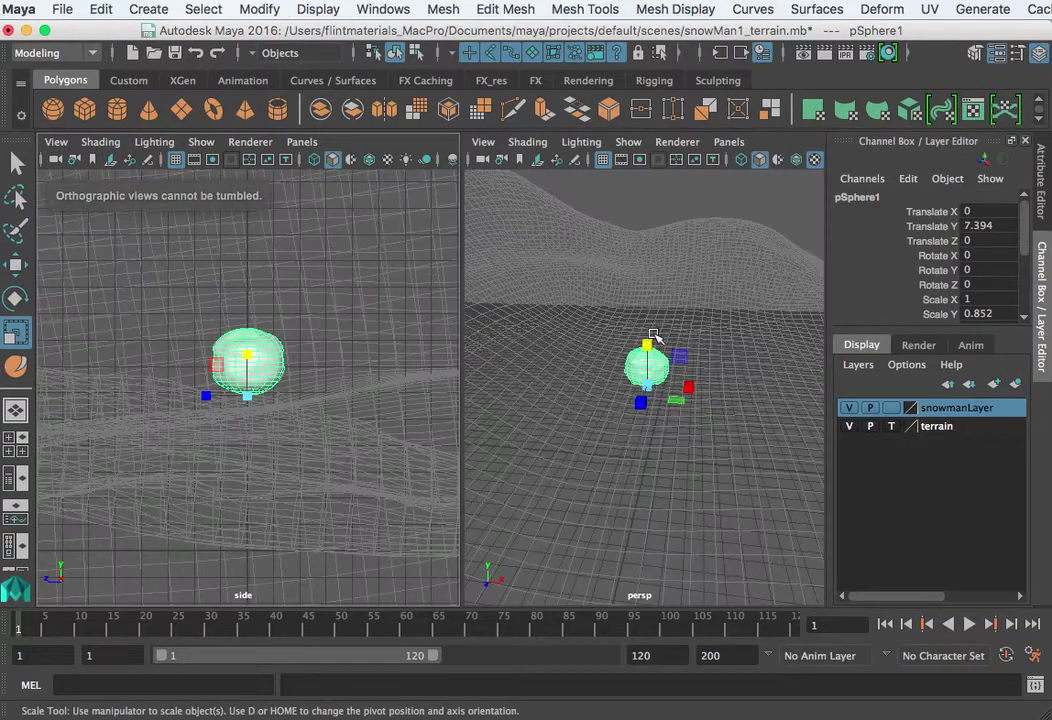
pyautogui.press('space')
pyautogui.keyDown('alt'); pyautogui.moveTo(573, 415); pyautogui.dragTo(648, 350, button='right'); pyautogui.keyUp('alt')
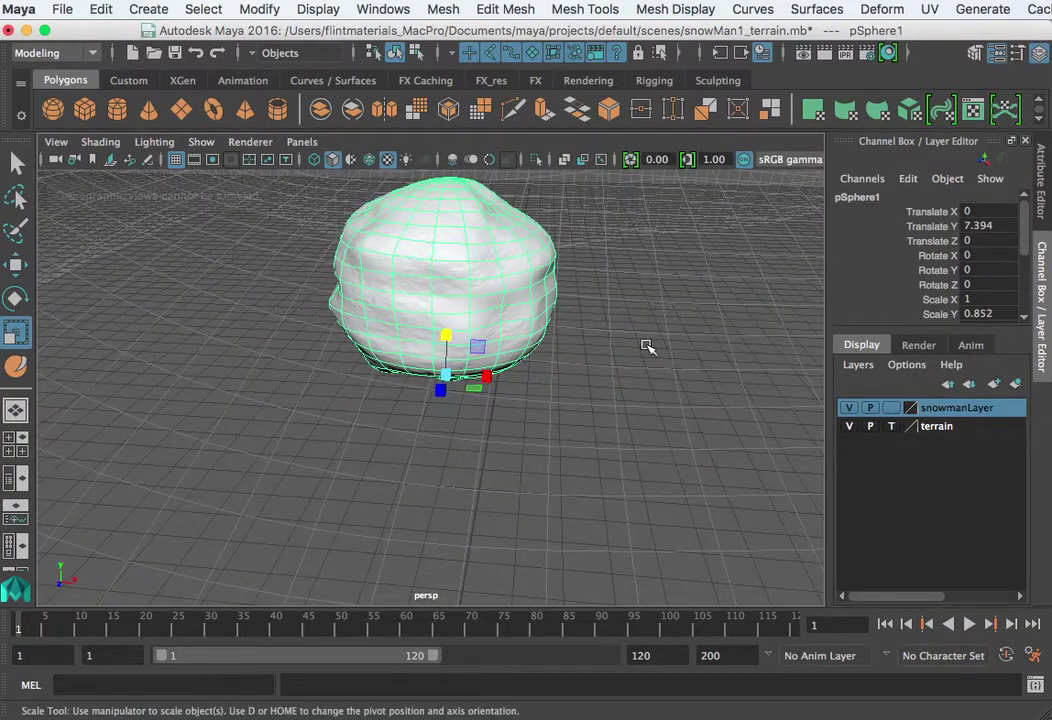
pyautogui.keyDown('alt'); pyautogui.moveTo(648, 350); pyautogui.dragTo(646, 452, button='middle'); pyautogui.keyUp('alt')
pyautogui.keyDown('alt'); pyautogui.moveTo(646, 452); pyautogui.dragTo(674, 437); pyautogui.keyUp('alt')
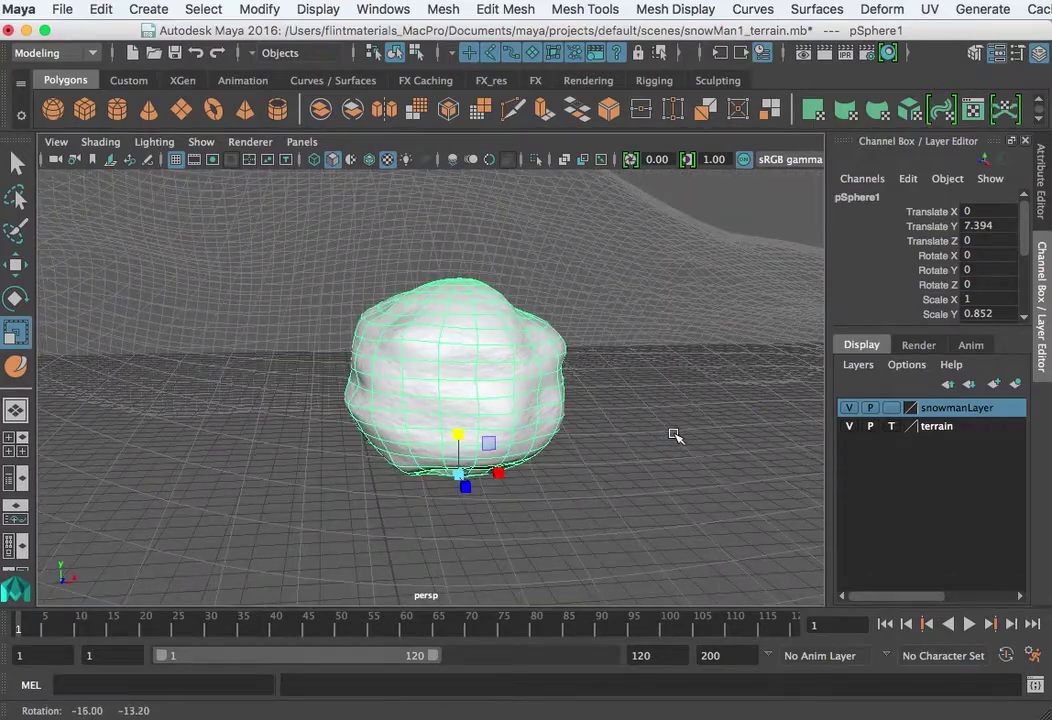
pyautogui.keyDown('alt'); pyautogui.moveTo(606, 449); pyautogui.dragTo(547, 446); pyautogui.keyUp('alt')
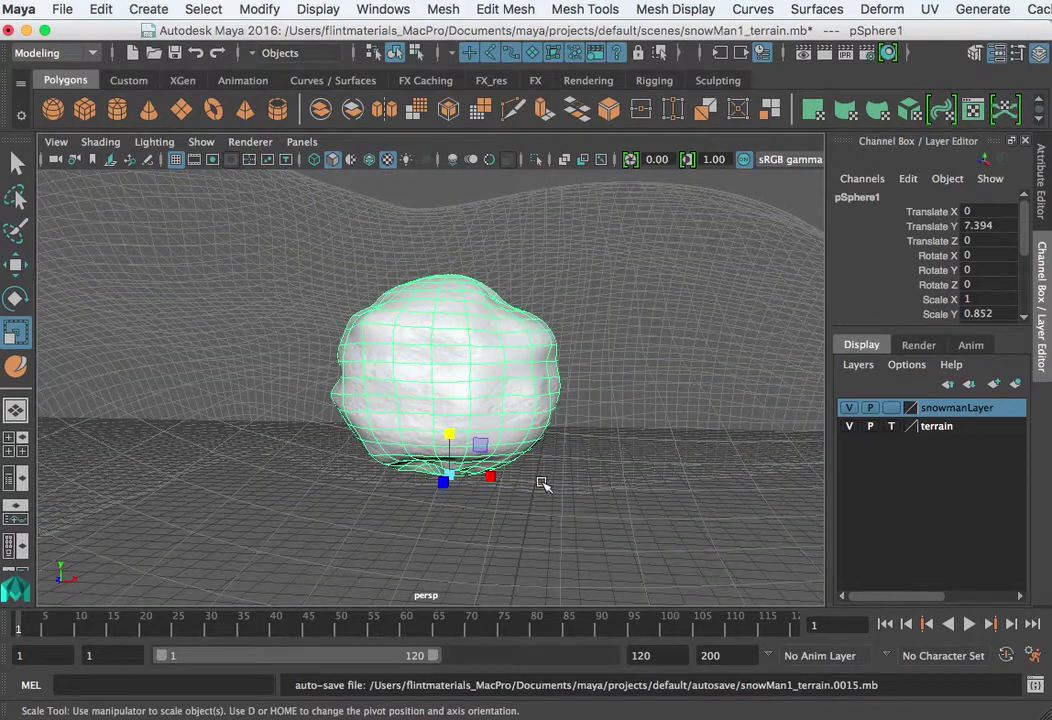
# Step: Duplicate the snowball sphere in the side view, leaving room above it
pyautogui.press('space')
pyautogui.press('space')
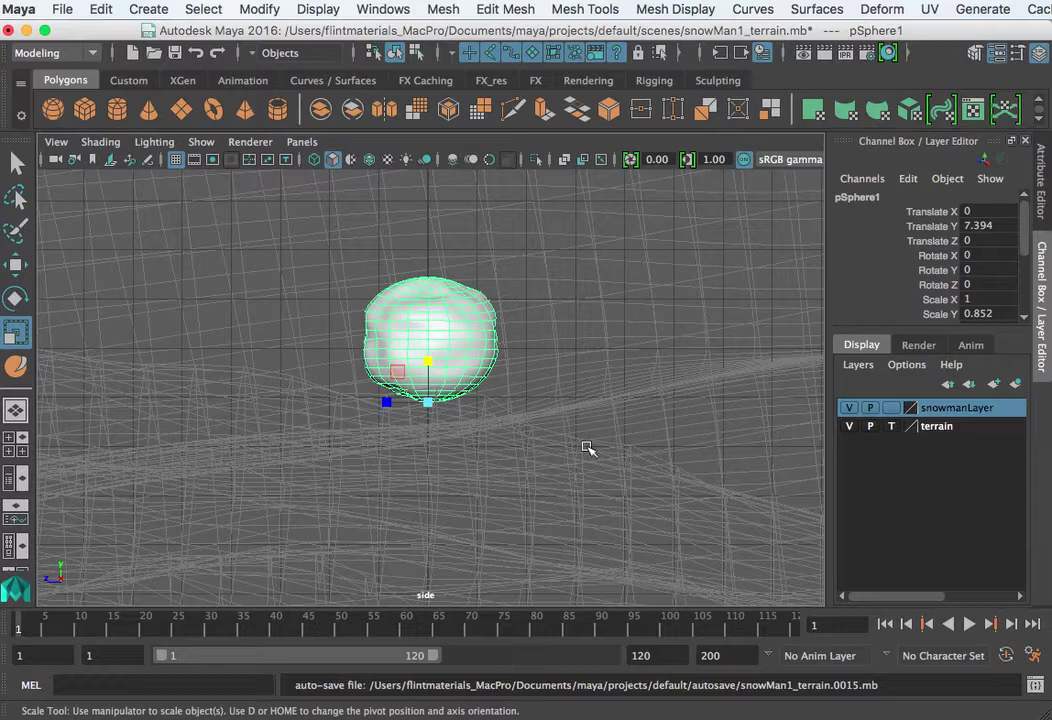
pyautogui.keyDown('alt'); pyautogui.moveTo(528, 418); pyautogui.dragTo(520, 507, button='middle'); pyautogui.keyUp('alt')
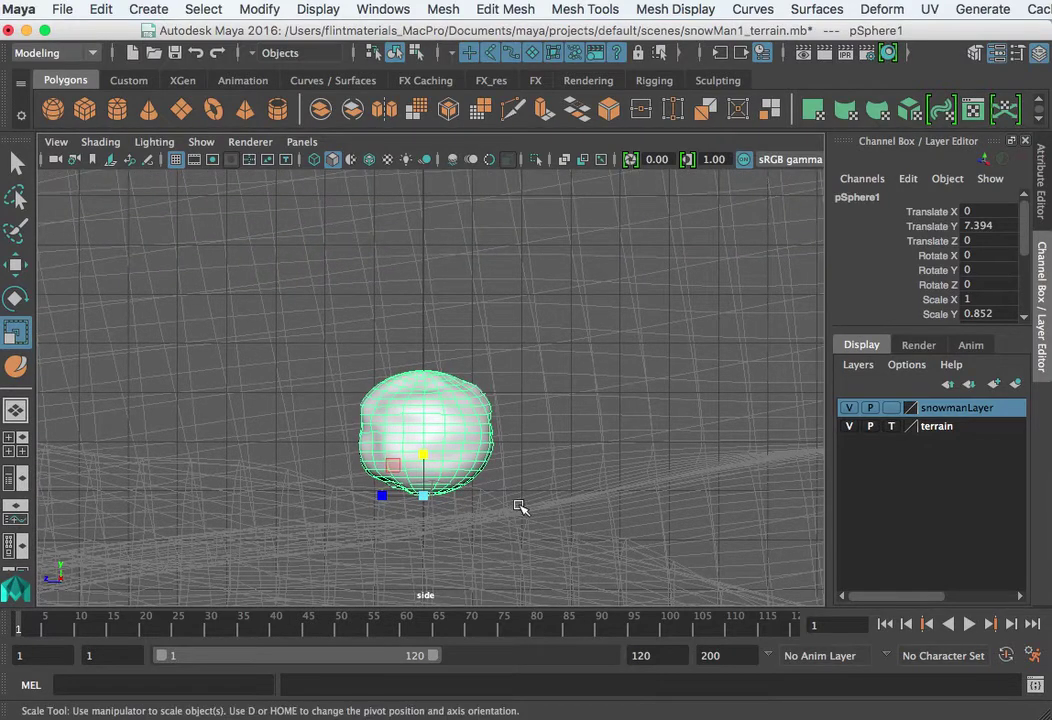
pyautogui.hotkey('ctrl', 'd')
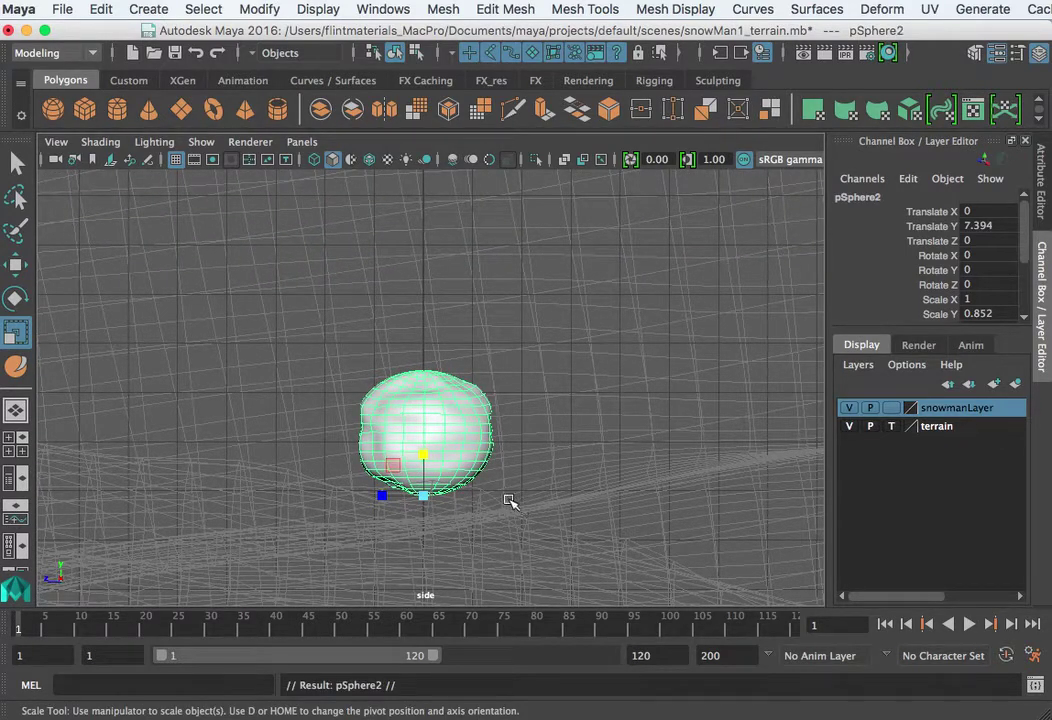
# Step: Raise the duplicated snowball onto the base snowball at a Translate Y of about 9.56 and shrink it to a Scale X of about 0.82
pyautogui.press('w')
pyautogui.moveTo(424, 455); pyautogui.dragTo(427, 336)
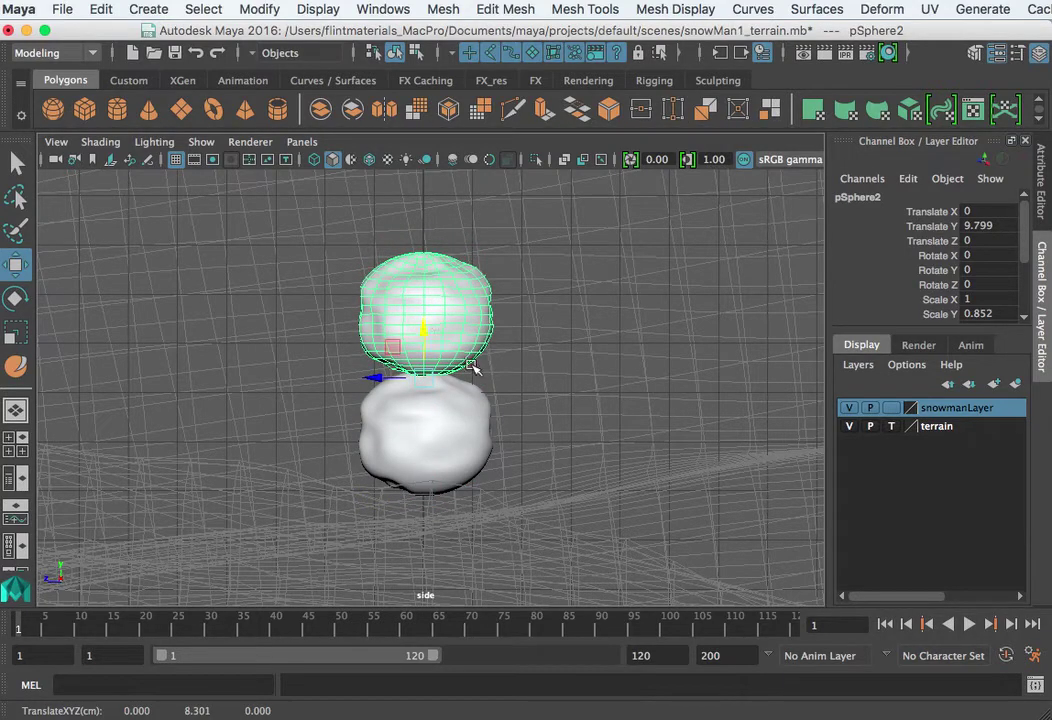
pyautogui.press('r')
pyautogui.moveTo(425, 380); pyautogui.dragTo(394, 399)
pyautogui.press('w')
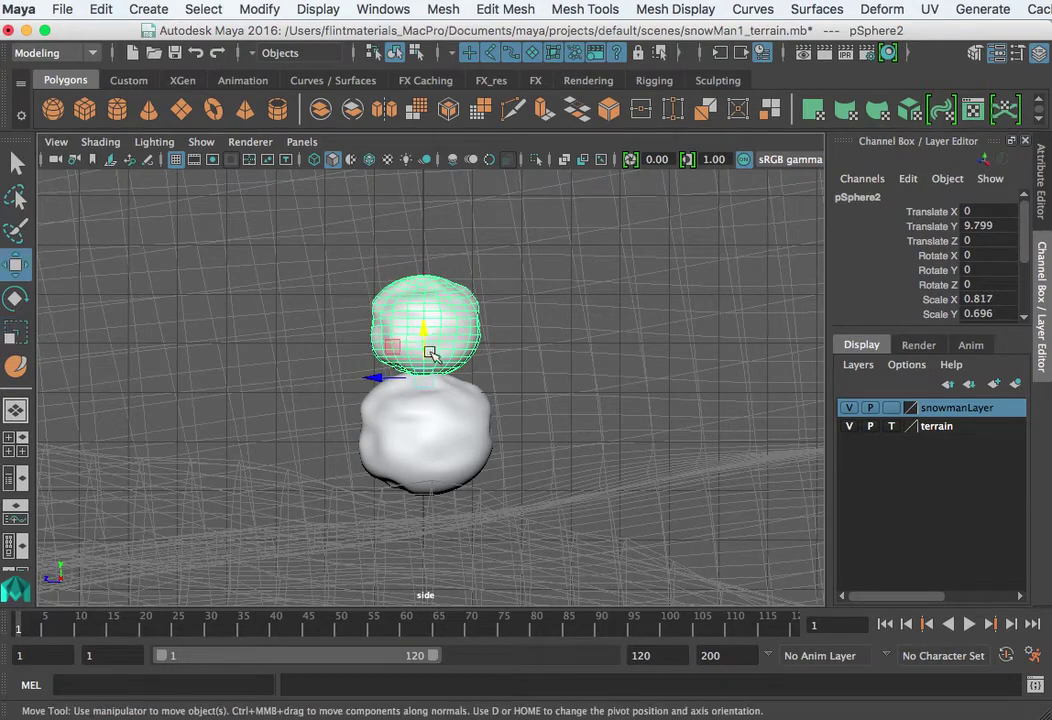
pyautogui.moveTo(428, 330); pyautogui.dragTo(425, 342)
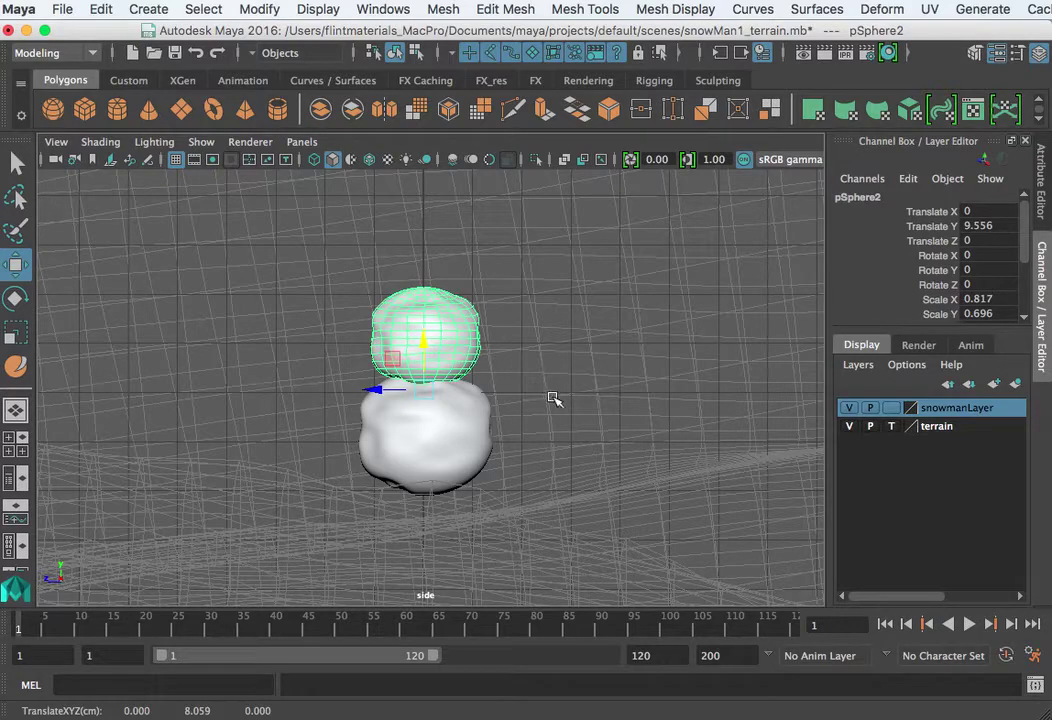
# Step: Duplicate the middle snowball as a head, scaled to about 0.63 in X and raised to a Translate Y of about 11.33
pyautogui.hotkey('ctrl', 'd')
pyautogui.moveTo(424, 342); pyautogui.dragTo(425, 263)
pyautogui.keyDown('alt'); pyautogui.moveTo(564, 345); pyautogui.dragTo(585, 407, button='middle'); pyautogui.keyUp('alt')
pyautogui.press('r')
pyautogui.moveTo(438, 375); pyautogui.dragTo(407, 390)
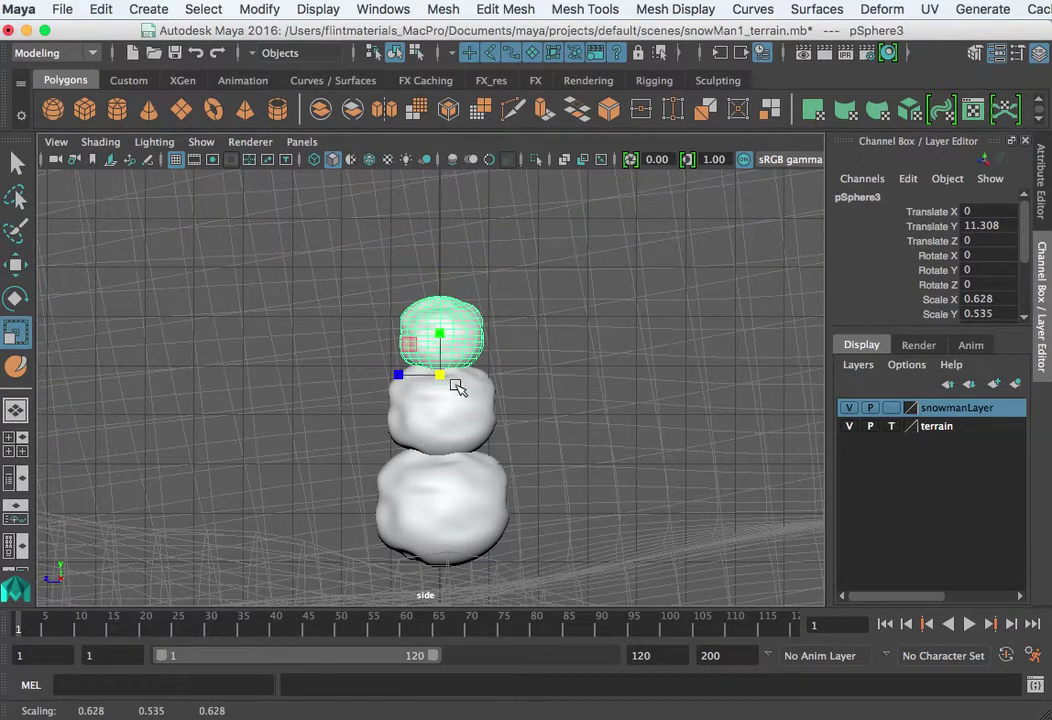
pyautogui.press('w')
pyautogui.moveTo(445, 331)
pyautogui.mouseDown()
pyautogui.moveTo(445, 318)
pyautogui.moveTo(439, 329)
pyautogui.mouseUp()
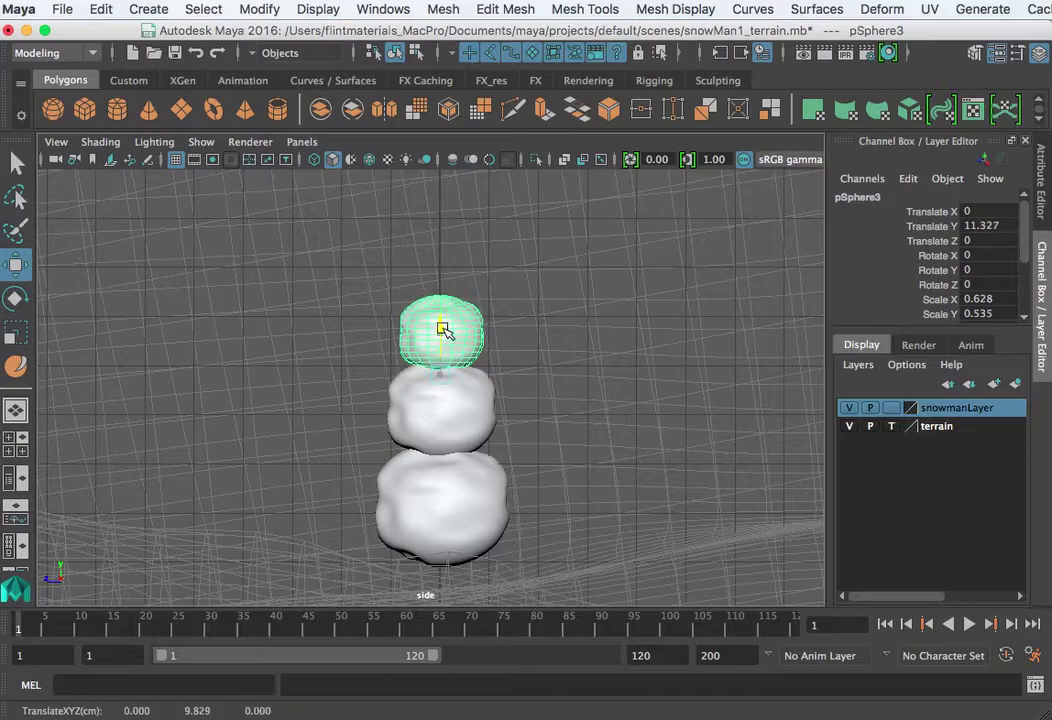
pyautogui.click(582, 453)
# Step: Rotate the middle snowball in the perspective view to about 176, -61 and -171 degrees, and select the head snowball
pyautogui.press('space')
pyautogui.press('space')
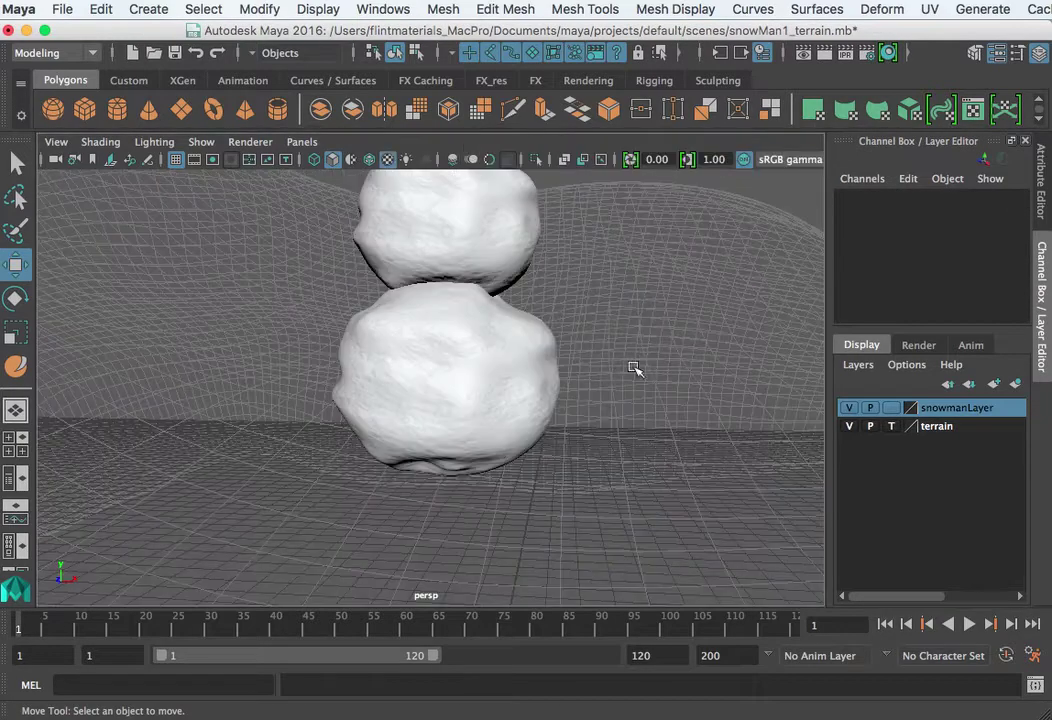
pyautogui.keyDown('alt'); pyautogui.moveTo(451, 451); pyautogui.dragTo(439, 425); pyautogui.keyUp('alt')
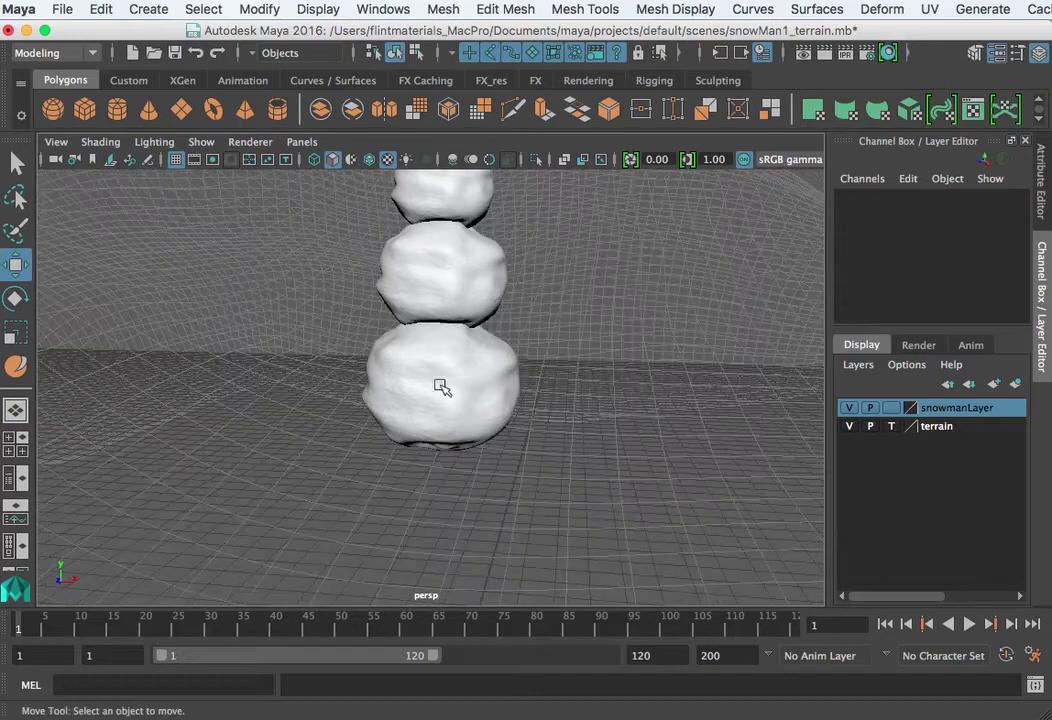
pyautogui.keyDown('alt'); pyautogui.moveTo(596, 401); pyautogui.dragTo(606, 486); pyautogui.keyUp('alt')
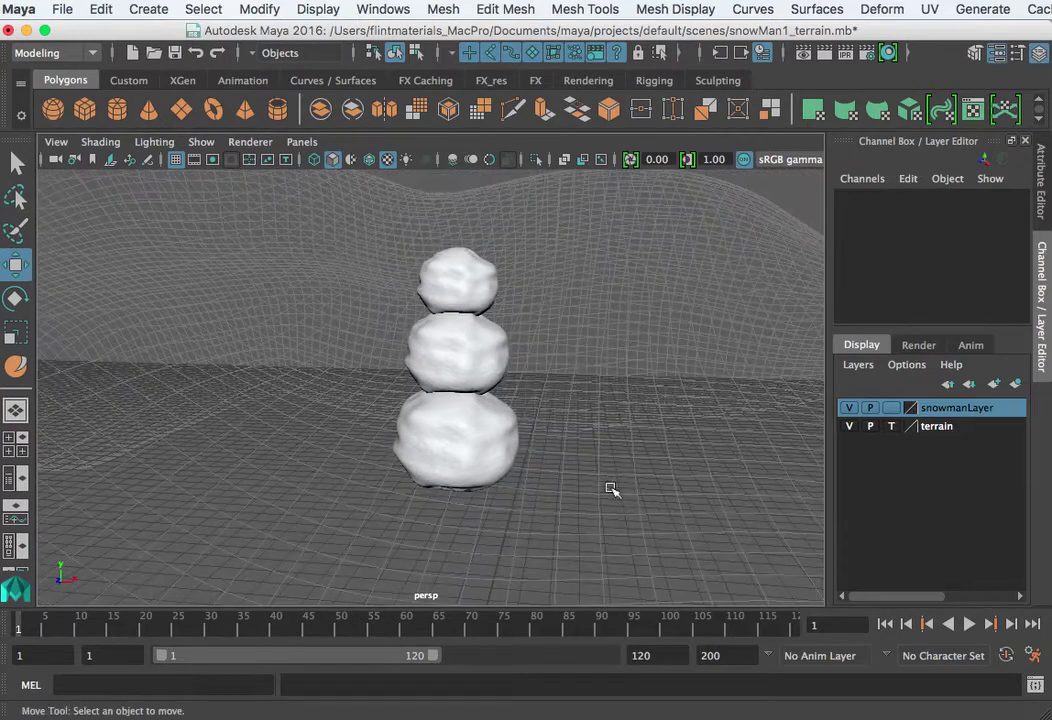
pyautogui.click(490, 375)
pyautogui.press('r')
pyautogui.press('e')
pyautogui.moveTo(481, 399)
pyautogui.mouseDown()
pyautogui.moveTo(430, 416)
pyautogui.moveTo(463, 390)
pyautogui.moveTo(456, 401)
pyautogui.moveTo(463, 395)
pyautogui.moveTo(471, 412)
pyautogui.moveTo(463, 404)
pyautogui.mouseUp()
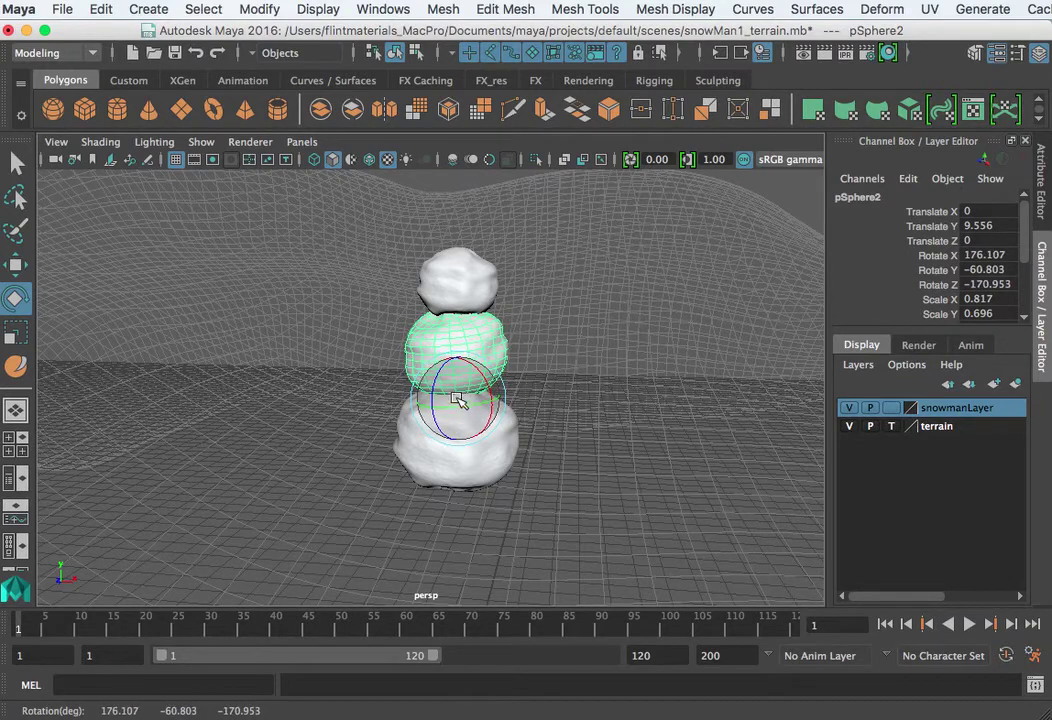
pyautogui.click(490, 285)
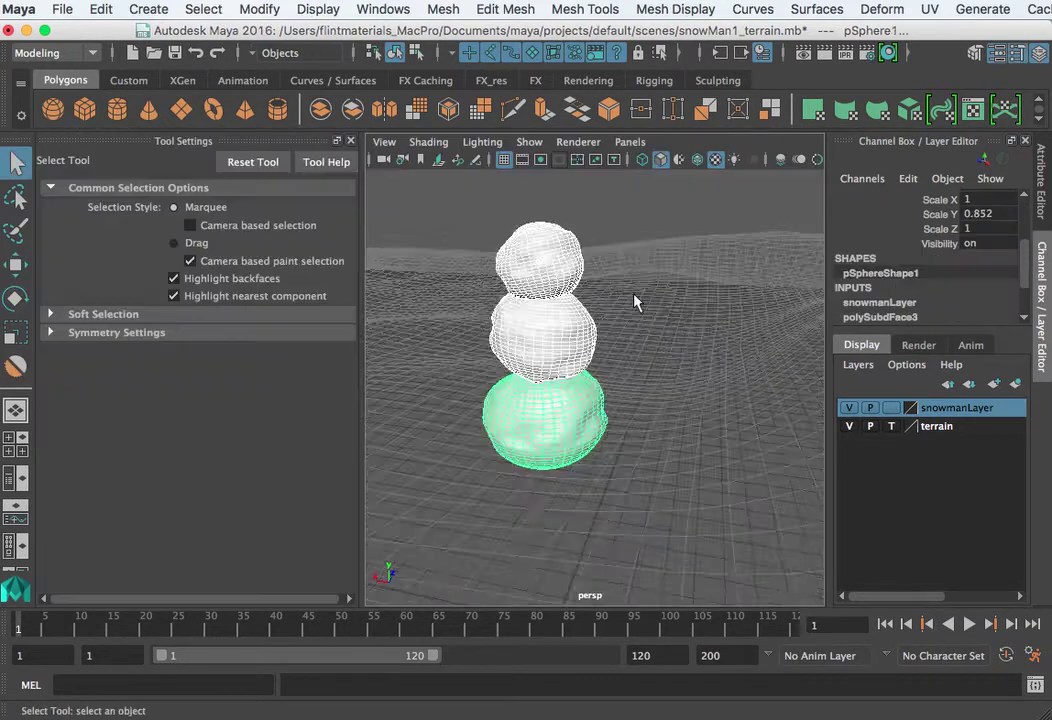
# Step: Examine the three stacked snowballs from several angles in the perspective view
pyautogui.click(679, 324)
pyautogui.scroll(-5, 679, 324)
pyautogui.scroll(5, 671, 361)
pyautogui.scroll(-3, 655, 368)
pyautogui.press('space')
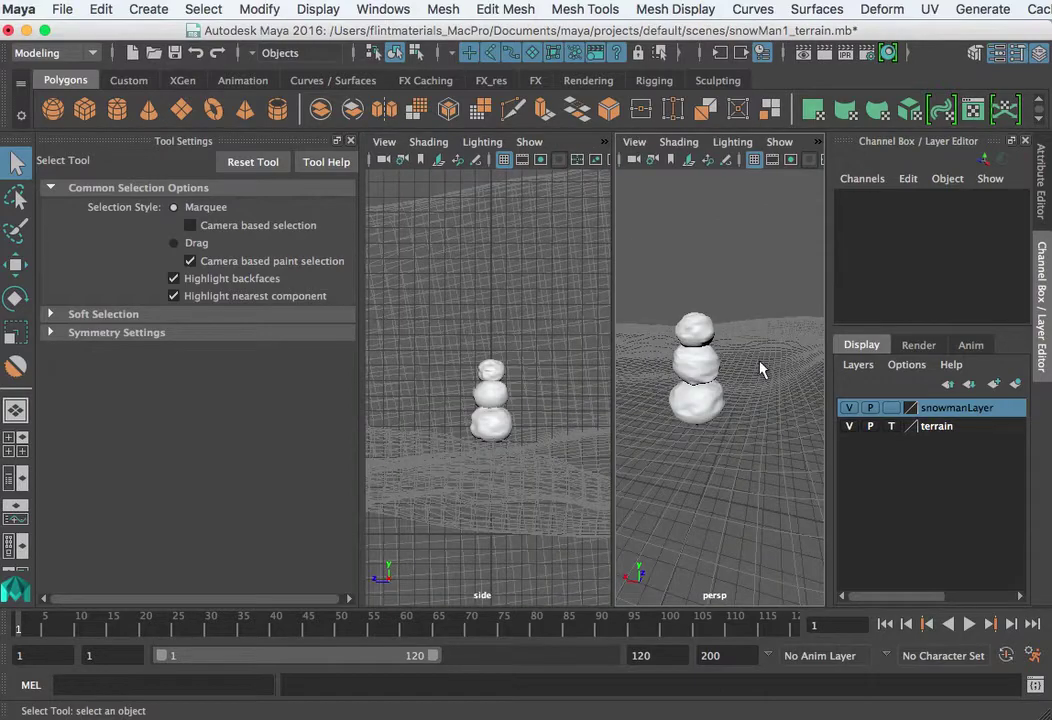
pyautogui.press('space')
pyautogui.keyDown('alt'); pyautogui.moveTo(655, 366); pyautogui.dragTo(357, 436); pyautogui.keyUp('alt')
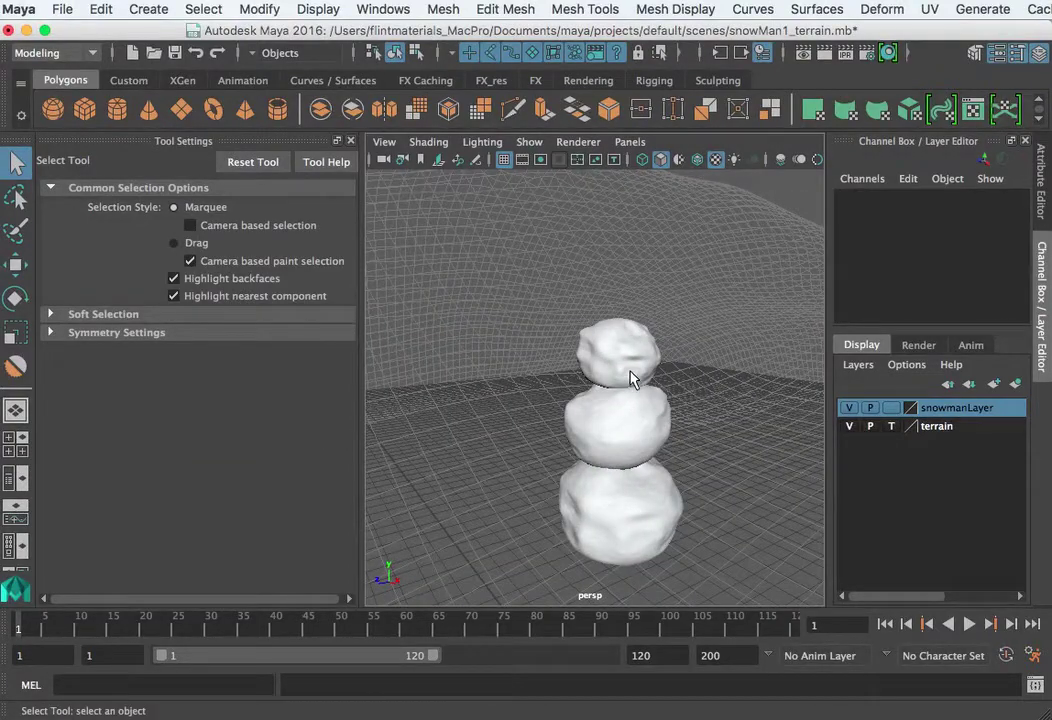
pyautogui.press('y')
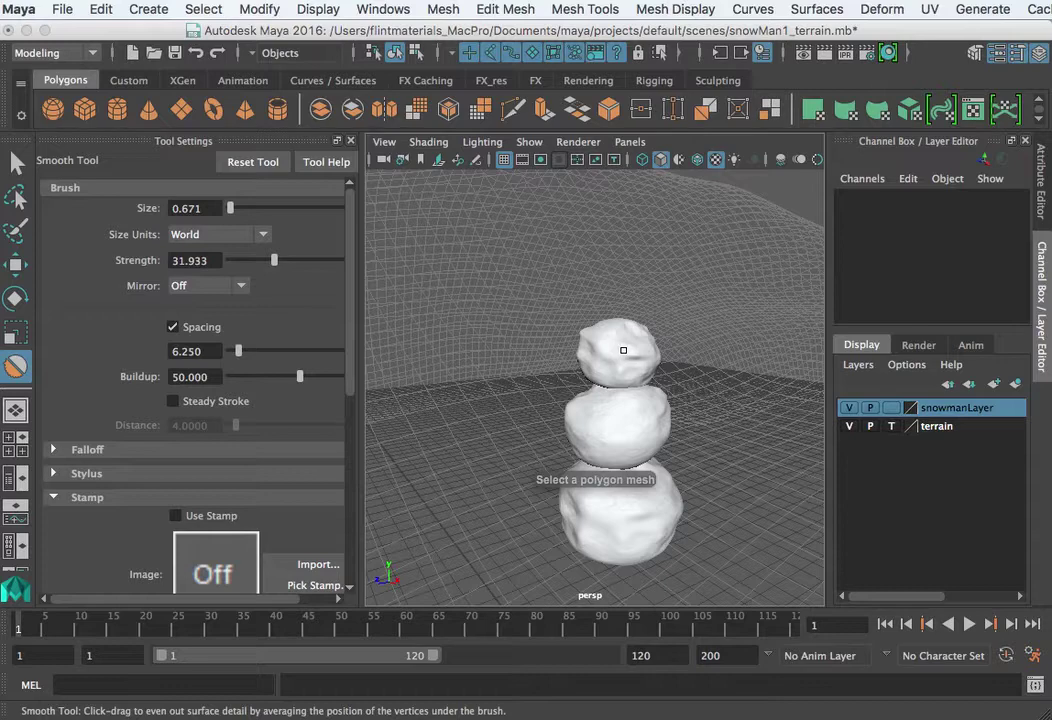
pyautogui.click(623, 350)
pyautogui.press('q')
pyautogui.click(634, 286)
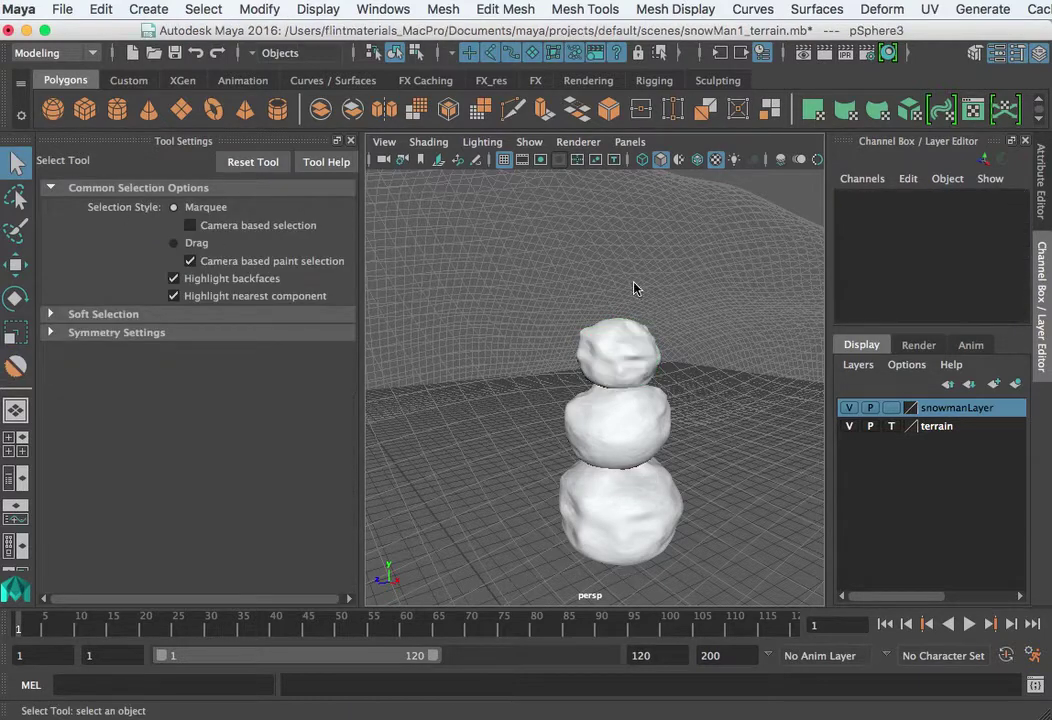
# Step: Create a polygon cylinder for the hat and raise it above the snowman's head to a Translate Y of about 12.15
pyautogui.press('space')
pyautogui.press('space')
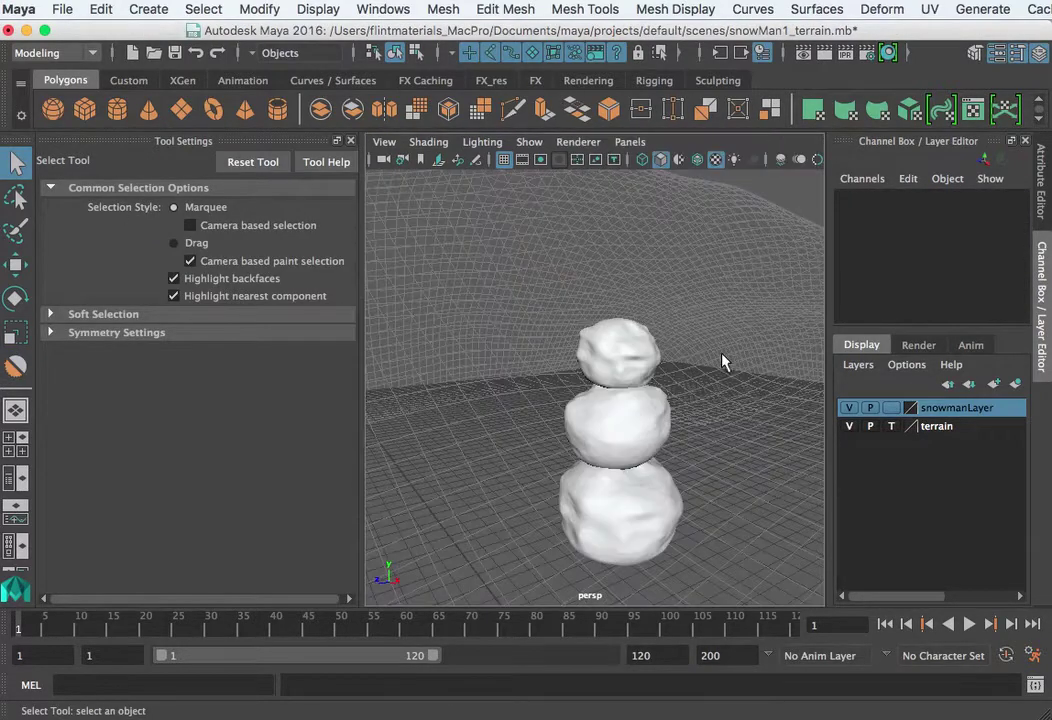
pyautogui.keyDown('alt'); pyautogui.moveTo(657, 394); pyautogui.dragTo(572, 378); pyautogui.keyUp('alt')
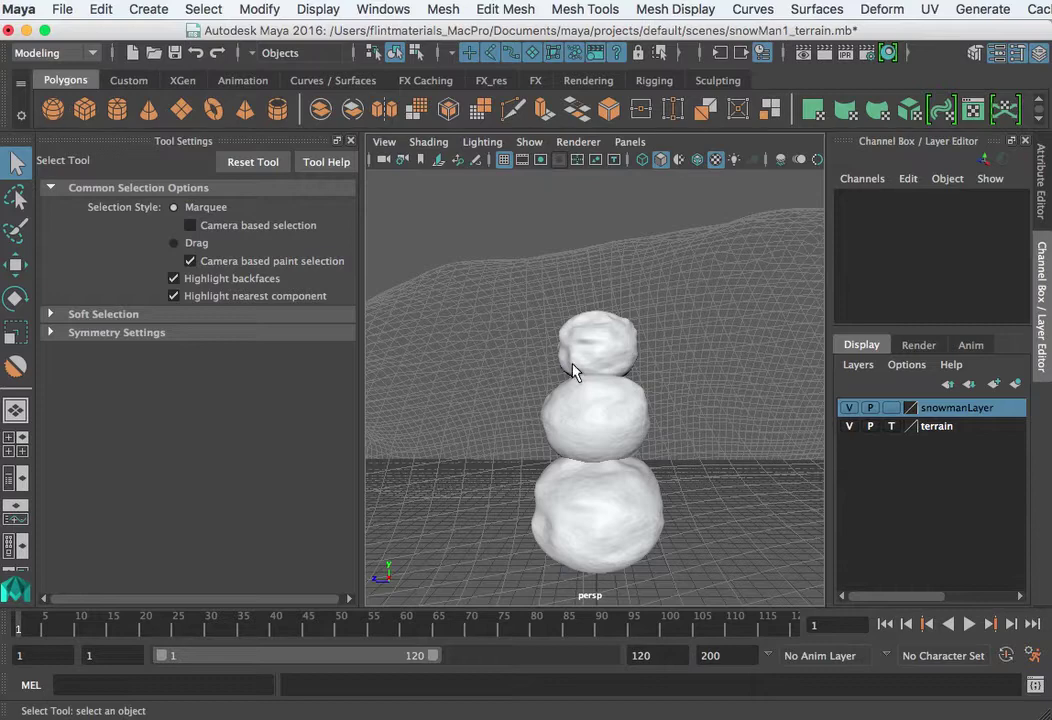
pyautogui.click(117, 109)
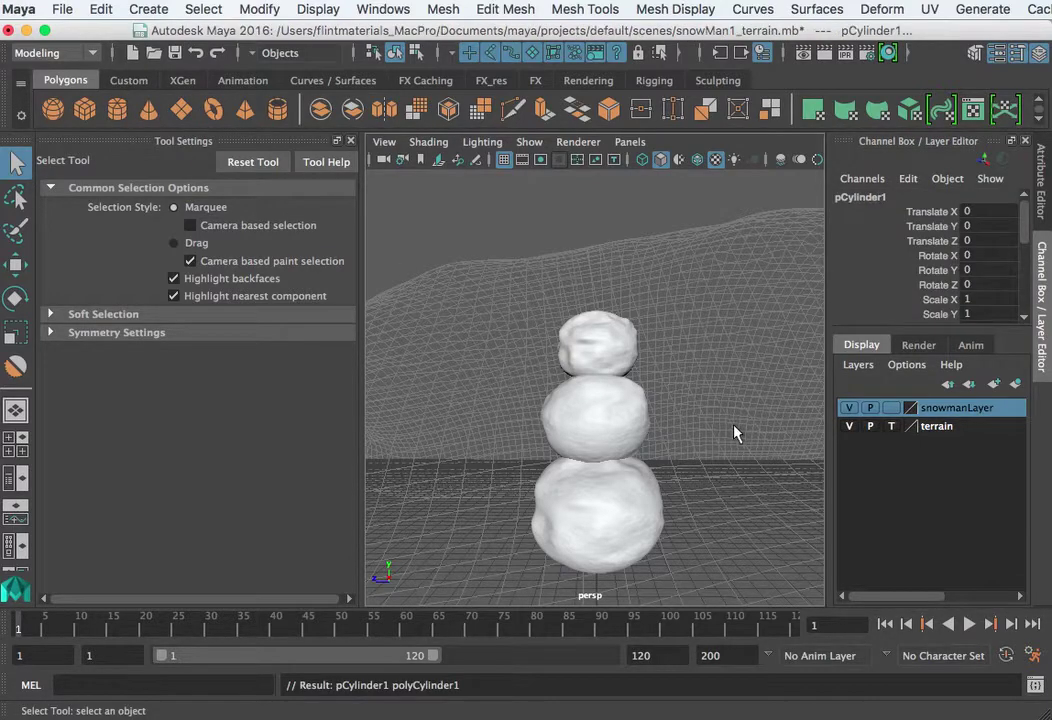
pyautogui.press('w')
pyautogui.scroll(-4, 614, 437)
pyautogui.scroll(-3, 615, 441)
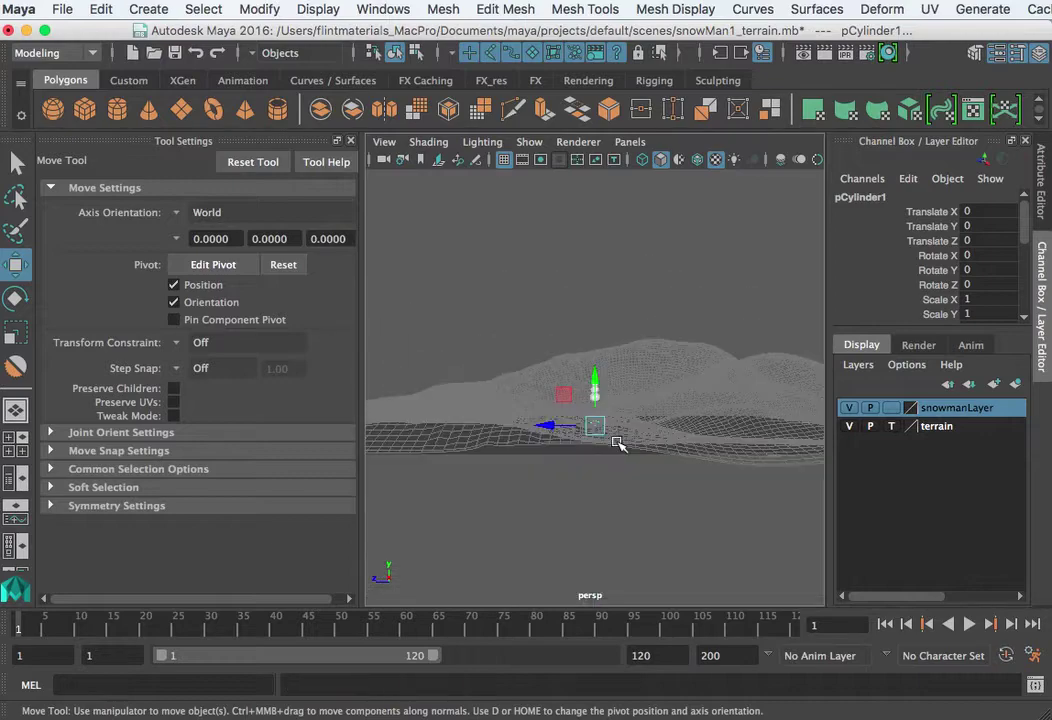
pyautogui.moveTo(596, 450); pyautogui.dragTo(624, 320)
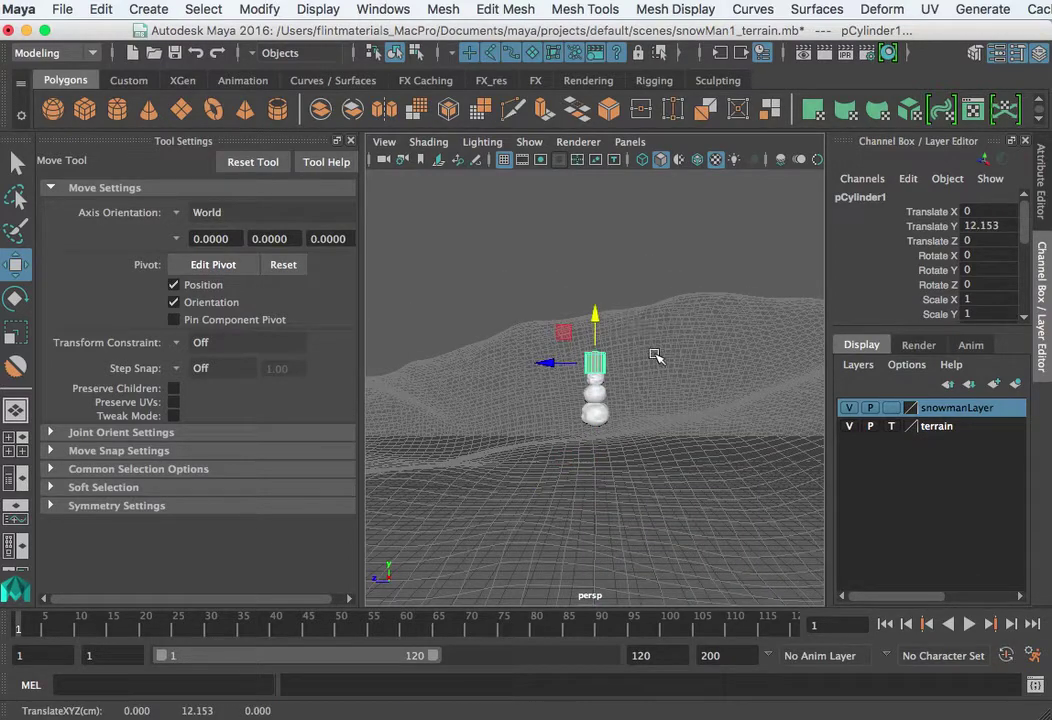
# Step: Scale the hat cylinder uniformly to about 0.74 and lower it onto the head at a Translate Y of about 11.94
pyautogui.scroll(5, 655, 350)
pyautogui.press('r')
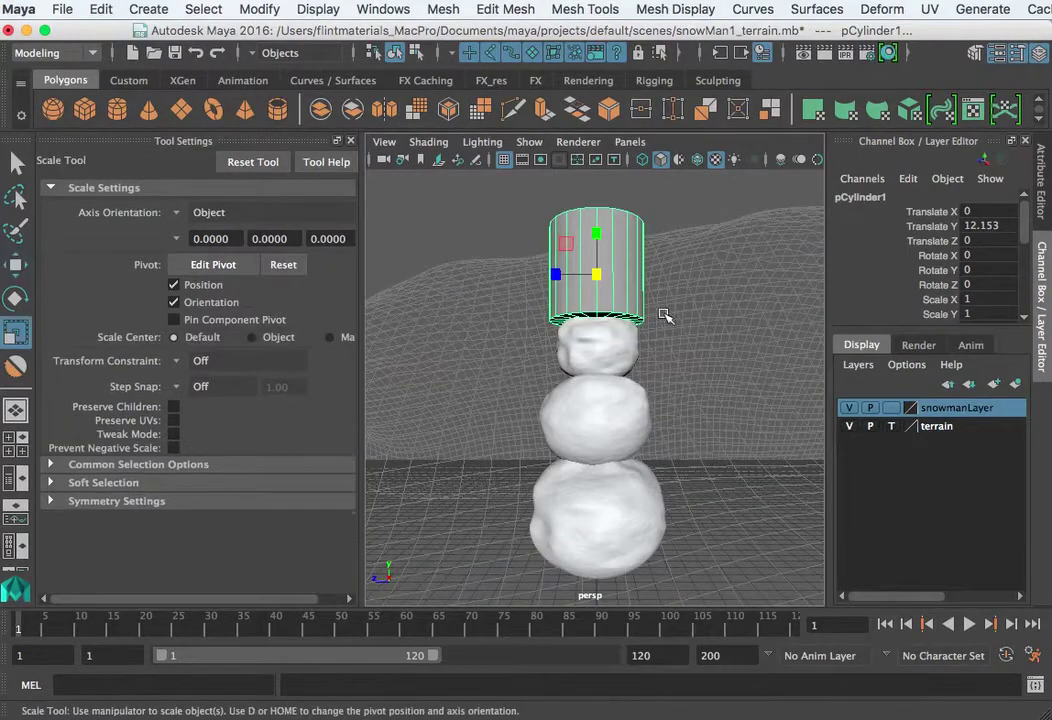
pyautogui.moveTo(598, 276); pyautogui.dragTo(583, 274)
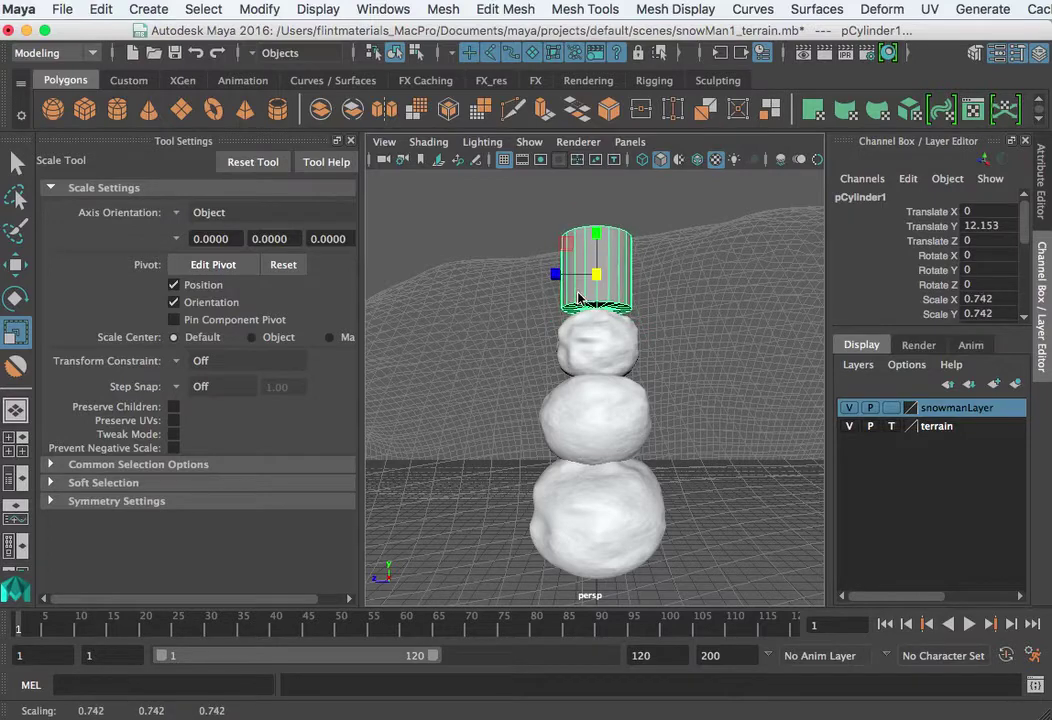
pyautogui.press('w')
pyautogui.moveTo(596, 229); pyautogui.dragTo(598, 238)
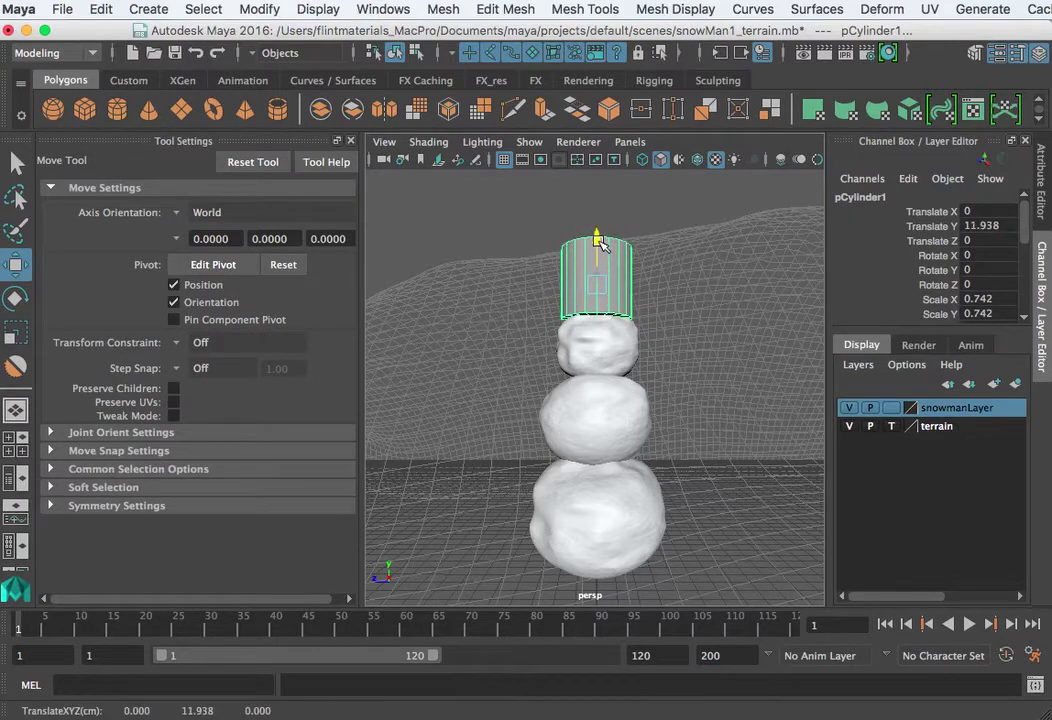
# Step: Insert an edge loop around the hat cylinder just above its bottom edge
pyautogui.click(586, 9)
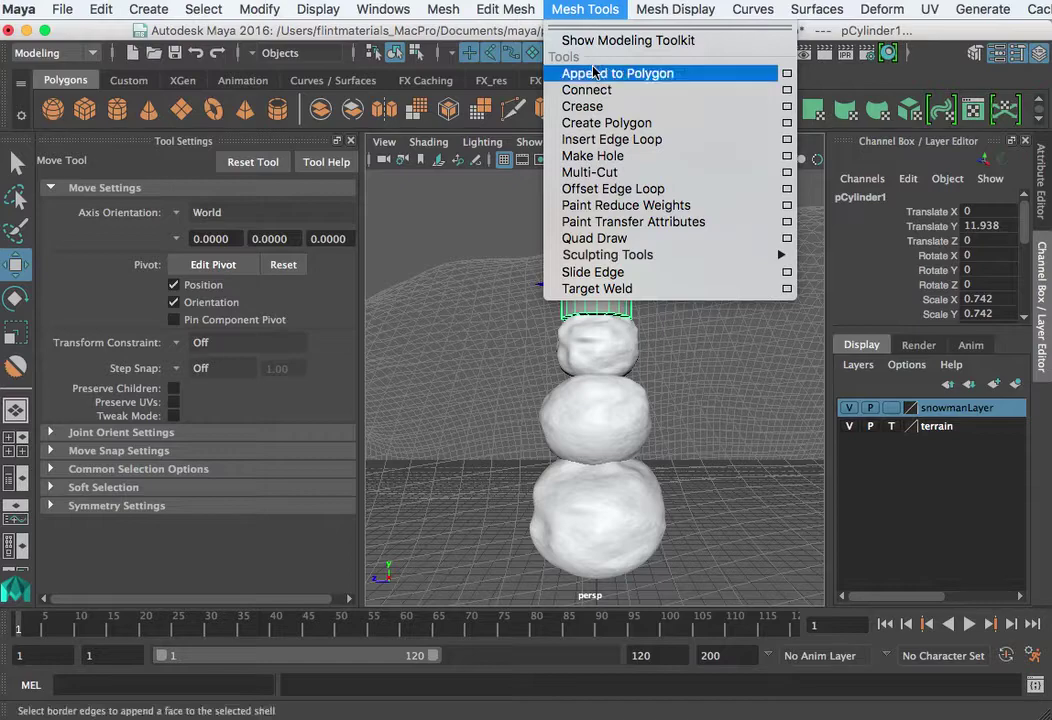
pyautogui.click(700, 139)
pyautogui.keyDown('alt'); pyautogui.moveTo(640, 360); pyautogui.dragTo(765, 367, button='right'); pyautogui.keyUp('alt')
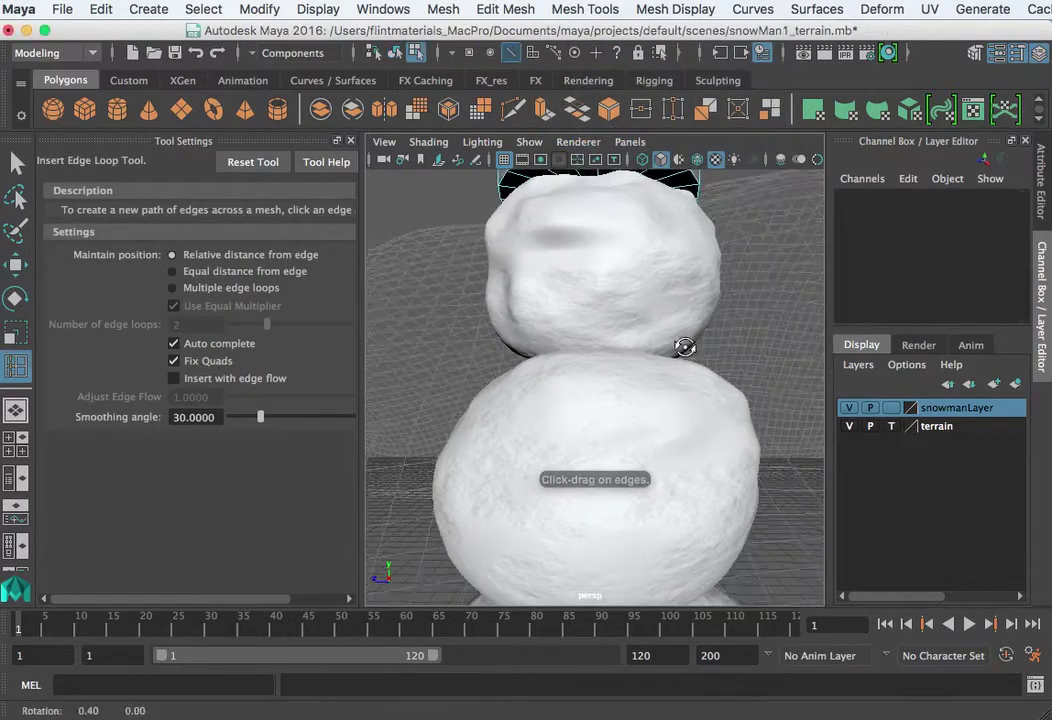
pyautogui.keyDown('alt'); pyautogui.moveTo(688, 345); pyautogui.dragTo(676, 392); pyautogui.keyUp('alt')
pyautogui.moveTo(622, 263); pyautogui.dragTo(600, 260)
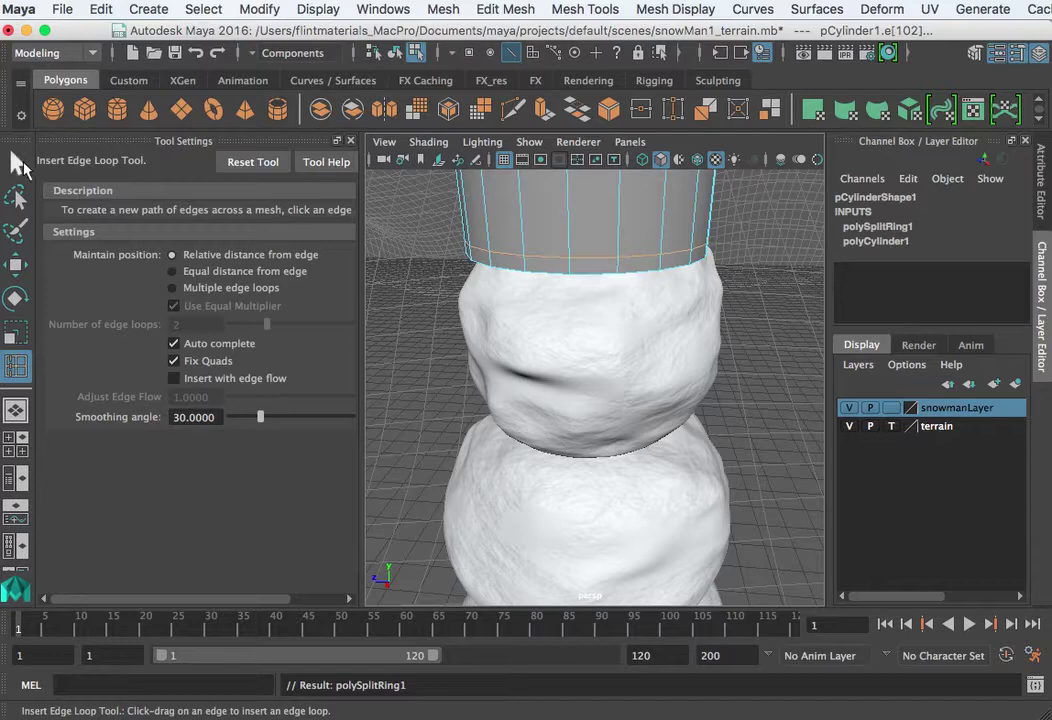
pyautogui.click(17, 163)
# Step: Select the cylinder's base faces and the narrow ring of faces below the new edge loop in the side view
pyautogui.click(14, 444)
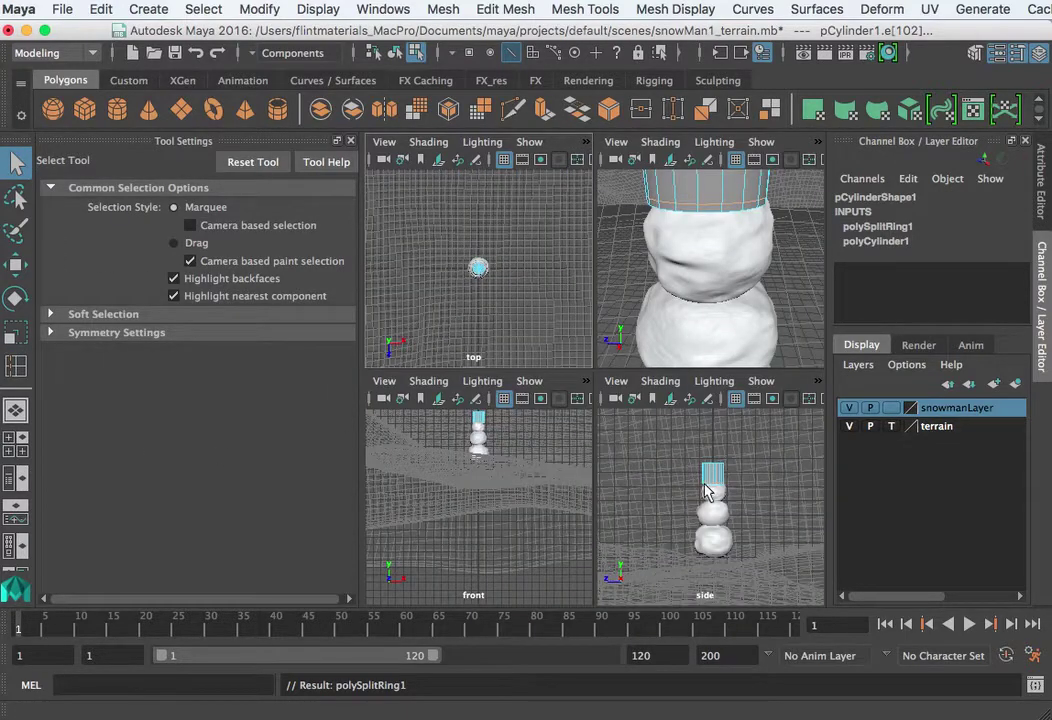
pyautogui.press('space')
pyautogui.scroll(5, 672, 327)
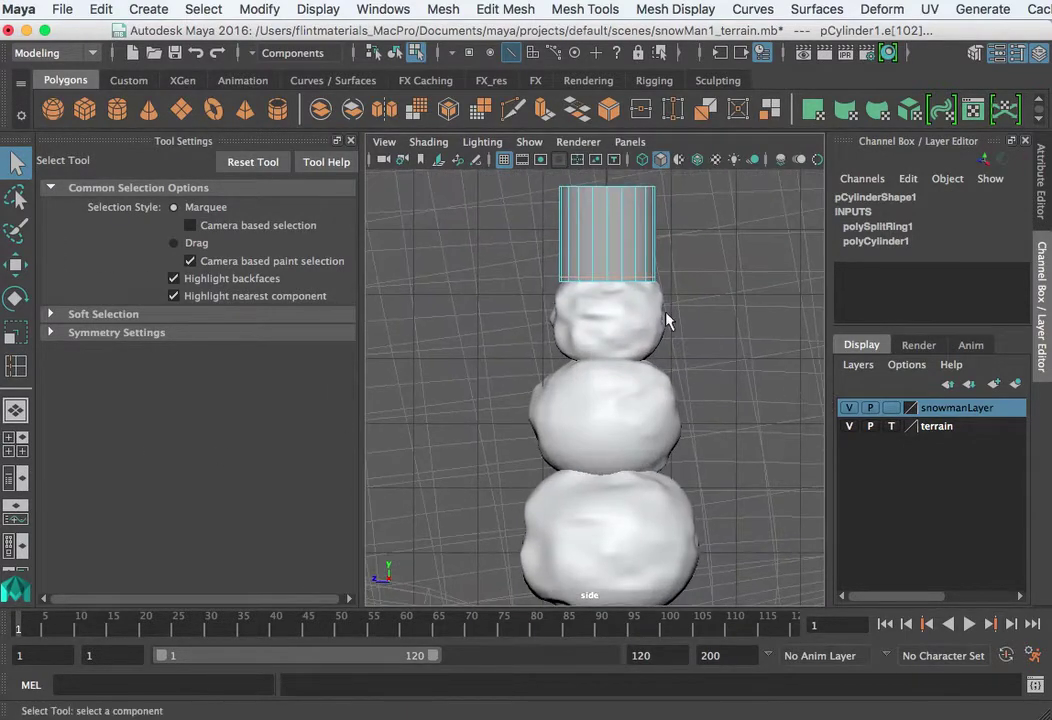
pyautogui.scroll(4, 672, 327)
pyautogui.rightClick(668, 308)
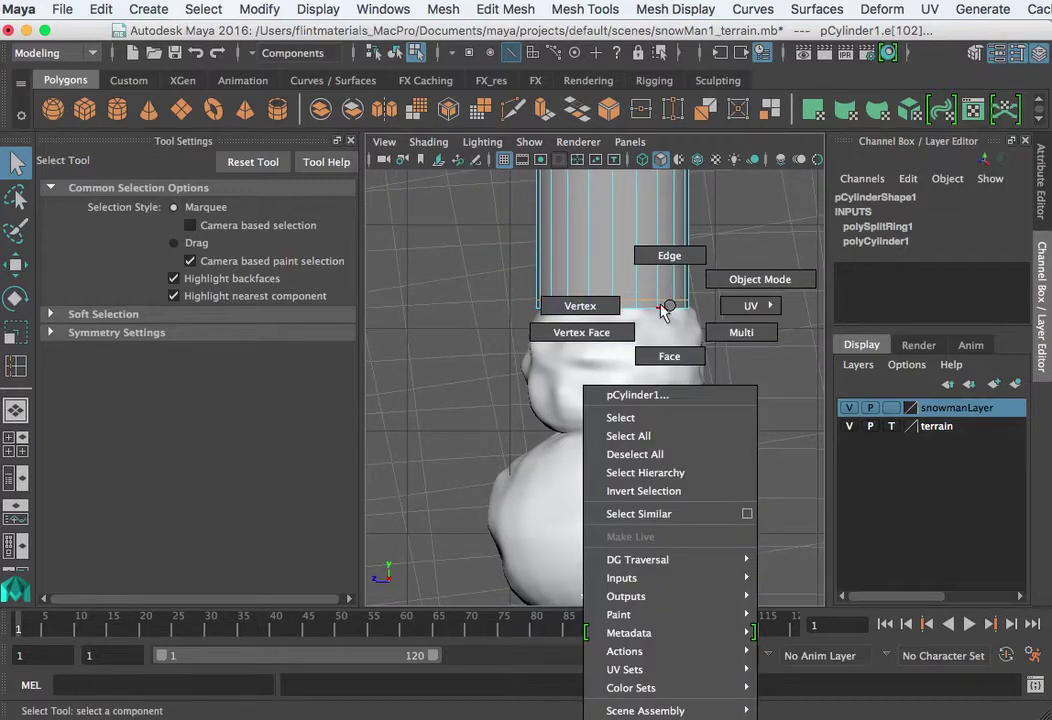
pyautogui.click(672, 357)
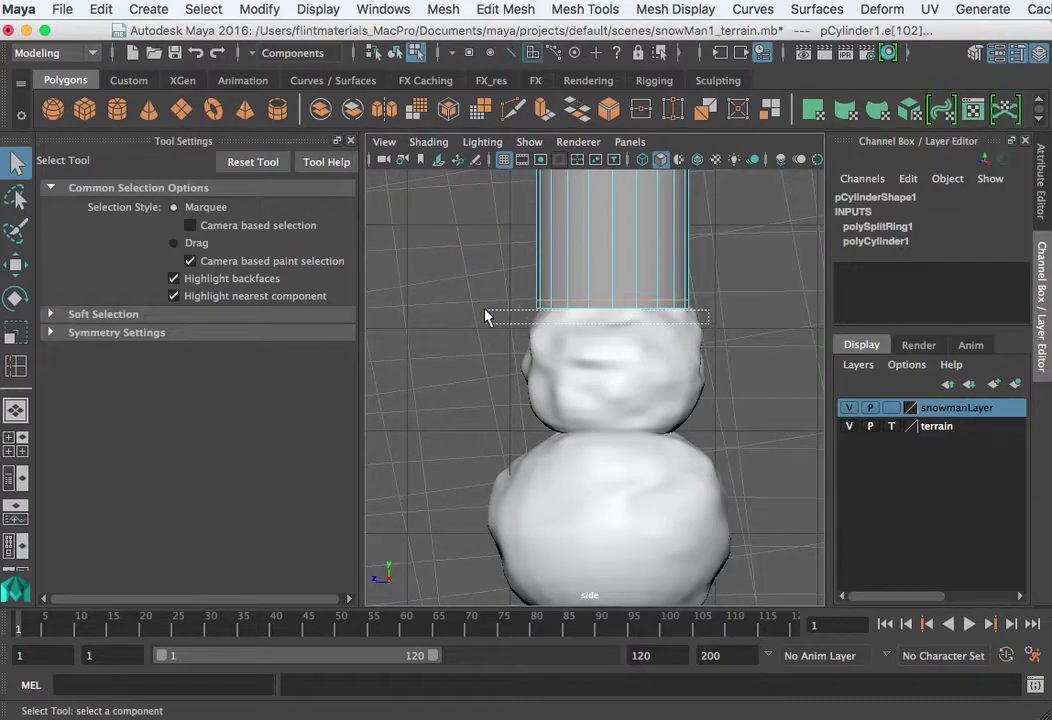
pyautogui.moveTo(478, 304); pyautogui.dragTo(480, 305)
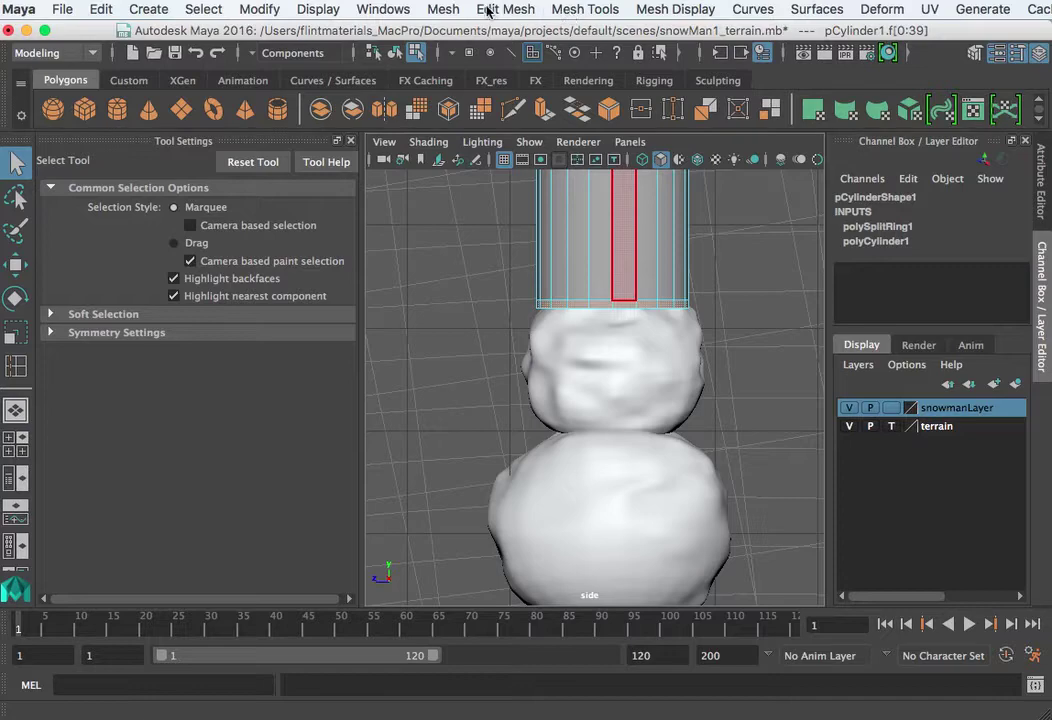
# Step: Extrude the selected base and ring faces and scale them outward in the perspective view to form the hat's brim
pyautogui.click(544, 108)
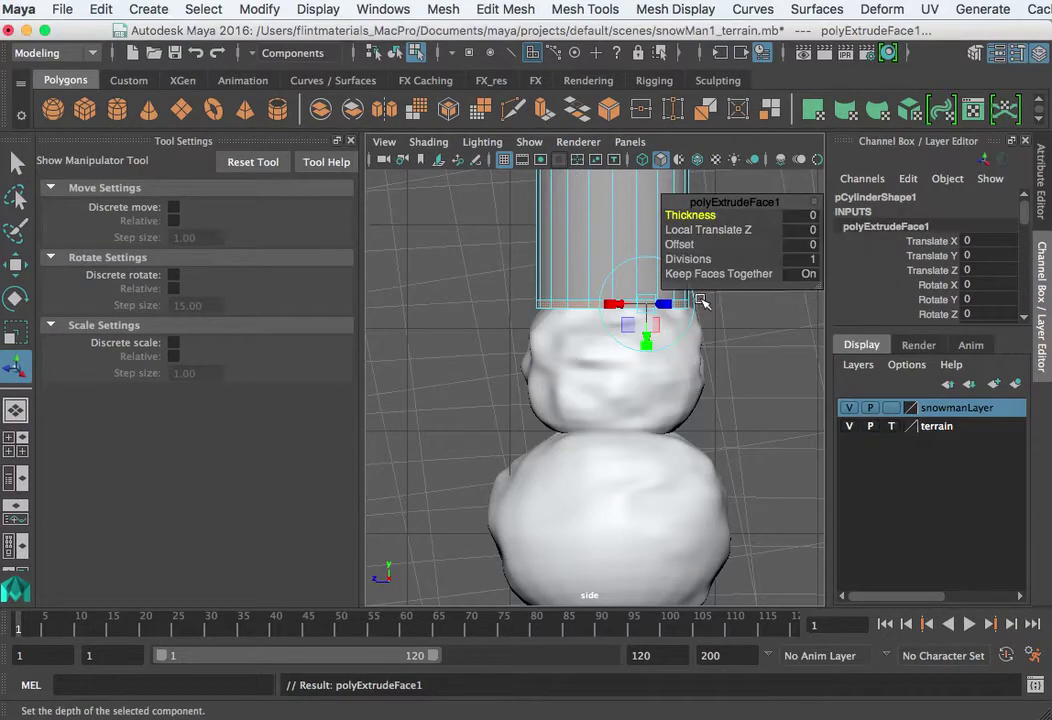
pyautogui.press('space')
pyautogui.press('space')
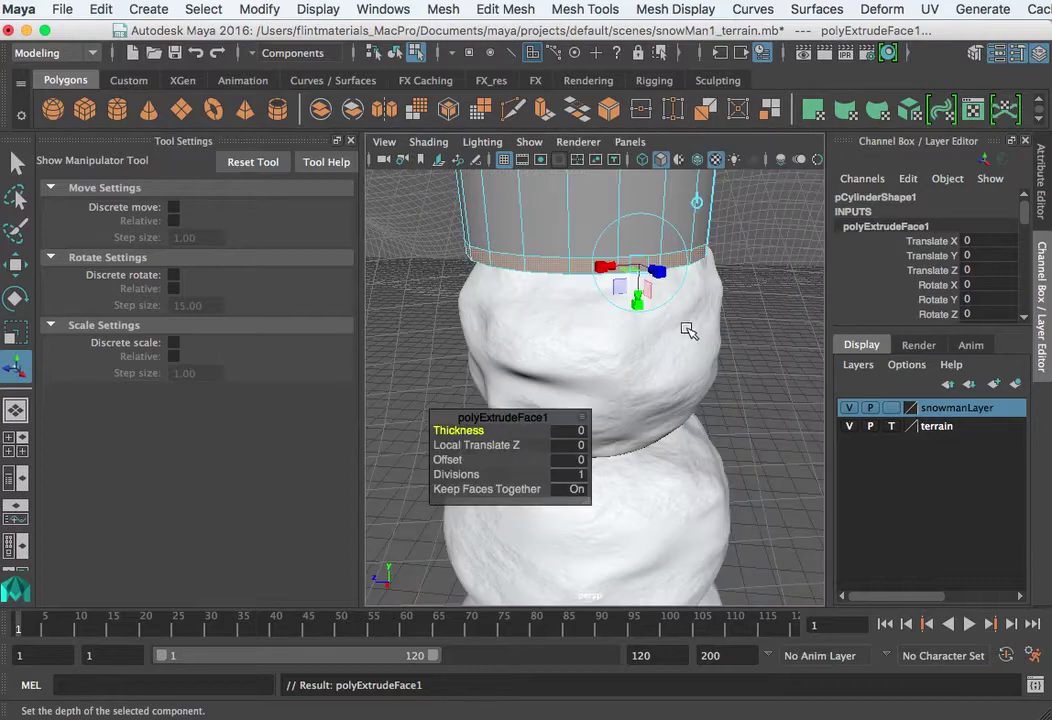
pyautogui.keyDown('alt'); pyautogui.moveTo(649, 366); pyautogui.dragTo(658, 360); pyautogui.keyUp('alt')
pyautogui.click(715, 181)
pyautogui.keyDown('alt'); pyautogui.moveTo(669, 308); pyautogui.dragTo(690, 282); pyautogui.keyUp('alt')
pyautogui.keyDown('alt'); pyautogui.moveTo(690, 282); pyautogui.dragTo(666, 446, button='middle'); pyautogui.keyUp('alt')
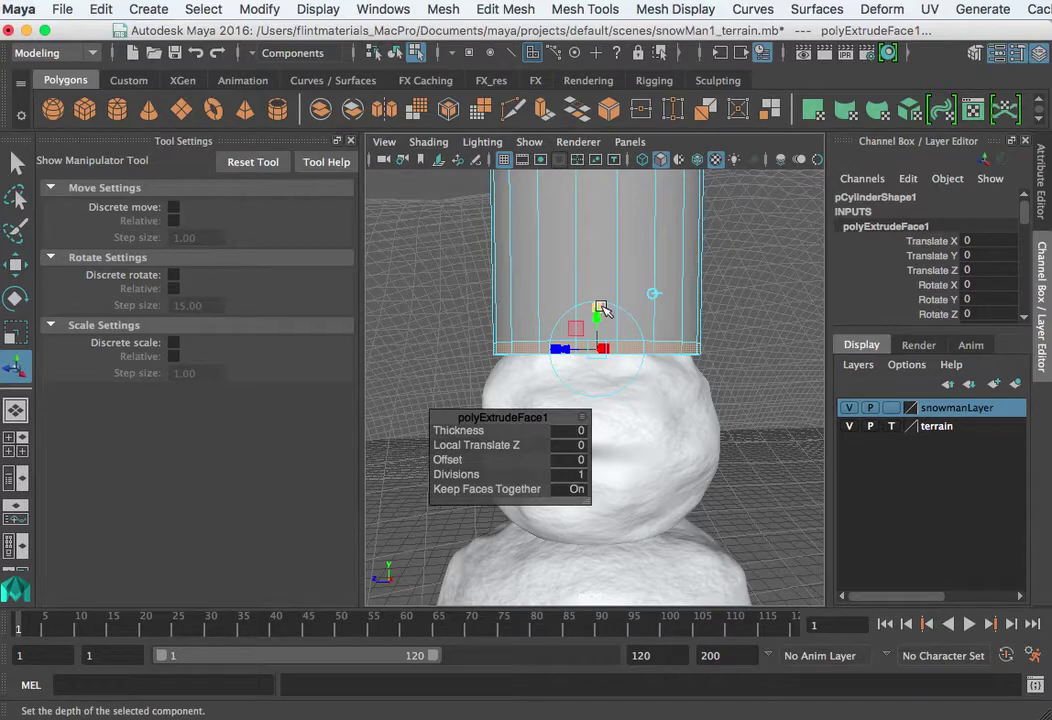
pyautogui.keyDown('alt'); pyautogui.moveTo(610, 371); pyautogui.dragTo(545, 325); pyautogui.keyUp('alt')
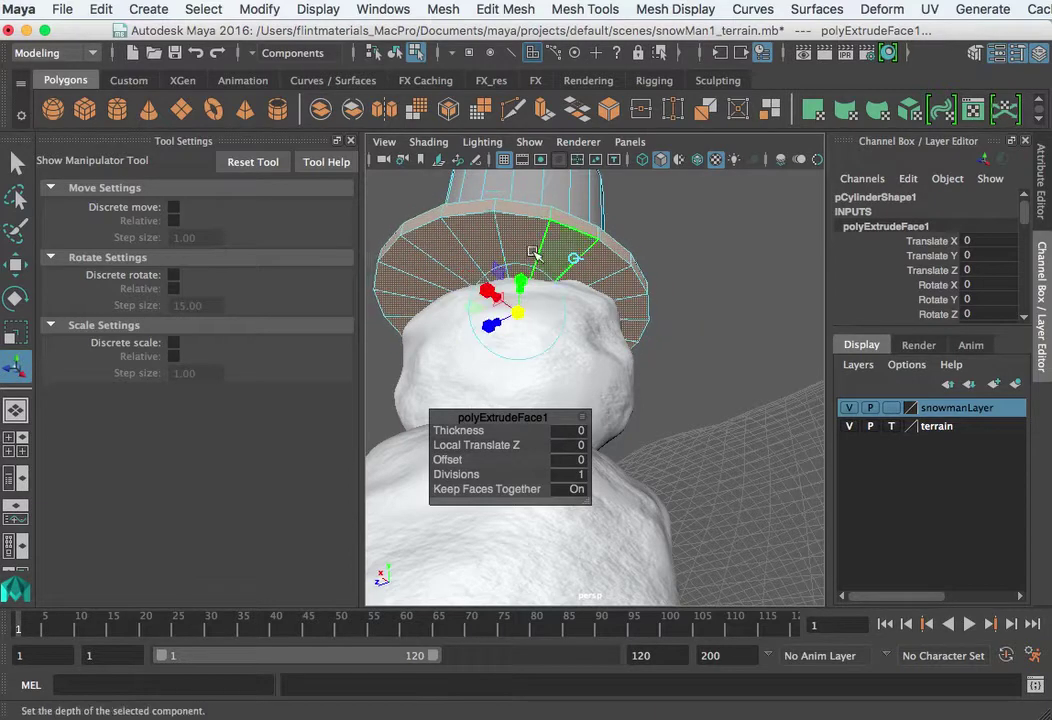
pyautogui.keyDown('alt'); pyautogui.moveTo(660, 360); pyautogui.dragTo(690, 442); pyautogui.keyUp('alt')
pyautogui.keyDown('alt'); pyautogui.moveTo(590, 380); pyautogui.dragTo(628, 358); pyautogui.keyUp('alt')
# Step: Return the hat to object mode and select the whole hat
pyautogui.click(733, 320)
pyautogui.moveTo(600, 310); pyautogui.dragTo(680, 290, button='right')
pyautogui.scroll(-5, 697, 300)
pyautogui.scroll(5, 652, 358)
pyautogui.click(649, 388)
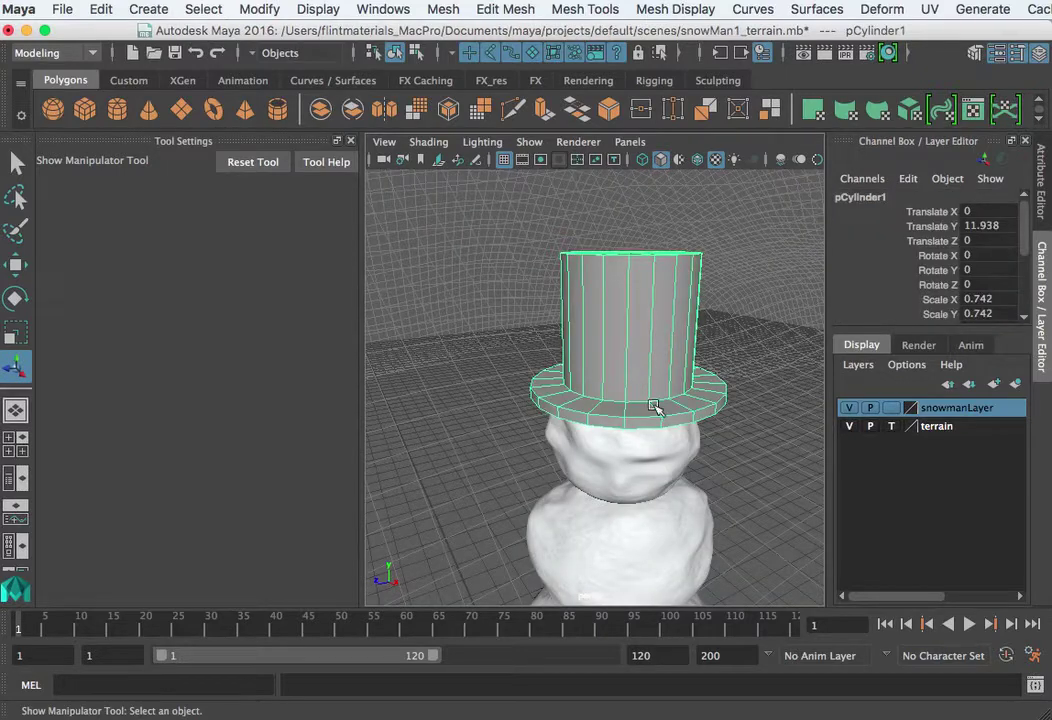
# Step: Scale the whole hat down to about 0.674 and lower it onto the head, to about 11.872 in Y
pyautogui.press('e')
pyautogui.press('r')
pyautogui.moveTo(634, 354); pyautogui.dragTo(598, 352)
pyautogui.press('w')
pyautogui.keyDown('alt'); pyautogui.moveTo(724, 398); pyautogui.dragTo(640, 296); pyautogui.keyUp('alt')
pyautogui.press('r')
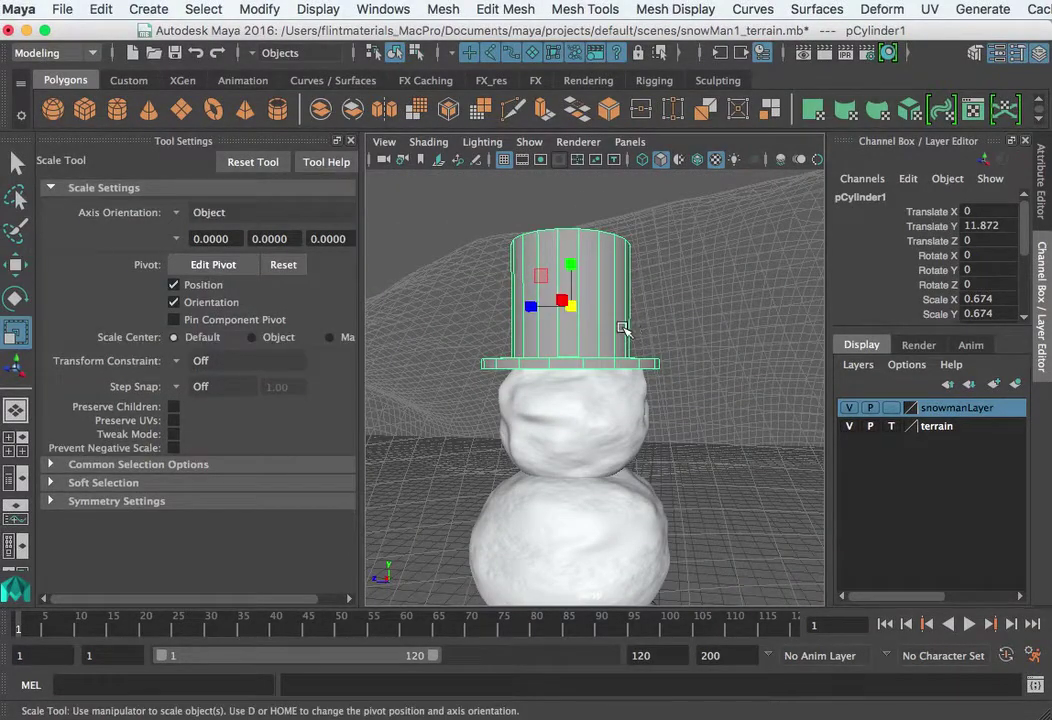
# Step: Warp the hat's brim by lowering its vertices at one end and raising those at the opposite end
pyautogui.keyDown('alt'); pyautogui.moveTo(600, 354); pyautogui.dragTo(620, 361); pyautogui.keyUp('alt')
pyautogui.moveTo(636, 366); pyautogui.dragTo(556, 367, button='right')
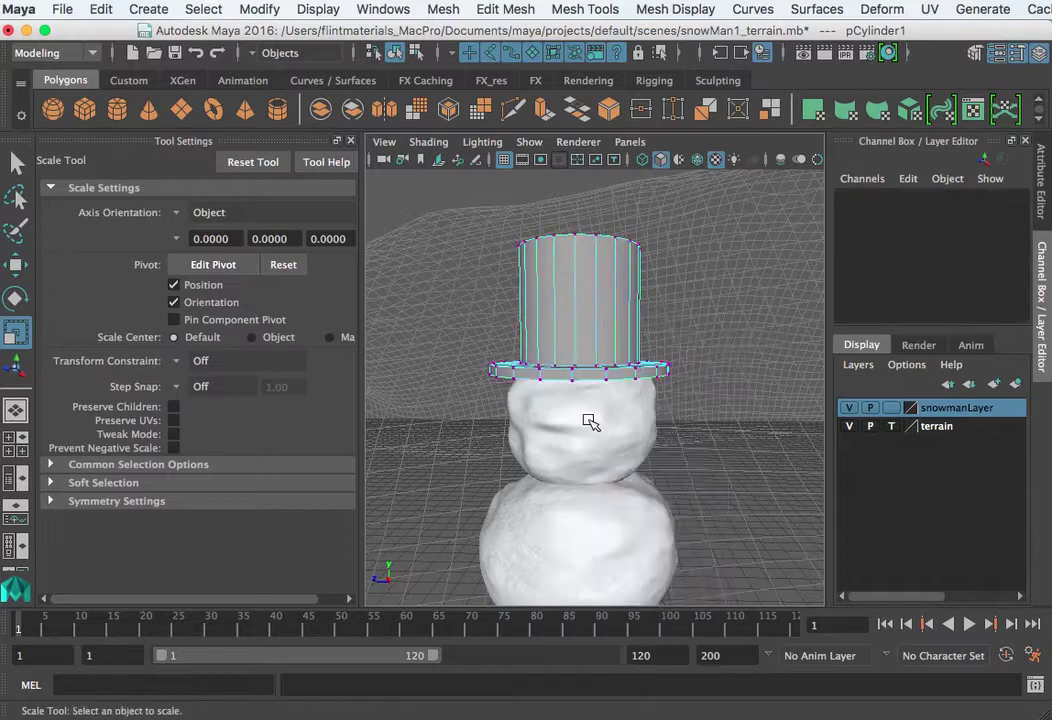
pyautogui.keyDown('alt'); pyautogui.moveTo(583, 411); pyautogui.dragTo(679, 388); pyautogui.keyUp('alt')
pyautogui.moveTo(706, 344); pyautogui.dragTo(663, 385)
pyautogui.press('w')
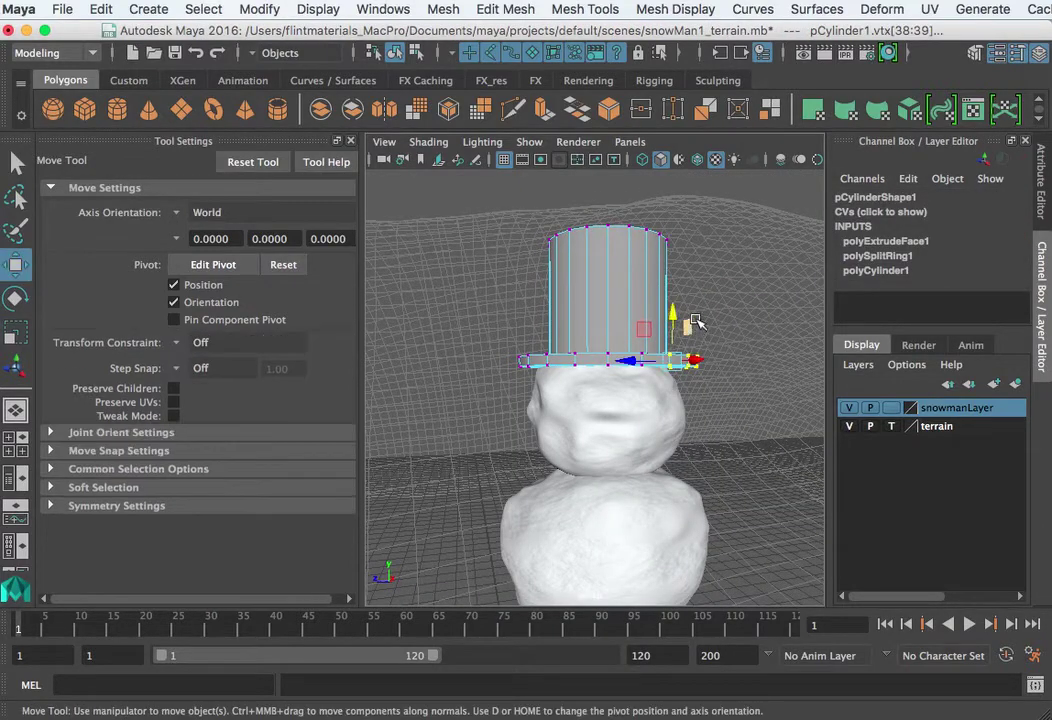
pyautogui.moveTo(676, 316); pyautogui.dragTo(676, 314)
pyautogui.moveTo(548, 334); pyautogui.dragTo(516, 371)
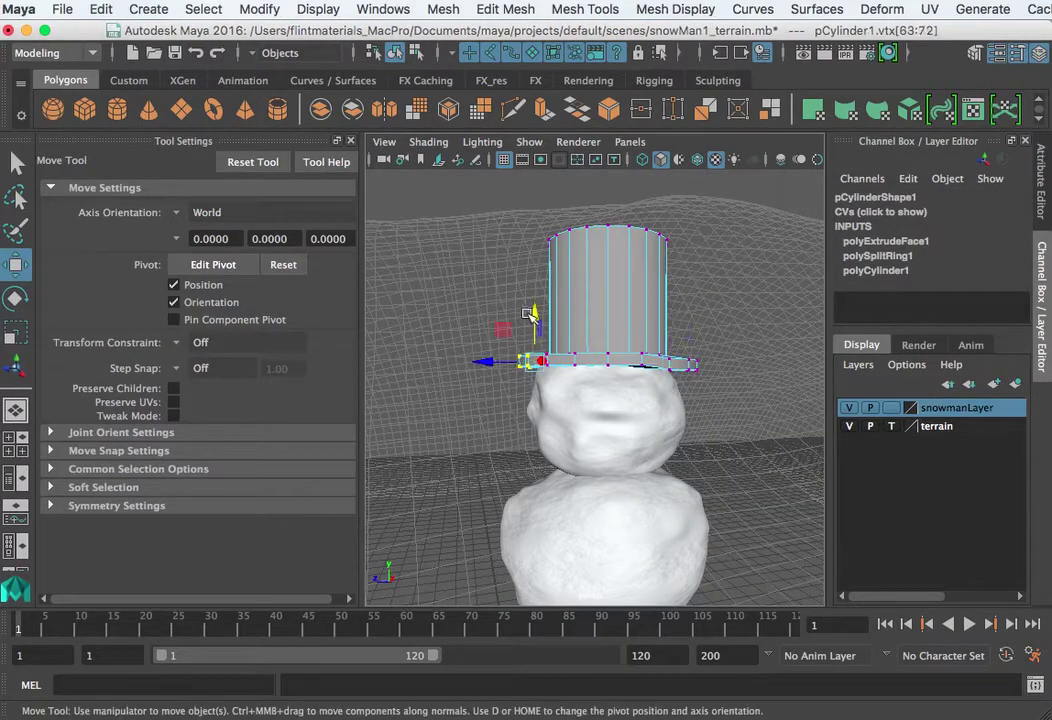
pyautogui.moveTo(534, 314); pyautogui.dragTo(535, 310)
# Step: Shift the vertices on one side of the crown's top edge slightly in height and return the hat to object mode
pyautogui.moveTo(603, 216); pyautogui.dragTo(535, 247)
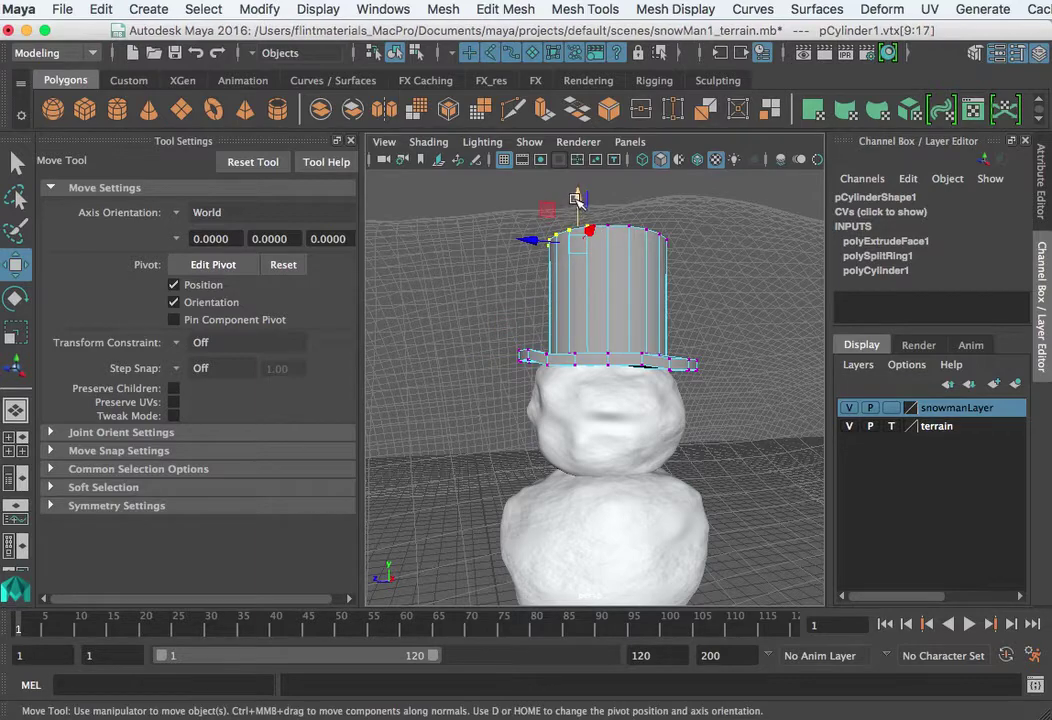
pyautogui.moveTo(576, 200); pyautogui.dragTo(577, 205)
pyautogui.click(684, 261)
pyautogui.moveTo(623, 276); pyautogui.dragTo(700, 252, button='right')
pyautogui.keyDown('alt'); pyautogui.moveTo(700, 280); pyautogui.dragTo(662, 326, button='right'); pyautogui.keyUp('alt')
pyautogui.click(588, 346)
pyautogui.click(662, 375)
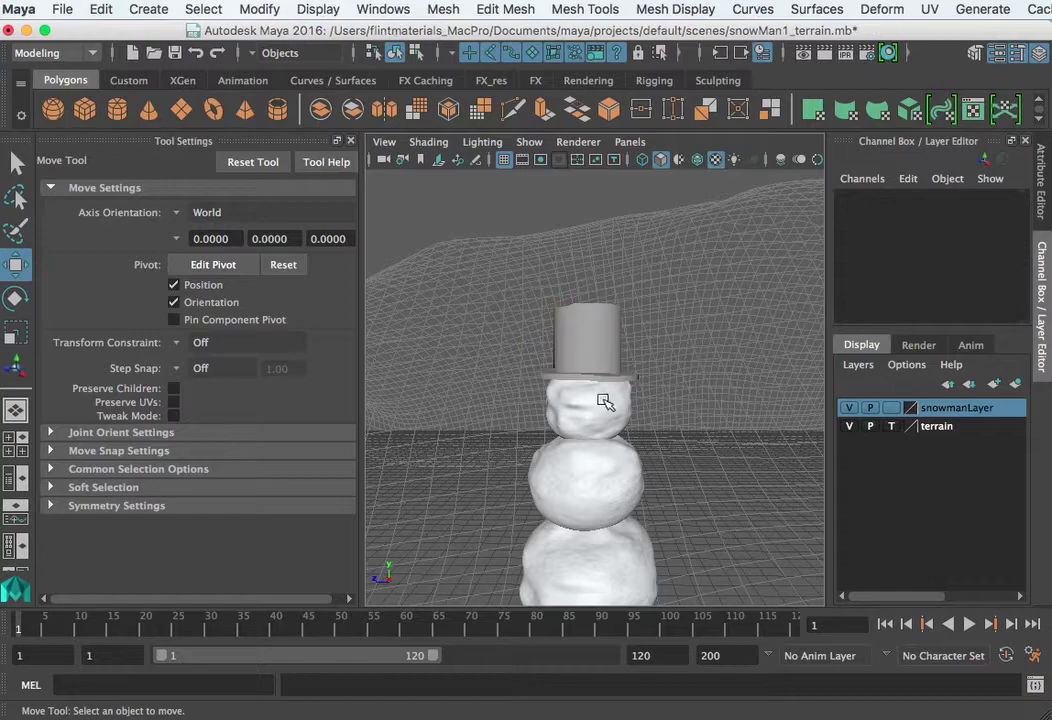
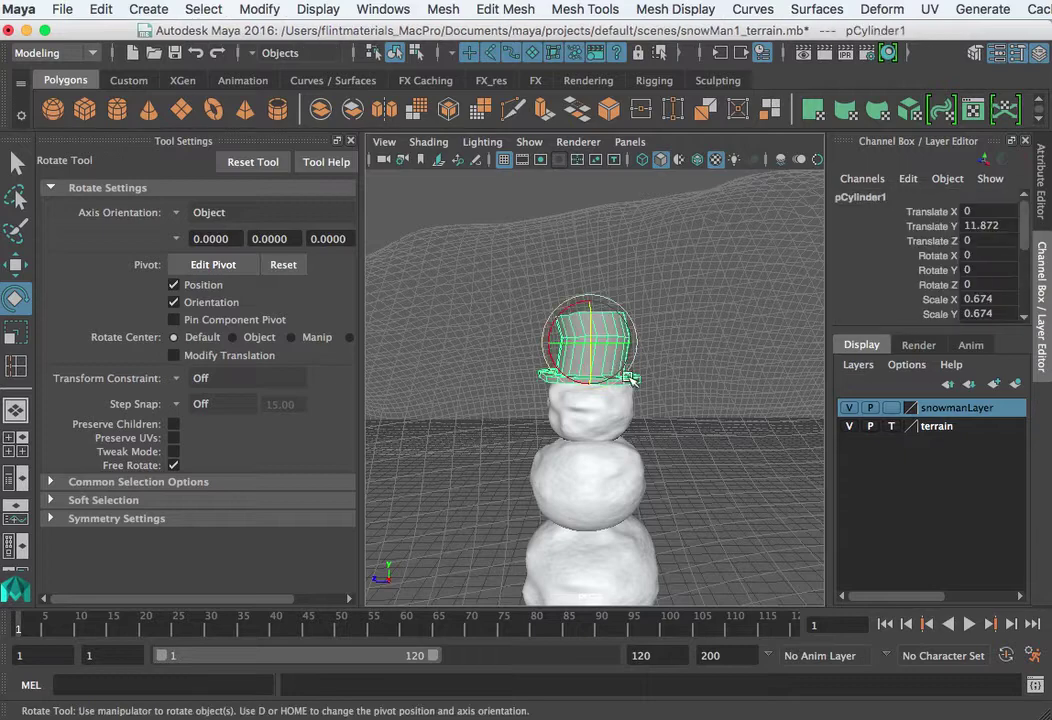
# Step: Preview the hat with smoothed display and switch it back to the unsmoothed display
pyautogui.press('2')
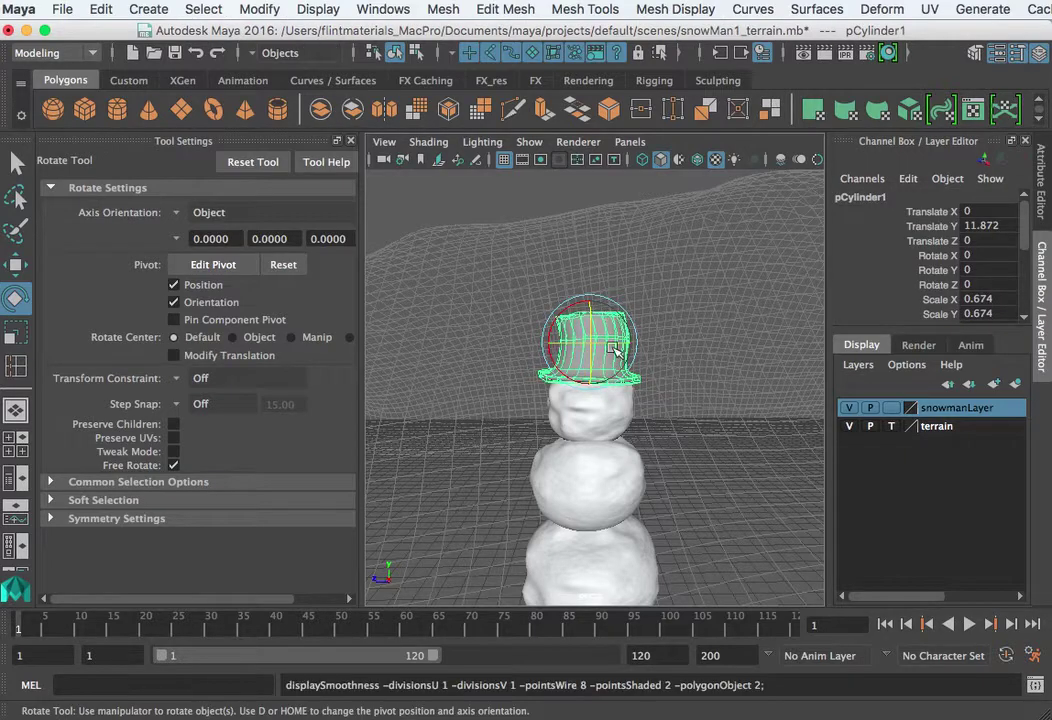
pyautogui.moveTo(600, 336); pyautogui.dragTo(633, 350, button='right')
pyautogui.press('1')
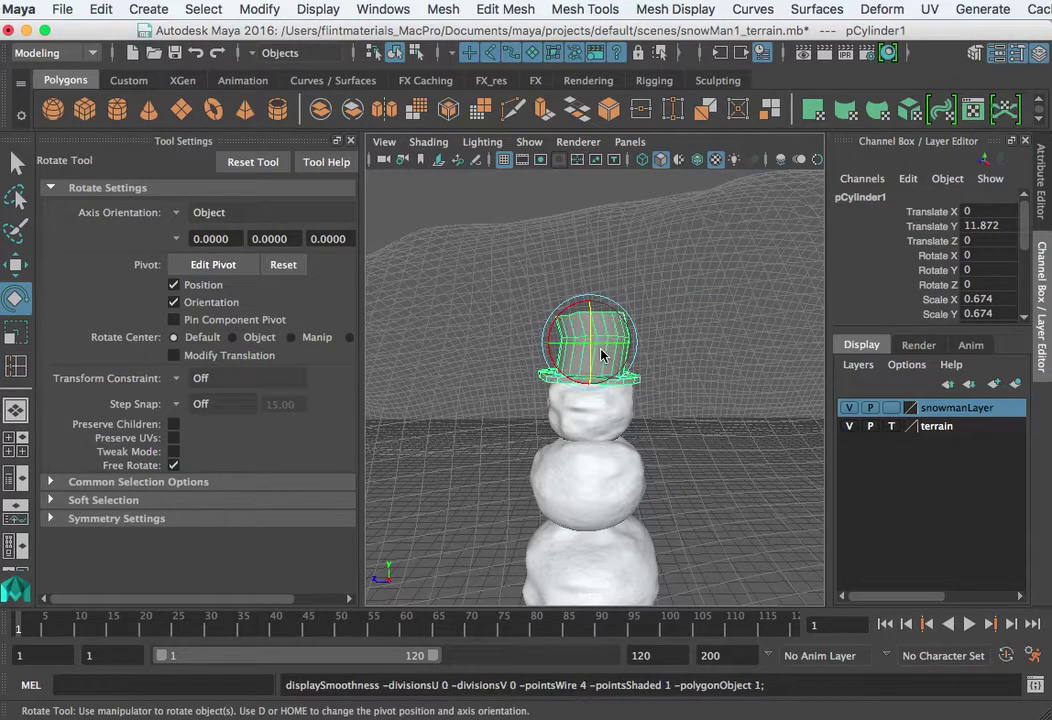
# Step: Raise the hat clear of the snowman's head, to about 13.276 in Y, and show its underside
pyautogui.press('w')
pyautogui.moveTo(596, 298); pyautogui.dragTo(628, 268)
pyautogui.keyDown('alt'); pyautogui.moveTo(628, 268); pyautogui.dragTo(707, 326, button='right'); pyautogui.keyUp('alt')
pyautogui.keyDown('alt'); pyautogui.moveTo(707, 216); pyautogui.dragTo(653, 378, button='middle'); pyautogui.keyUp('alt')
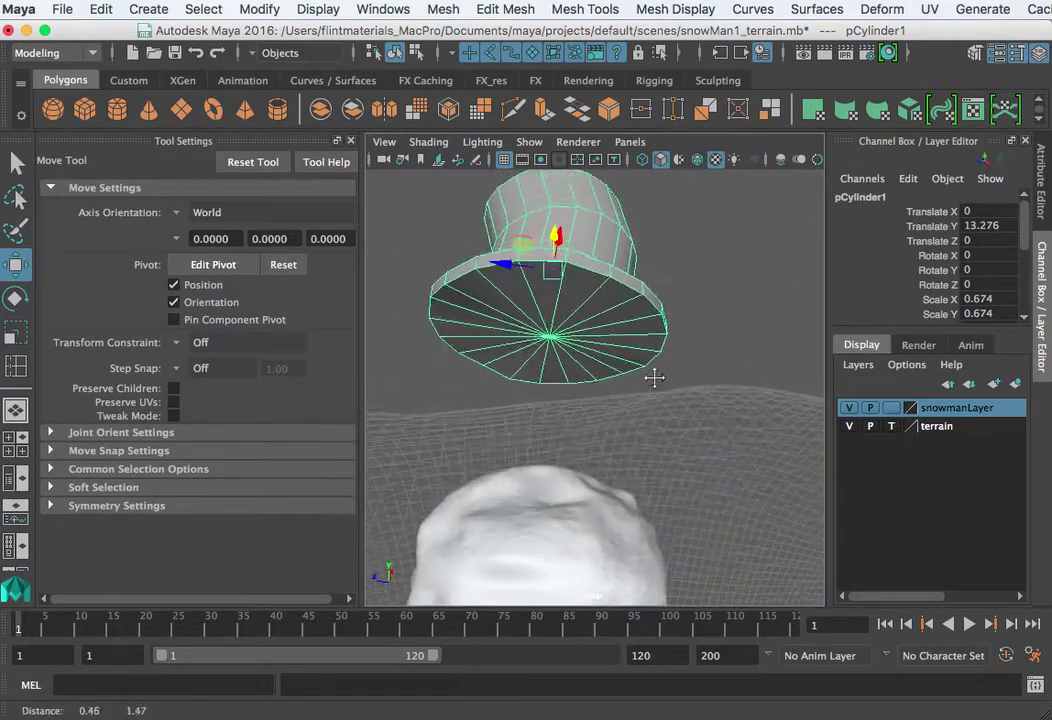
# Step: Paint-select all the triangular faces on the underside of the hat
pyautogui.keyDown('alt'); pyautogui.moveTo(653, 378); pyautogui.dragTo(630, 369, button='right'); pyautogui.keyUp('alt')
pyautogui.click(15, 230)
pyautogui.moveTo(557, 353); pyautogui.dragTo(575, 401, button='right')
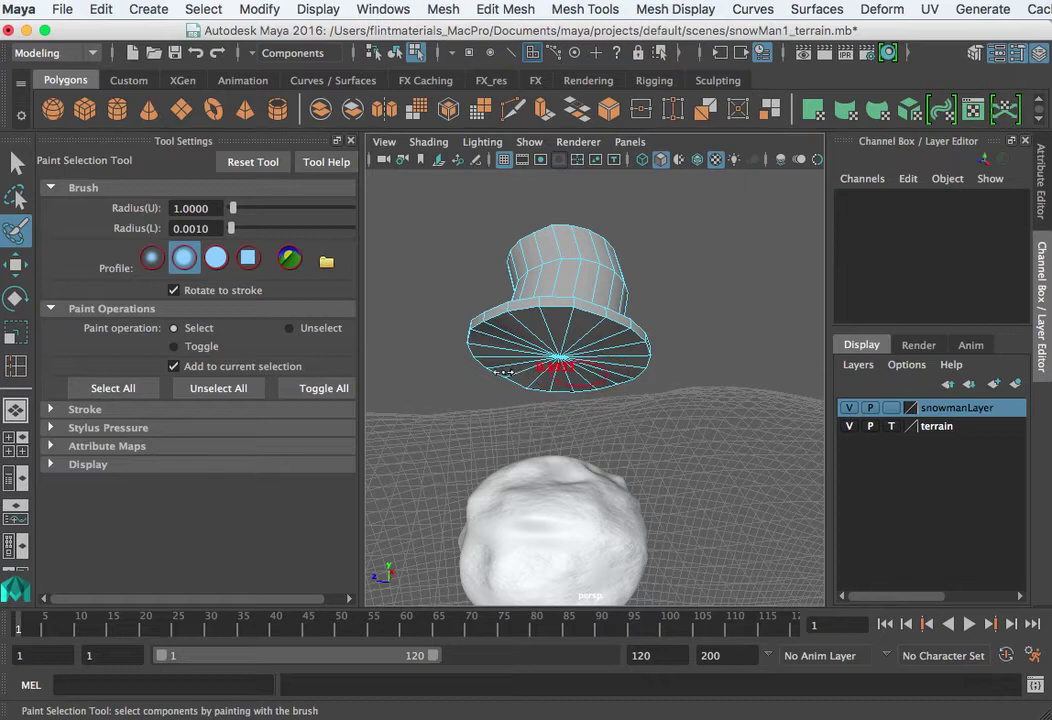
pyautogui.moveTo(562, 371)
pyautogui.mouseDown()
pyautogui.moveTo(607, 344)
pyautogui.moveTo(525, 332)
pyautogui.moveTo(544, 374)
pyautogui.moveTo(566, 371)
pyautogui.mouseUp()
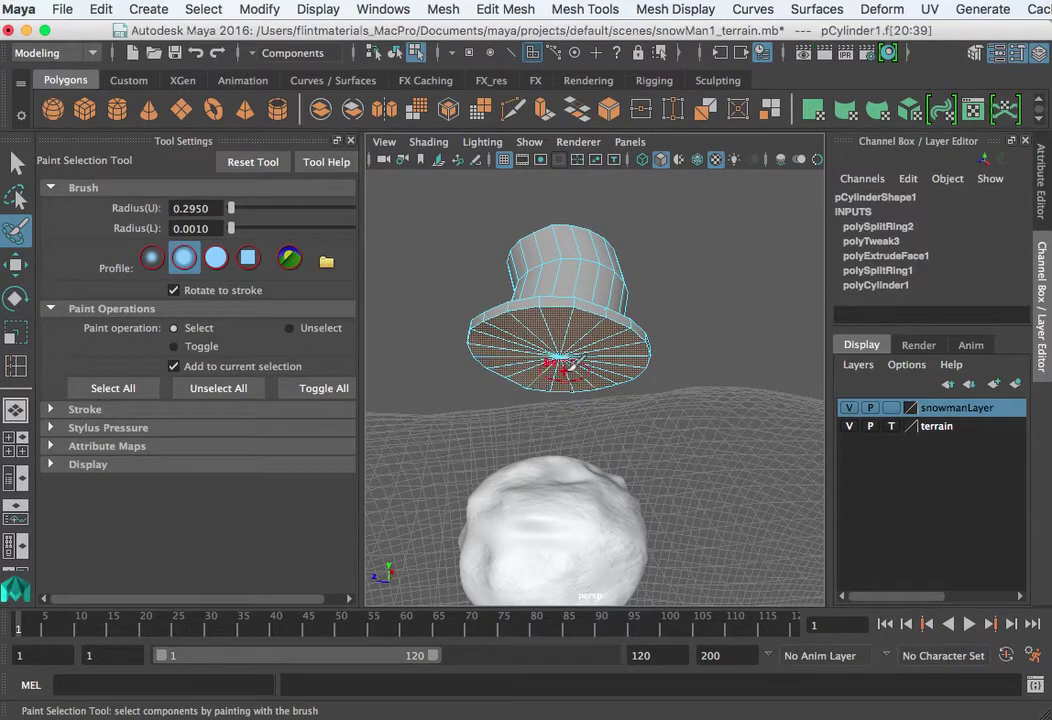
# Step: Extrude the selected underside faces along world axes and scale them inward uniformly to about 0.6
pyautogui.click(543, 110)
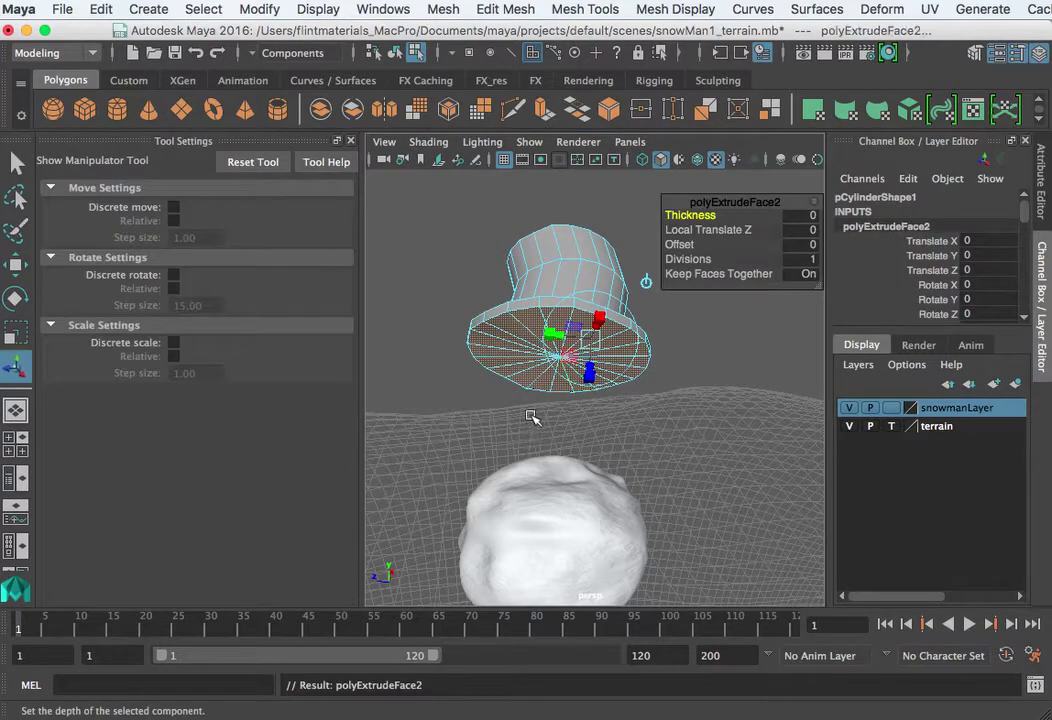
pyautogui.click(646, 282)
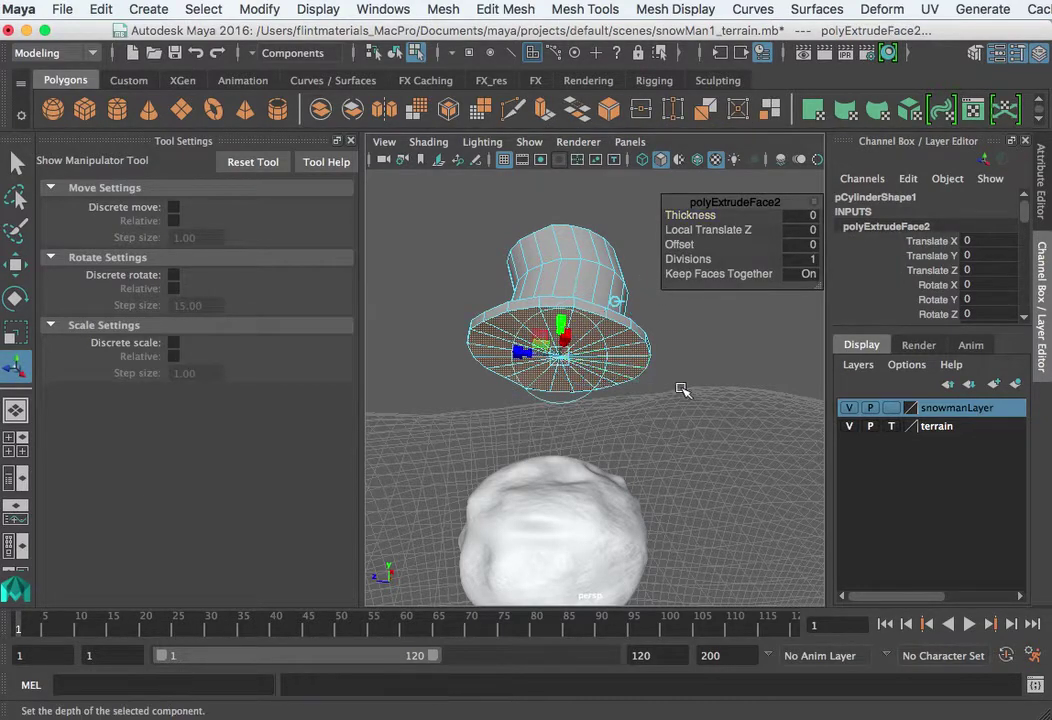
pyautogui.keyDown('alt'); pyautogui.moveTo(645, 408); pyautogui.dragTo(746, 436, button='right'); pyautogui.keyUp('alt')
pyautogui.keyDown('alt'); pyautogui.moveTo(612, 408); pyautogui.dragTo(658, 434); pyautogui.keyUp('alt')
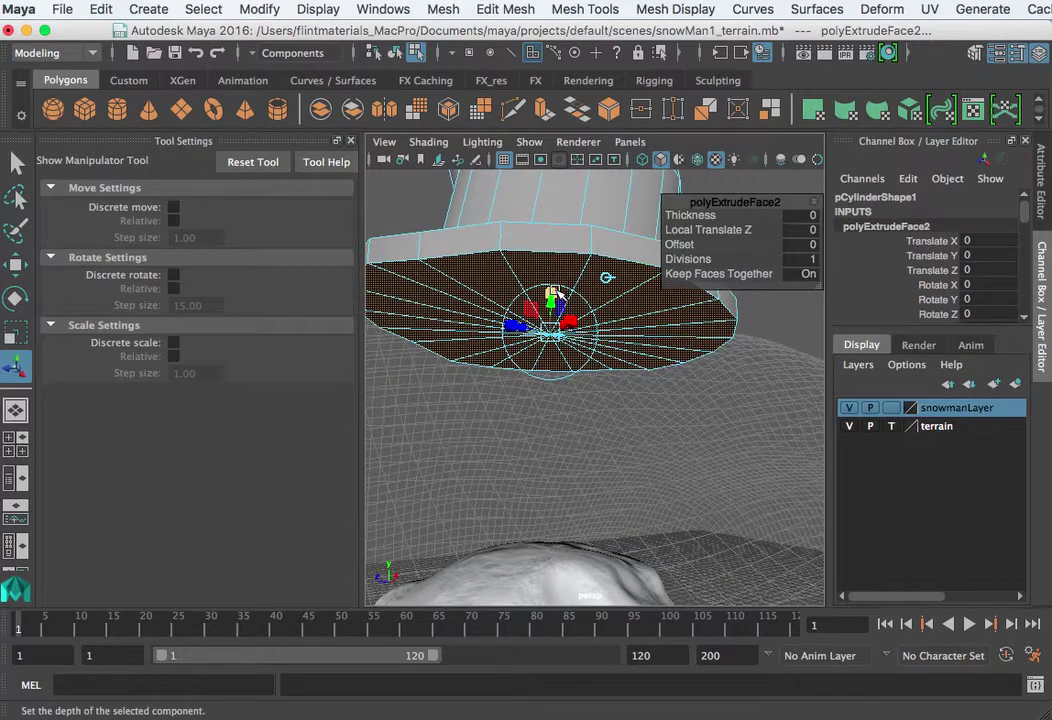
pyautogui.moveTo(560, 337); pyautogui.dragTo(537, 339)
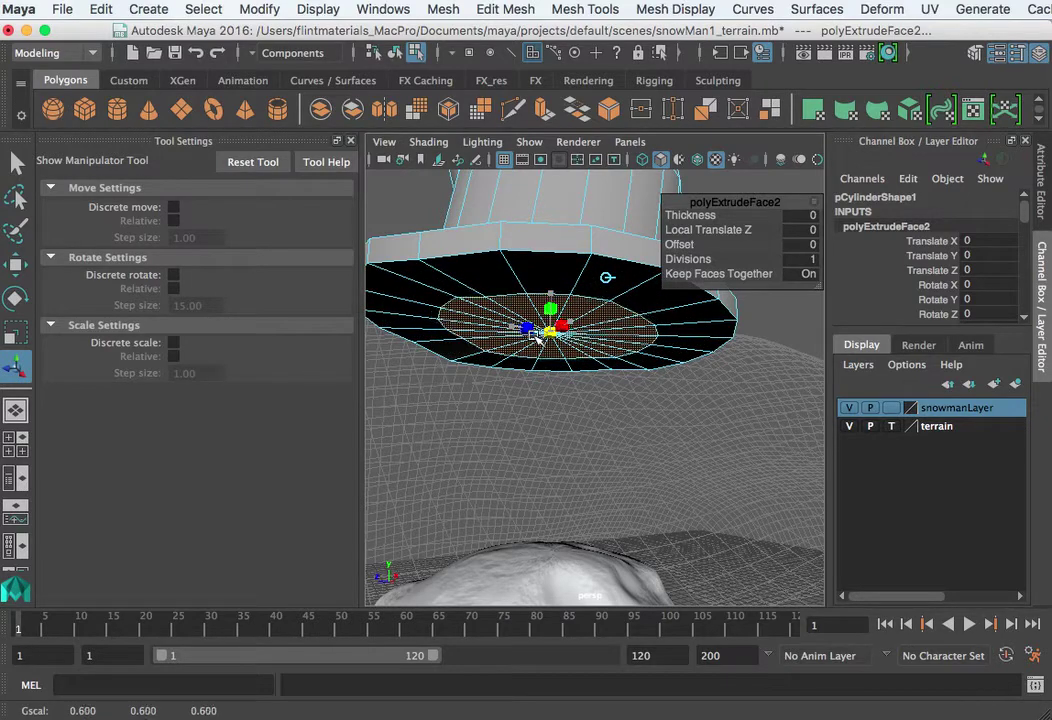
# Step: Extrude the inner underside faces up into the crown and delete the extruded end faces, hollowing out the hat
pyautogui.keyDown('alt'); pyautogui.moveTo(657, 392); pyautogui.dragTo(545, 401, button='right'); pyautogui.keyUp('alt')
pyautogui.keyDown('alt'); pyautogui.moveTo(529, 414); pyautogui.dragTo(544, 427); pyautogui.keyUp('alt')
pyautogui.hotkey('ctrl', 'e')
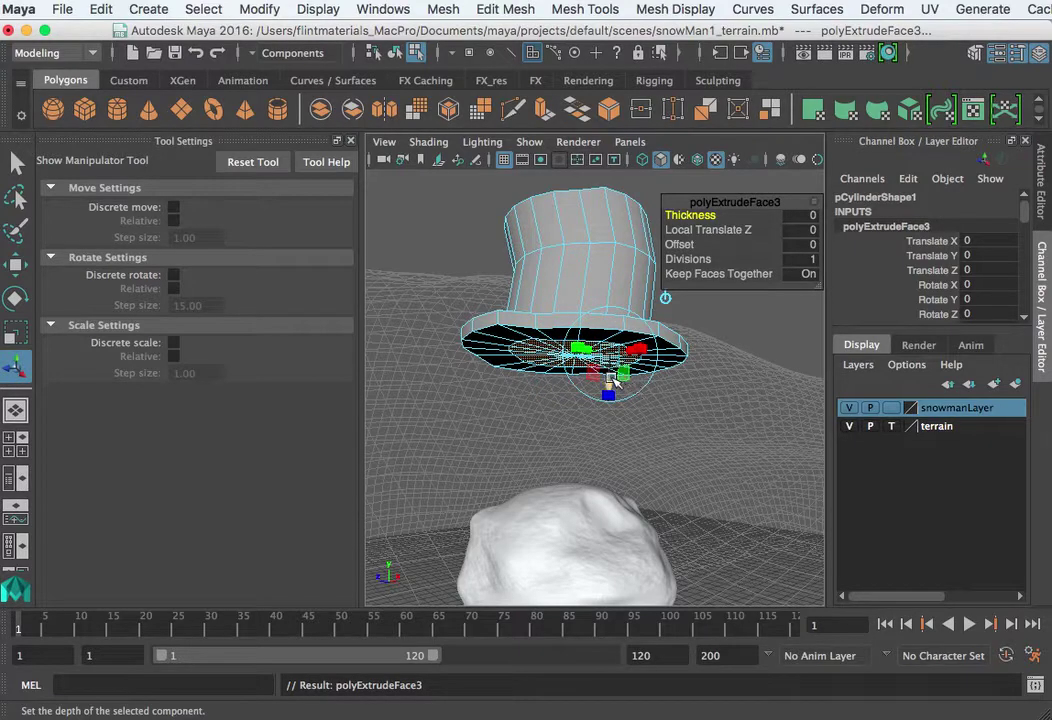
pyautogui.moveTo(614, 380); pyautogui.dragTo(613, 370)
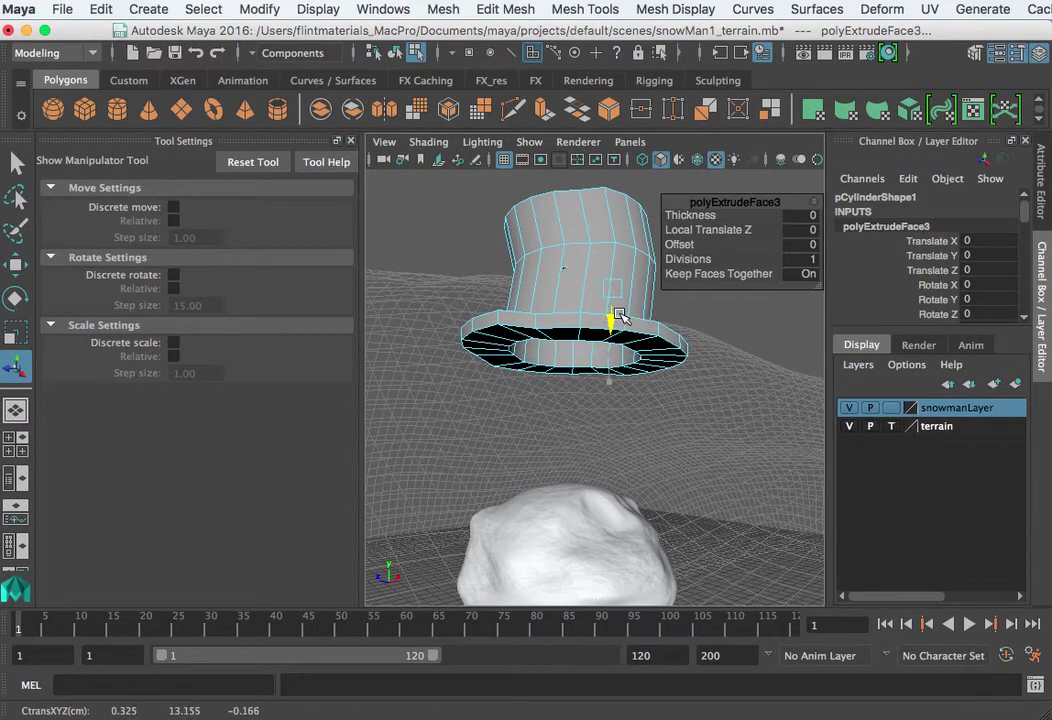
pyautogui.moveTo(619, 321)
pyautogui.mouseDown()
pyautogui.moveTo(600, 378)
pyautogui.moveTo(621, 329)
pyautogui.mouseUp()
pyautogui.hotkey('ctrl', 'z')
pyautogui.press('Delete')
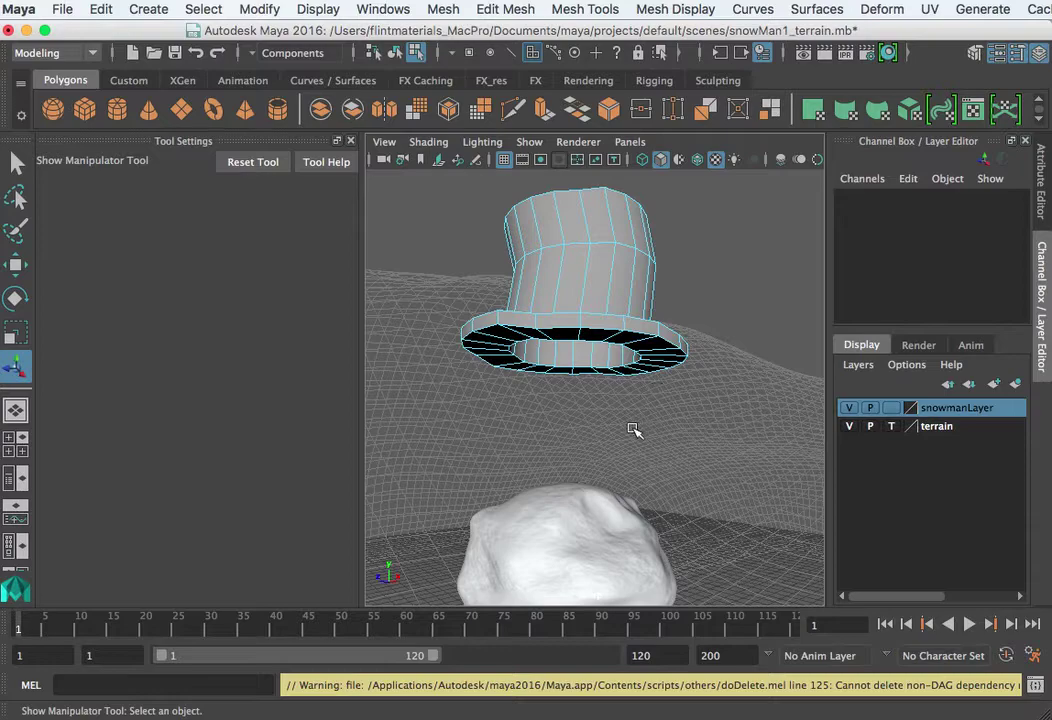
# Step: Return the hat to object mode and lower the whole hat back onto the snowman's head
pyautogui.keyDown('alt'); pyautogui.moveTo(634, 430); pyautogui.dragTo(625, 368); pyautogui.keyUp('alt')
pyautogui.moveTo(625, 368); pyautogui.dragTo(682, 345, button='right')
pyautogui.click(630, 290)
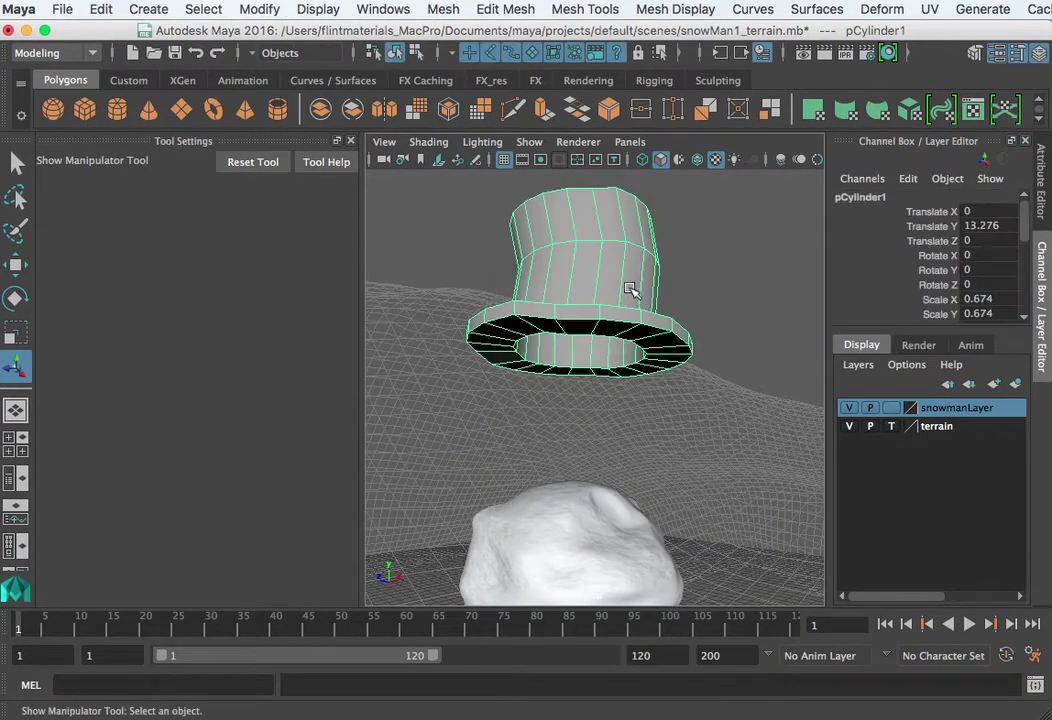
pyautogui.press('w')
pyautogui.moveTo(583, 245); pyautogui.dragTo(579, 374)
pyautogui.keyDown('alt'); pyautogui.moveTo(594, 430); pyautogui.dragTo(571, 488); pyautogui.keyUp('alt')
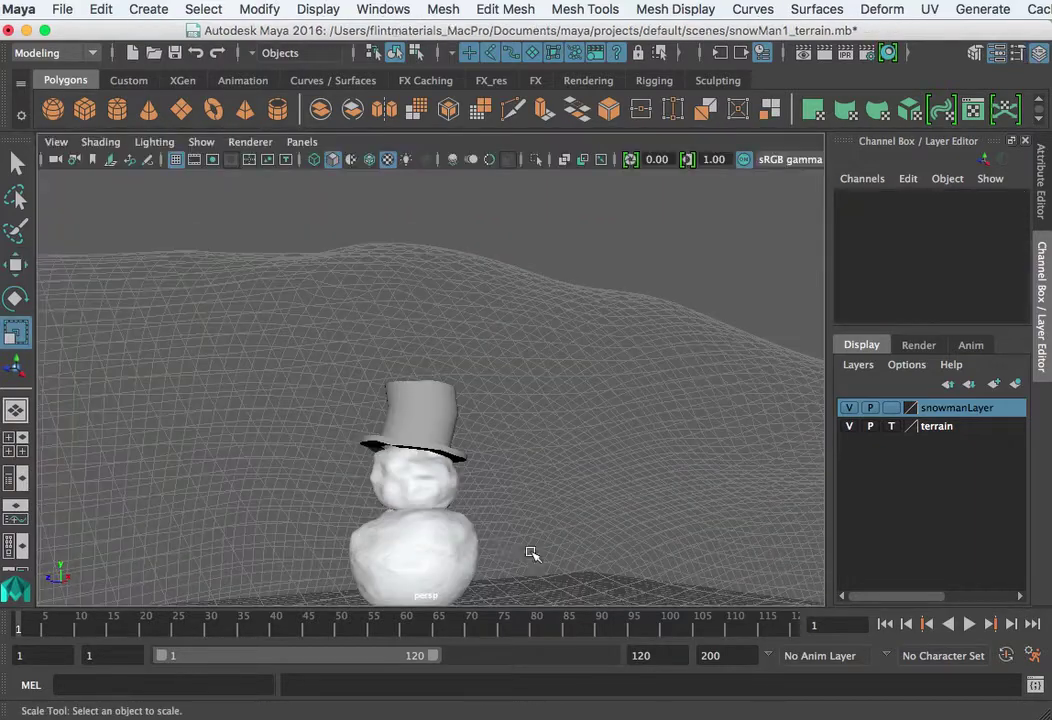
pyautogui.keyDown('alt'); pyautogui.moveTo(531, 554); pyautogui.dragTo(465, 417); pyautogui.keyUp('alt')
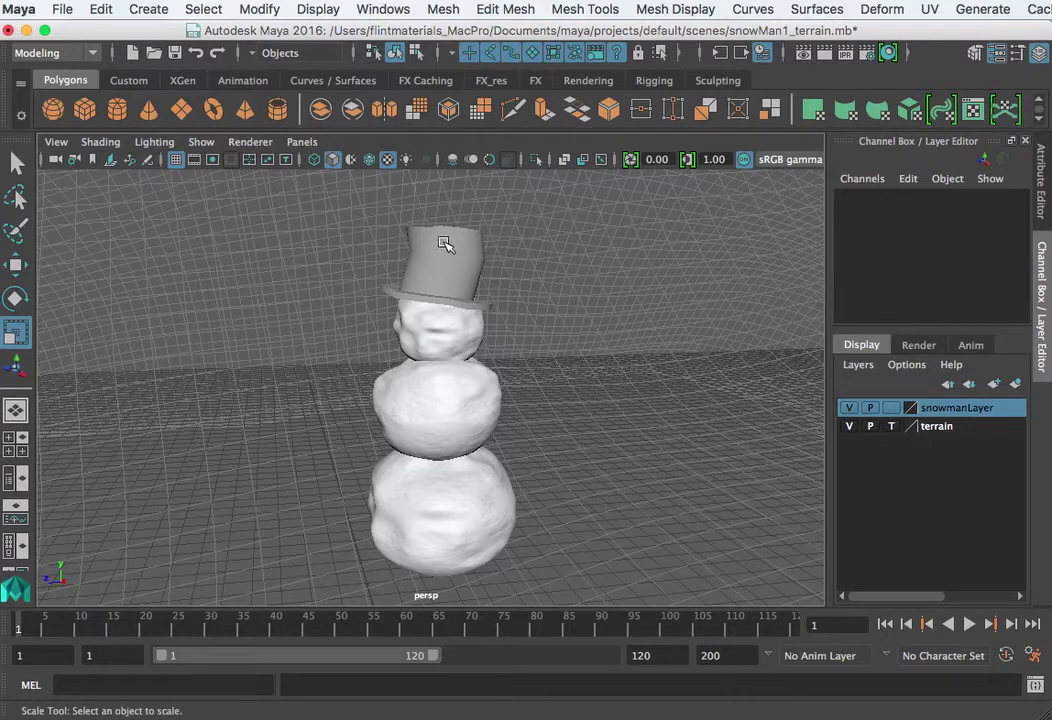
# Step: Create a polygon cube and raise it to the middle snowball, at about 9.107 in Y
pyautogui.click(85, 110)
pyautogui.scroll(-3, 476, 476)
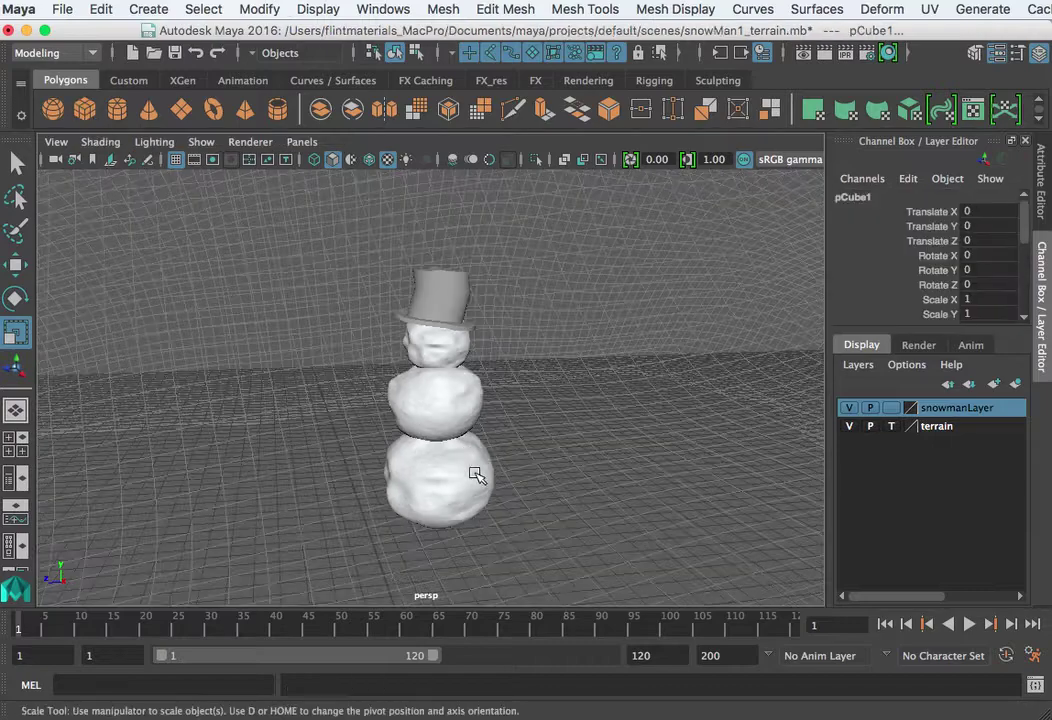
pyautogui.press('w')
pyautogui.scroll(-5, 477, 542)
pyautogui.moveTo(432, 548); pyautogui.dragTo(462, 320)
# Step: Scale the cube into a thin bar of about 9.931 by 0.268 by 0.265 and shift it to about -0.124 in X
pyautogui.press('r')
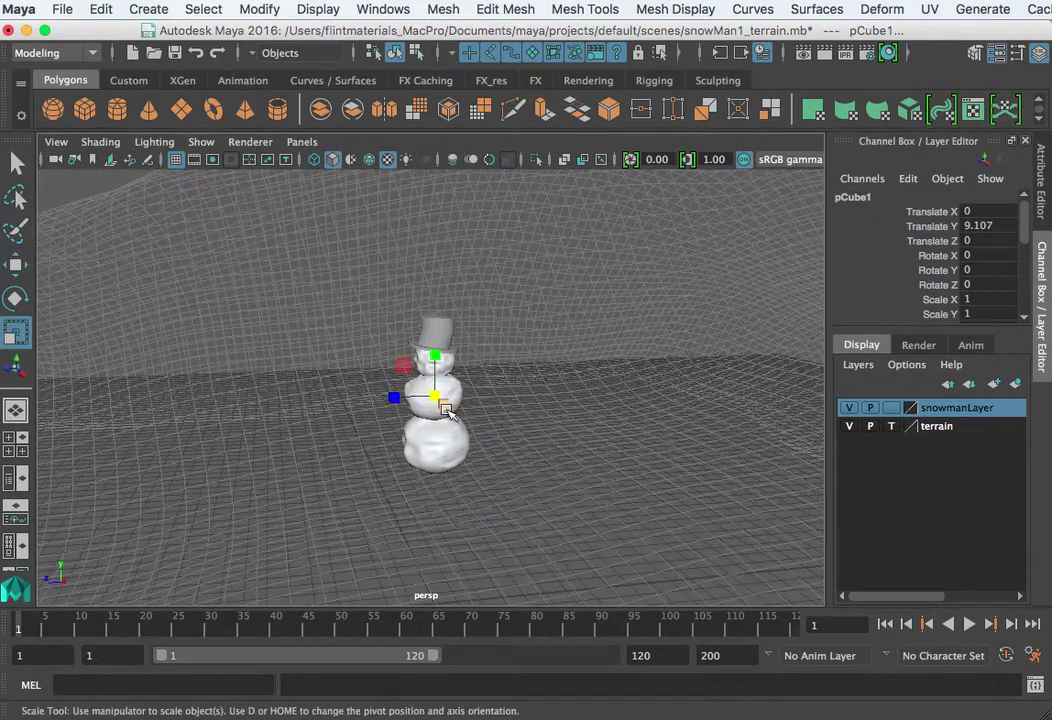
pyautogui.moveTo(443, 404); pyautogui.dragTo(537, 443)
pyautogui.moveTo(393, 398); pyautogui.dragTo(438, 384)
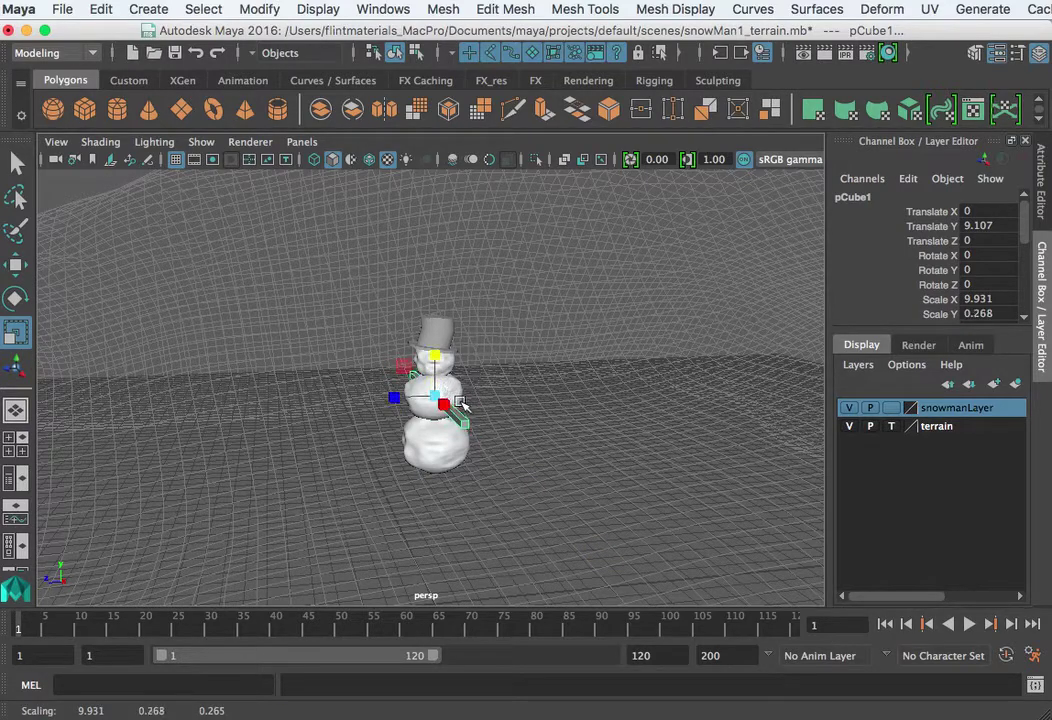
pyautogui.press('w')
pyautogui.keyDown('alt'); pyautogui.moveTo(443, 455); pyautogui.dragTo(674, 493, button='right'); pyautogui.keyUp('alt')
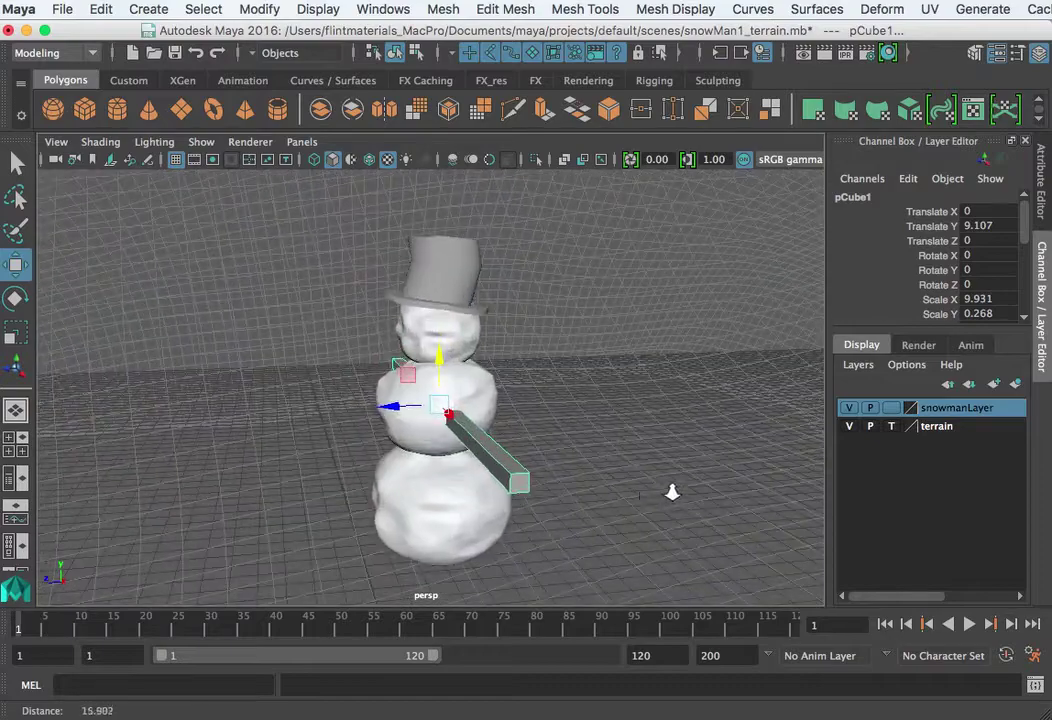
pyautogui.keyDown('alt'); pyautogui.moveTo(481, 500); pyautogui.dragTo(598, 488); pyautogui.keyUp('alt')
pyautogui.moveTo(535, 403)
pyautogui.mouseDown()
pyautogui.moveTo(550, 410)
pyautogui.moveTo(522, 408)
pyautogui.mouseUp()
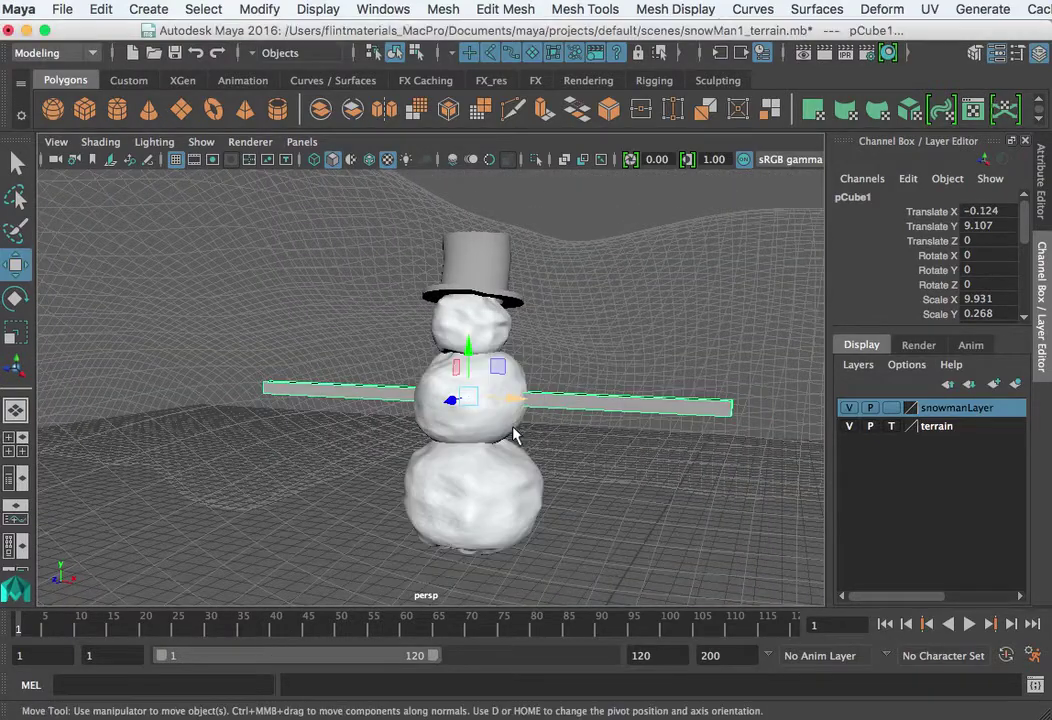
# Step: In the front view, move the bar's pivot to its end and place that end at the middle snowball's side, about X 5.943, Y 9.57
pyautogui.press('space')
pyautogui.press('space')
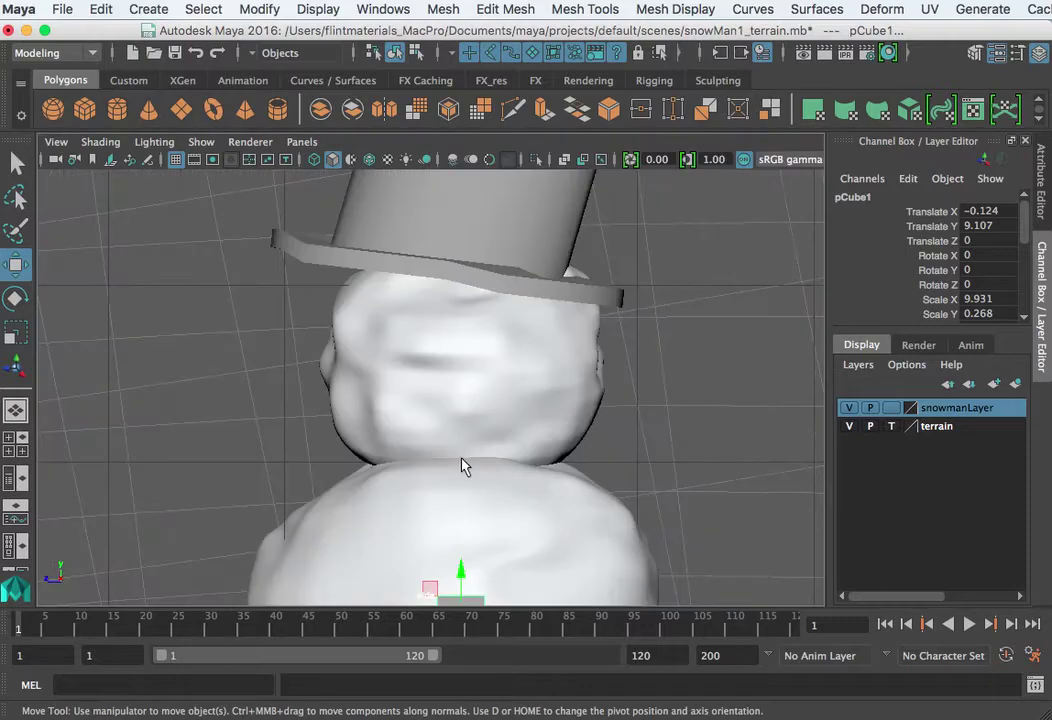
pyautogui.press('space')
pyautogui.press('space')
pyautogui.press('f')
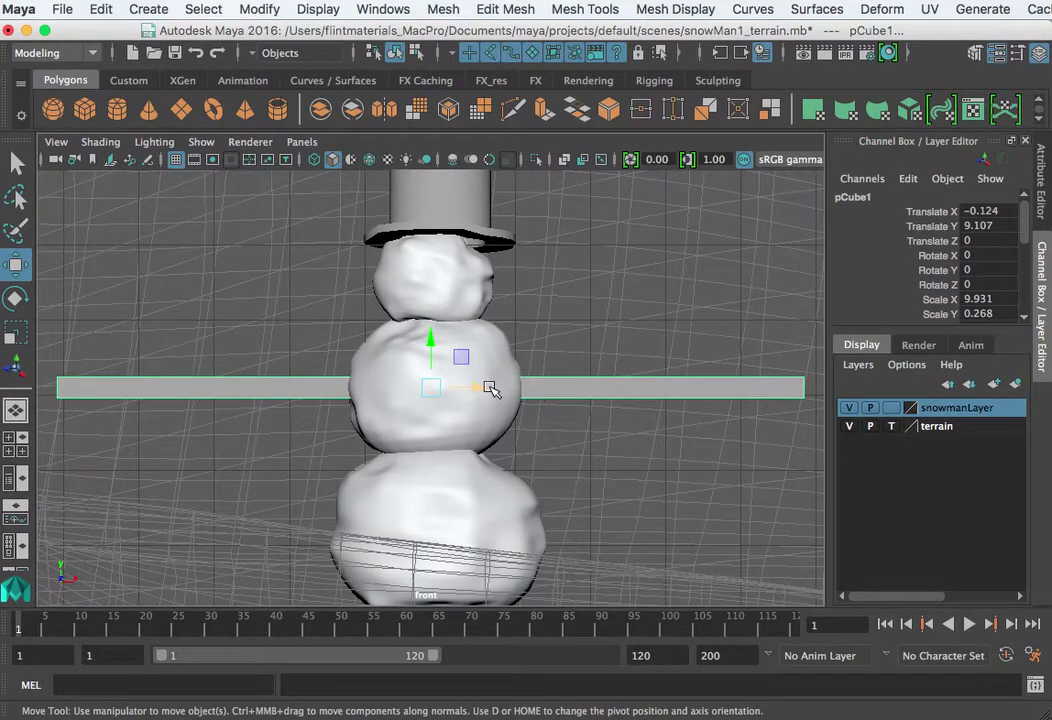
pyautogui.press('d')
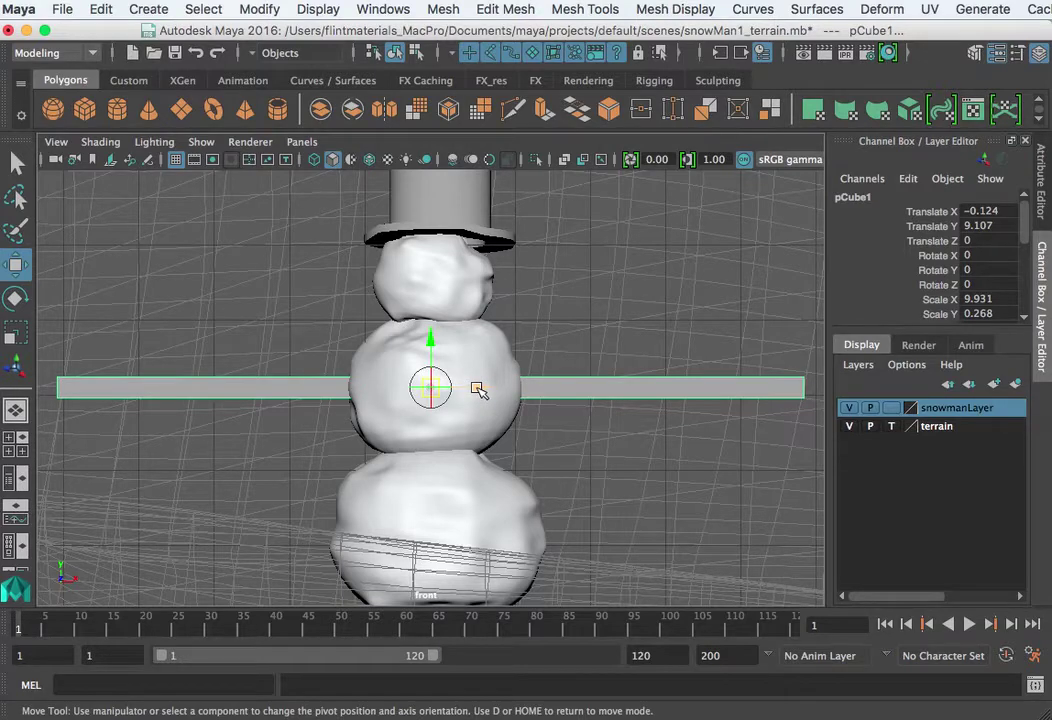
pyautogui.moveTo(478, 389); pyautogui.dragTo(547, 388)
pyautogui.moveTo(513, 346); pyautogui.dragTo(514, 312)
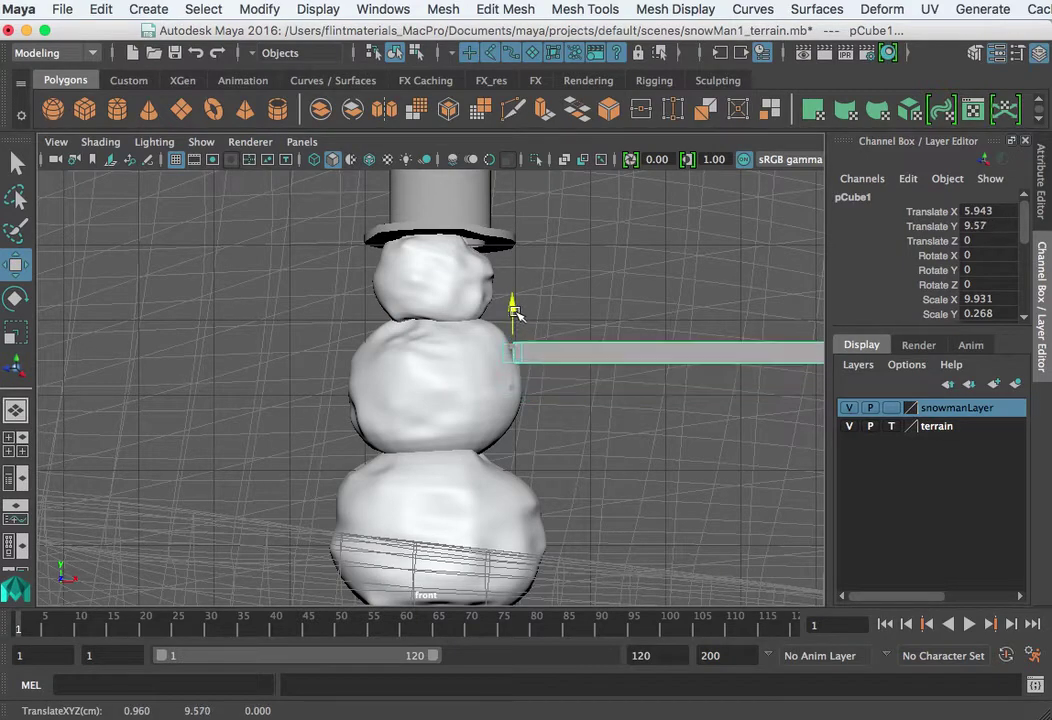
# Step: Shorten the arm bar to about 2.517 in X scale, tilt it upward about 21.669° around Z, and shift it to about X 5.83
pyautogui.keyDown('alt'); pyautogui.moveTo(613, 437); pyautogui.dragTo(519, 446, button='right'); pyautogui.keyUp('alt')
pyautogui.keyDown('alt'); pyautogui.moveTo(620, 435); pyautogui.dragTo(415, 496, button='middle'); pyautogui.keyUp('alt')
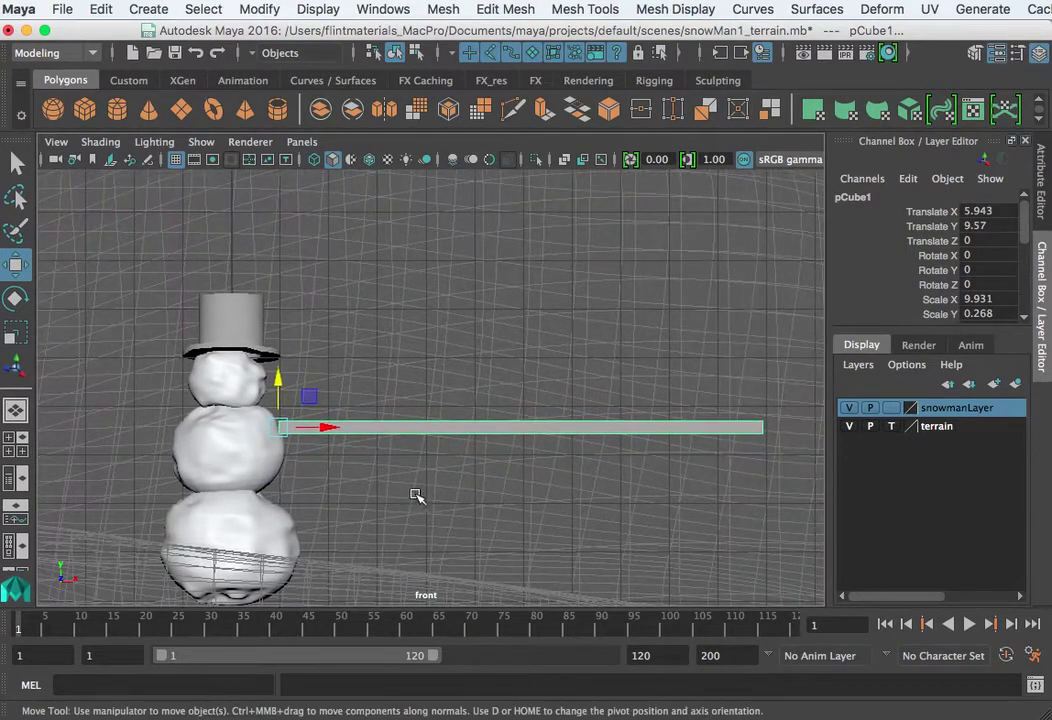
pyautogui.press('r')
pyautogui.moveTo(321, 430)
pyautogui.mouseDown()
pyautogui.moveTo(283, 427)
pyautogui.moveTo(310, 437)
pyautogui.moveTo(312, 404)
pyautogui.moveTo(328, 426)
pyautogui.mouseUp()
pyautogui.press('e')
pyautogui.press('w')
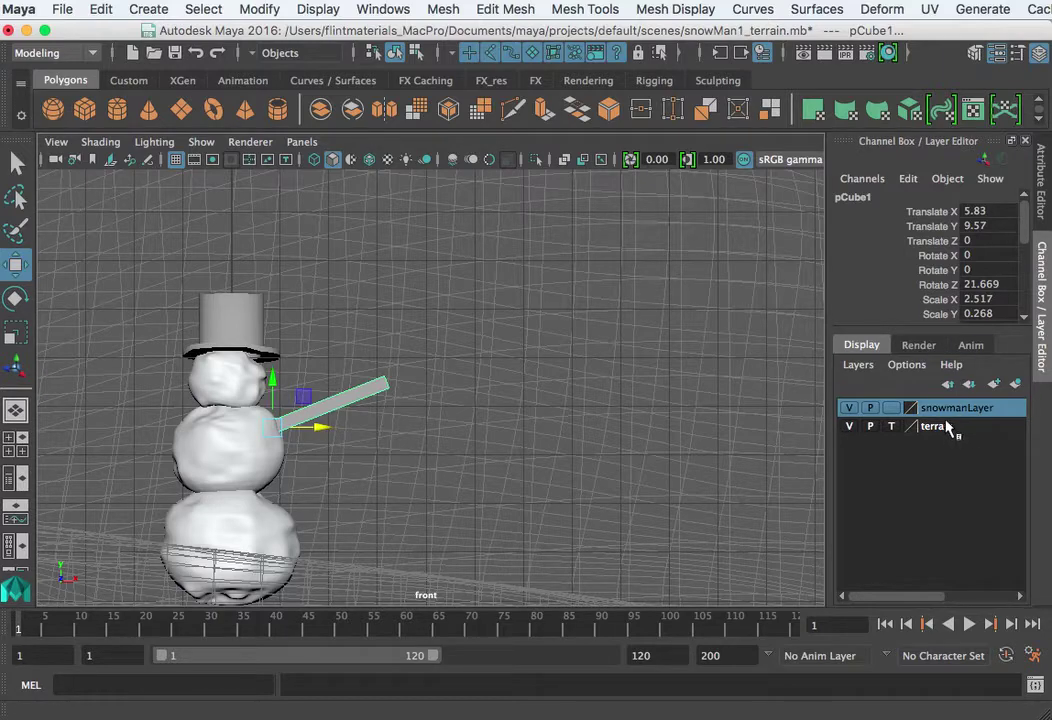
# Step: Set the arm bar's width subdivisions to 4 and expose its vertices for editing
pyautogui.scroll(-5, 905, 305)
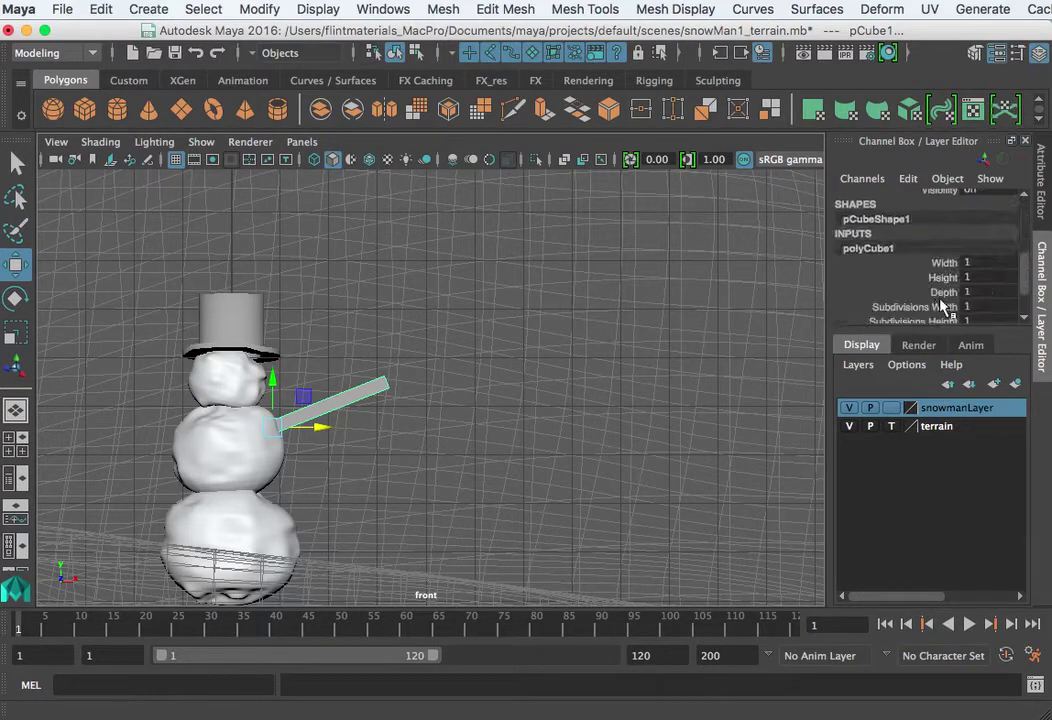
pyautogui.click(930, 308)
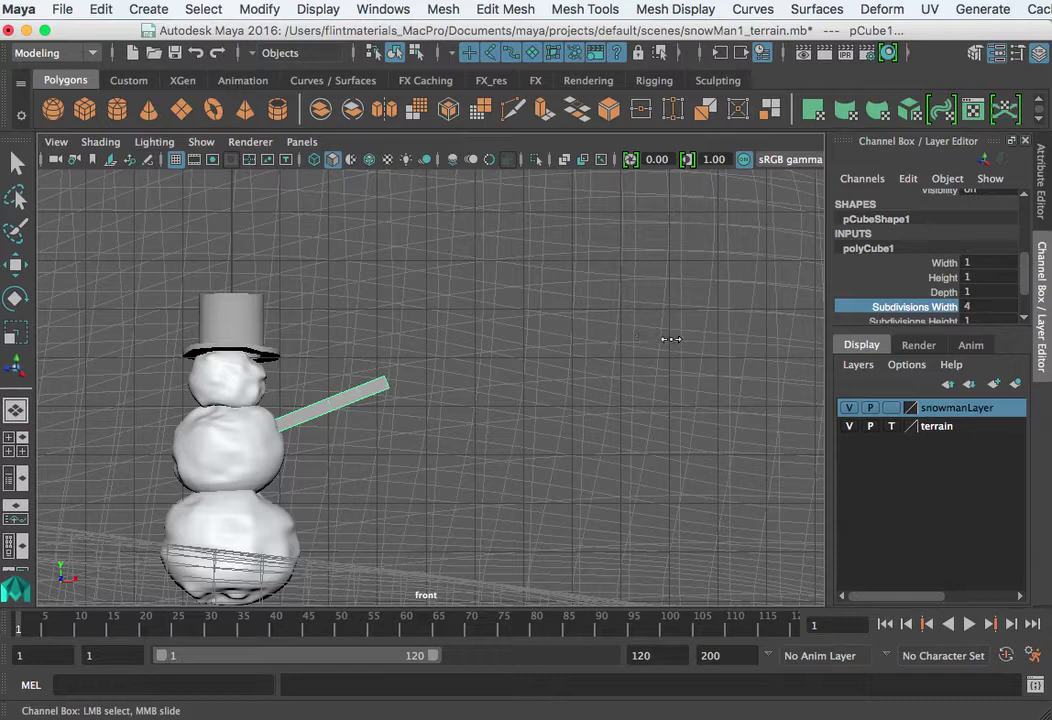
pyautogui.moveTo(352, 398); pyautogui.dragTo(587, 411, button='right')
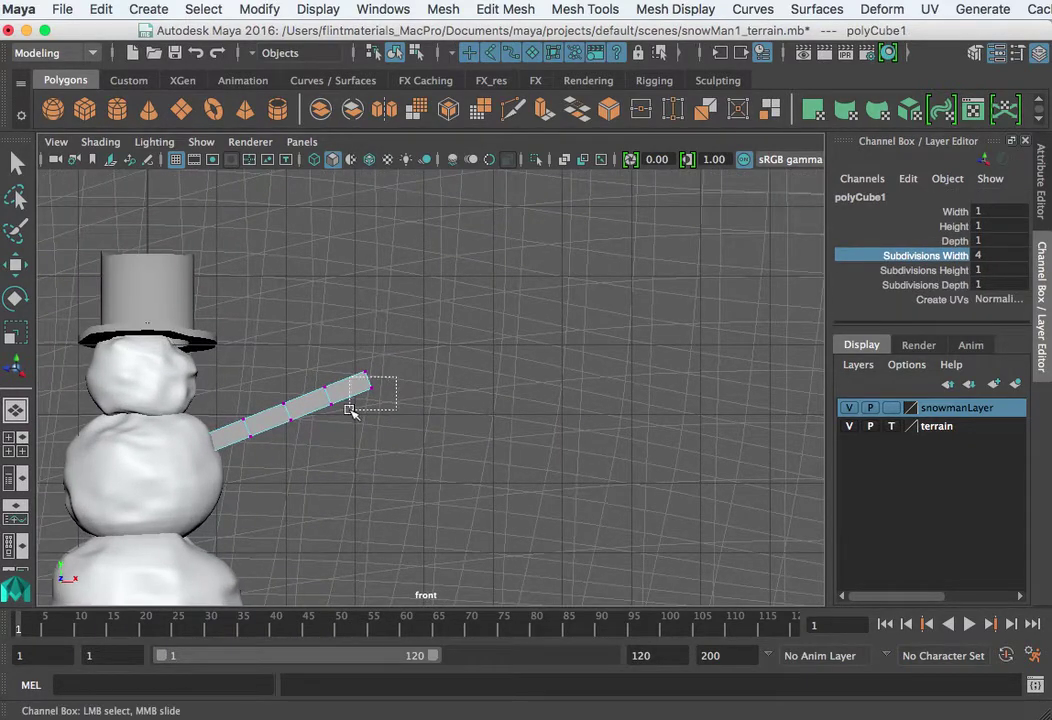
# Step: Scale down the two outer vertex rows of the arm and move them up and inward to bend it
pyautogui.moveTo(381, 406); pyautogui.dragTo(381, 406)
pyautogui.moveTo(406, 349); pyautogui.dragTo(310, 435)
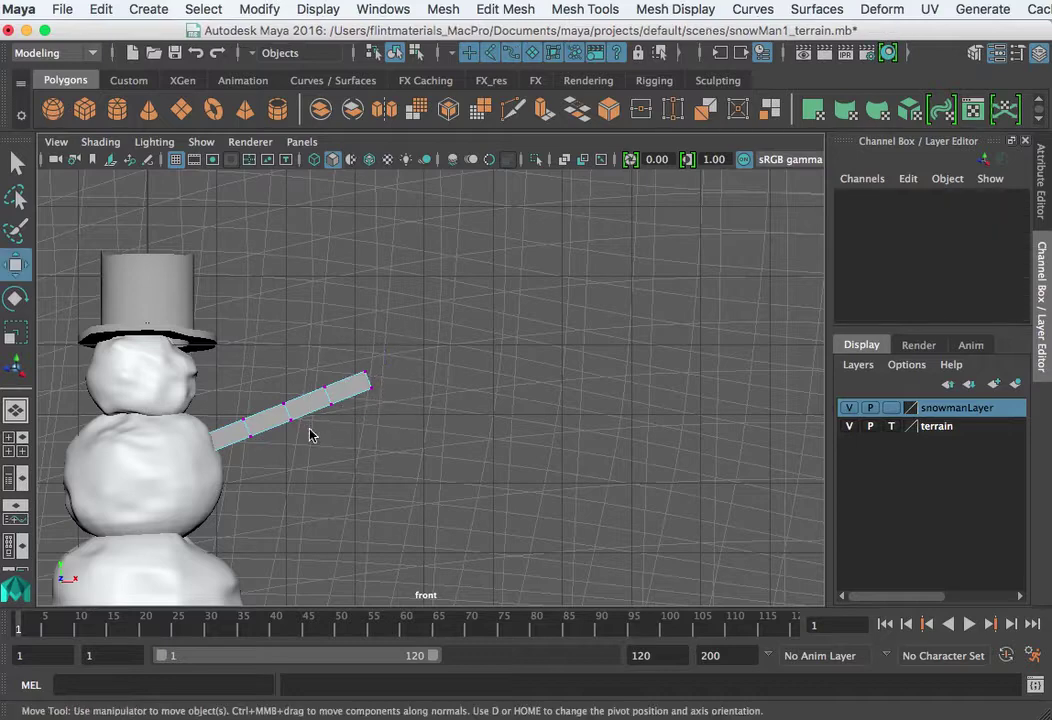
pyautogui.press('r')
pyautogui.moveTo(349, 388); pyautogui.dragTo(343, 395)
pyautogui.press('w')
pyautogui.press('e')
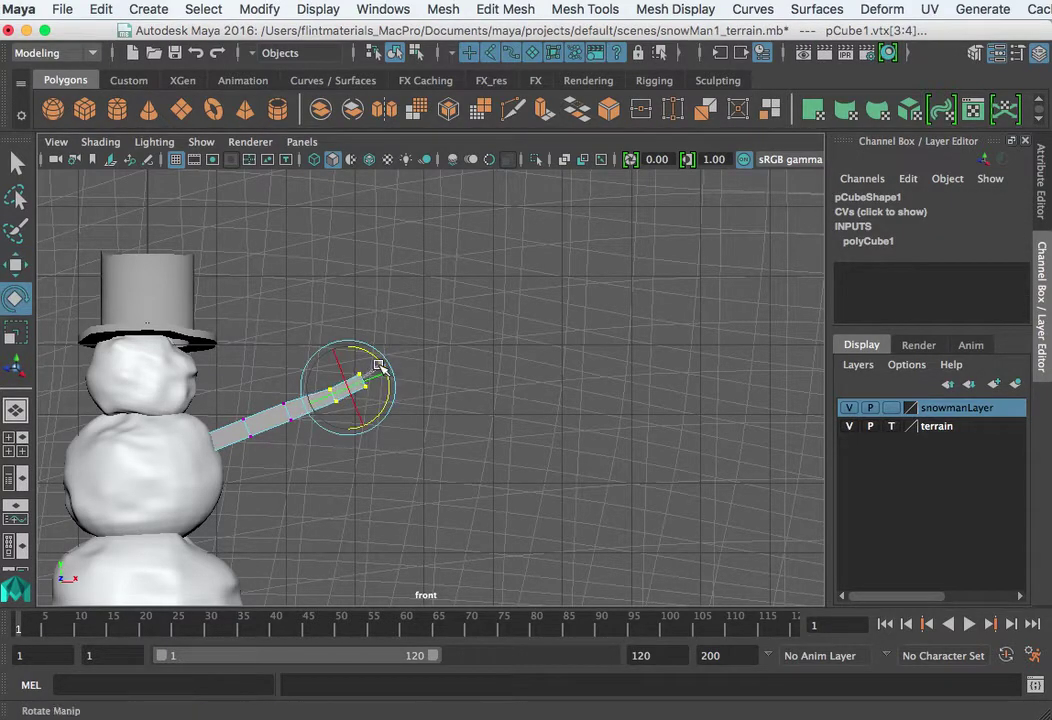
pyautogui.press('w')
pyautogui.moveTo(352, 357); pyautogui.dragTo(349, 346)
pyautogui.moveTo(392, 384); pyautogui.dragTo(374, 401)
# Step: Shift the arm's vertex row nearest the snowman to about X 1.595, Y 9.804, and scale it to about 0.855 in Y
pyautogui.click(242, 421)
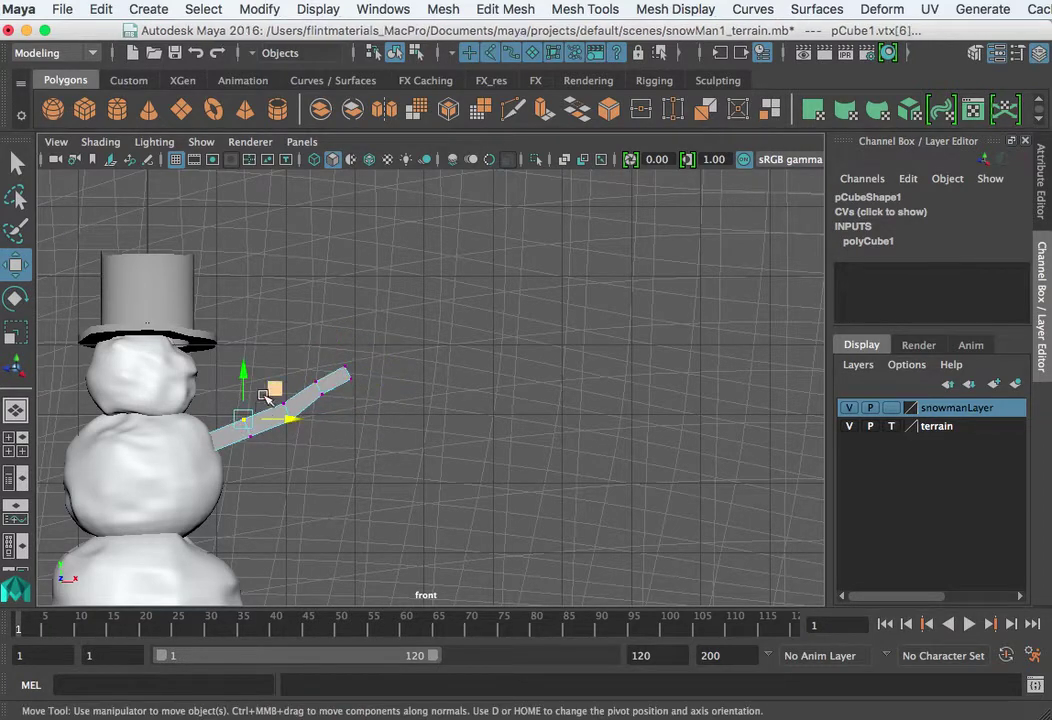
pyautogui.moveTo(274, 383); pyautogui.dragTo(255, 429)
pyautogui.press('super+z')
pyautogui.moveTo(263, 349); pyautogui.dragTo(225, 444)
pyautogui.moveTo(300, 428); pyautogui.dragTo(315, 432)
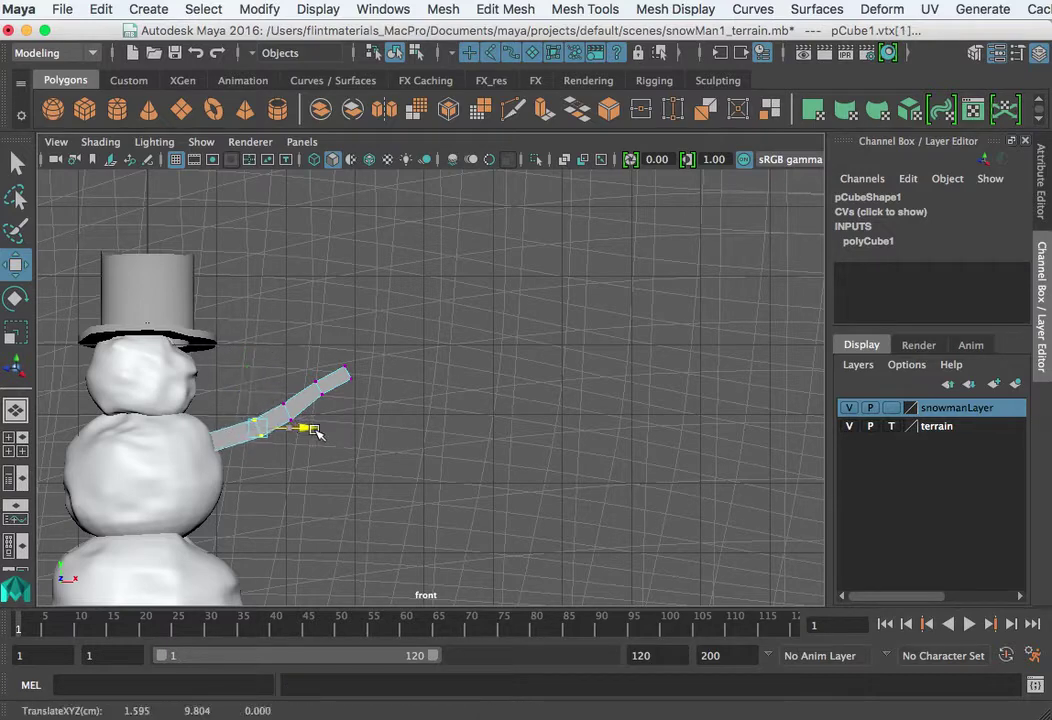
pyautogui.press('r')
pyautogui.moveTo(242, 389); pyautogui.dragTo(245, 395)
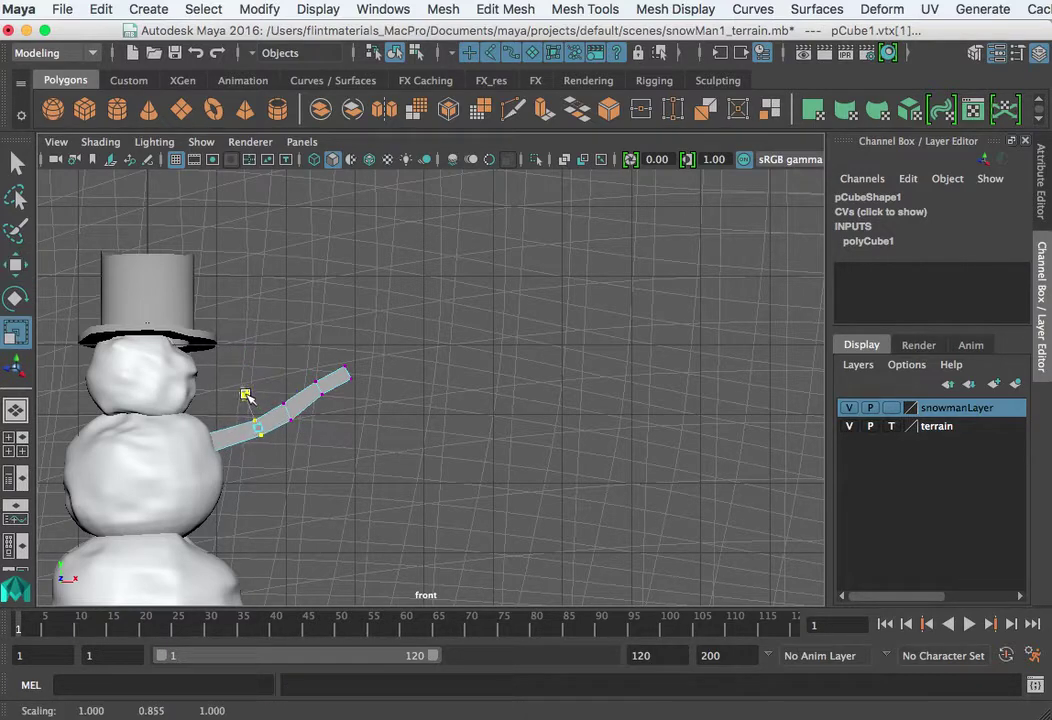
# Step: Narrow the arm's tip by scaling its end vertices
pyautogui.moveTo(378, 358); pyautogui.dragTo(334, 398)
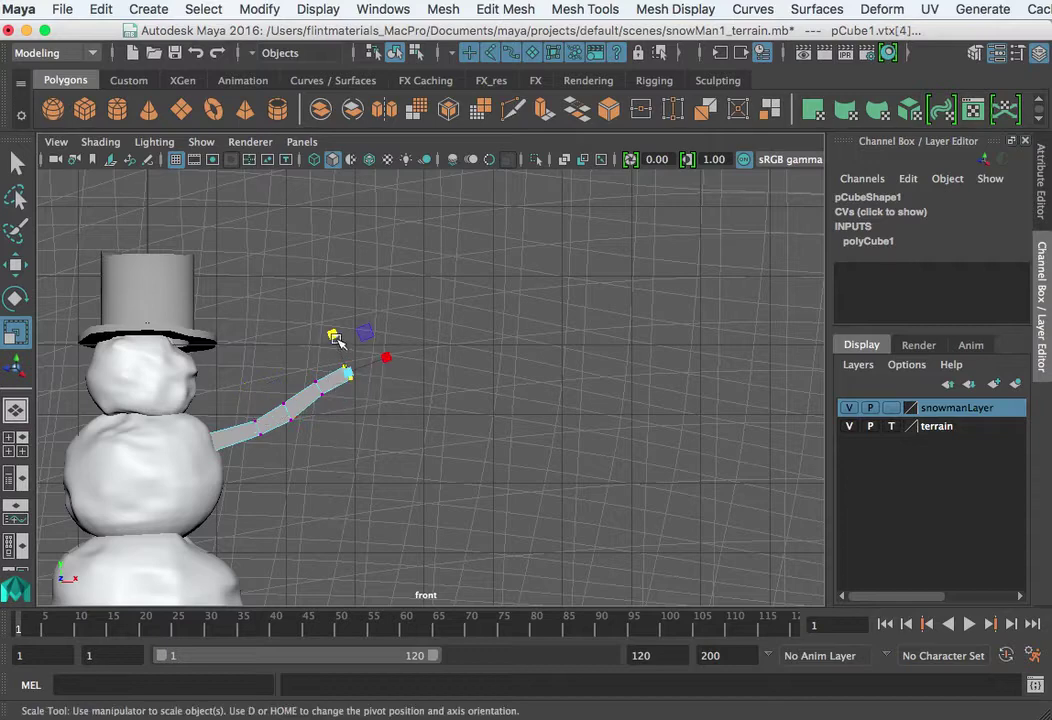
pyautogui.moveTo(338, 339); pyautogui.dragTo(337, 343)
pyautogui.click(437, 343)
# Step: Insert an edge loop in the arm's outermost section, just before the tip
pyautogui.keyDown('alt'); pyautogui.moveTo(340, 387); pyautogui.dragTo(474, 413, button='right'); pyautogui.keyUp('alt')
pyautogui.keyDown('alt'); pyautogui.moveTo(293, 393); pyautogui.dragTo(372, 440, button='middle'); pyautogui.keyUp('alt')
pyautogui.click(557, 9)
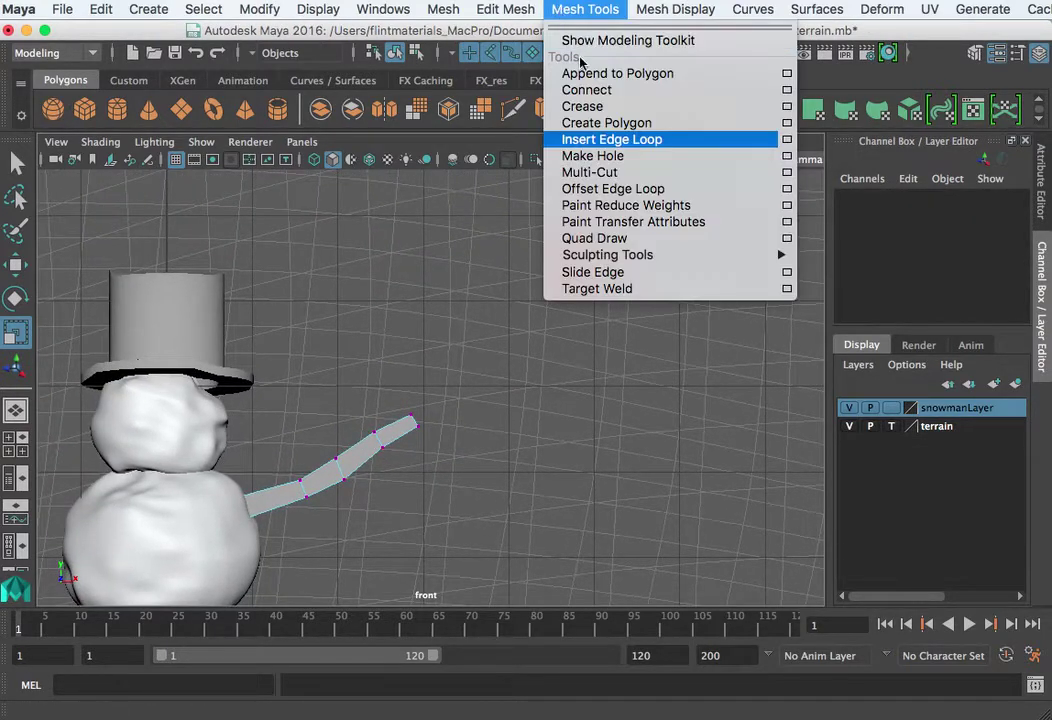
pyautogui.click(600, 141)
pyautogui.click(395, 428)
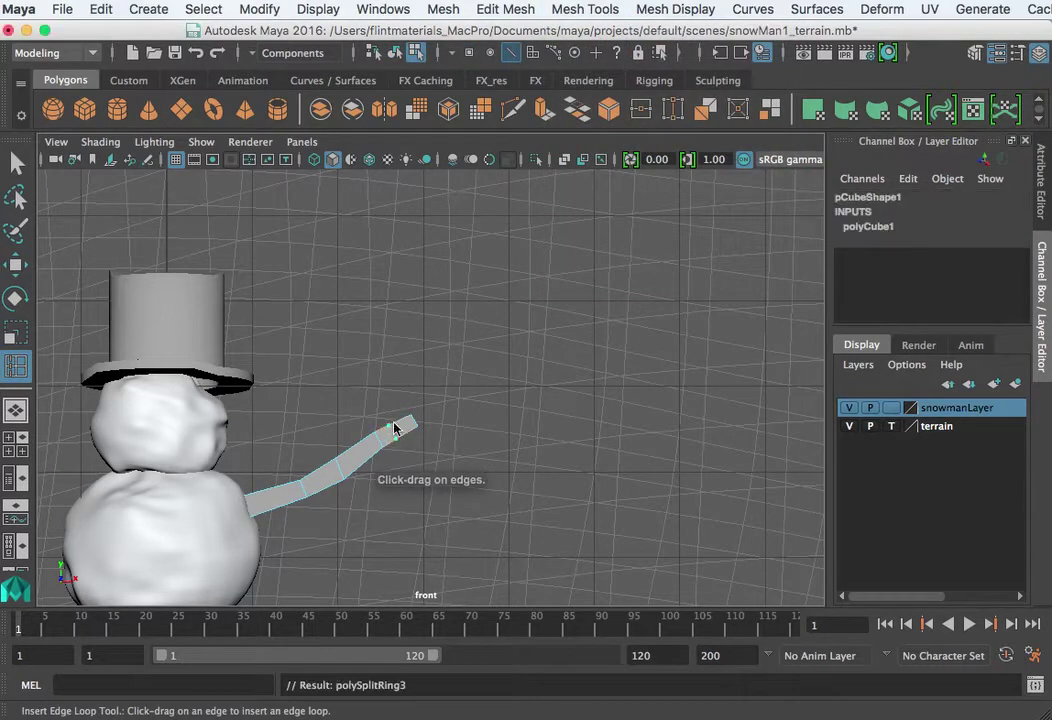
pyautogui.click(16, 163)
# Step: Extrude the small top face near the arm's tip upward into a tapered twig
pyautogui.scroll(1, 434, 440)
pyautogui.scroll(1, 434, 440)
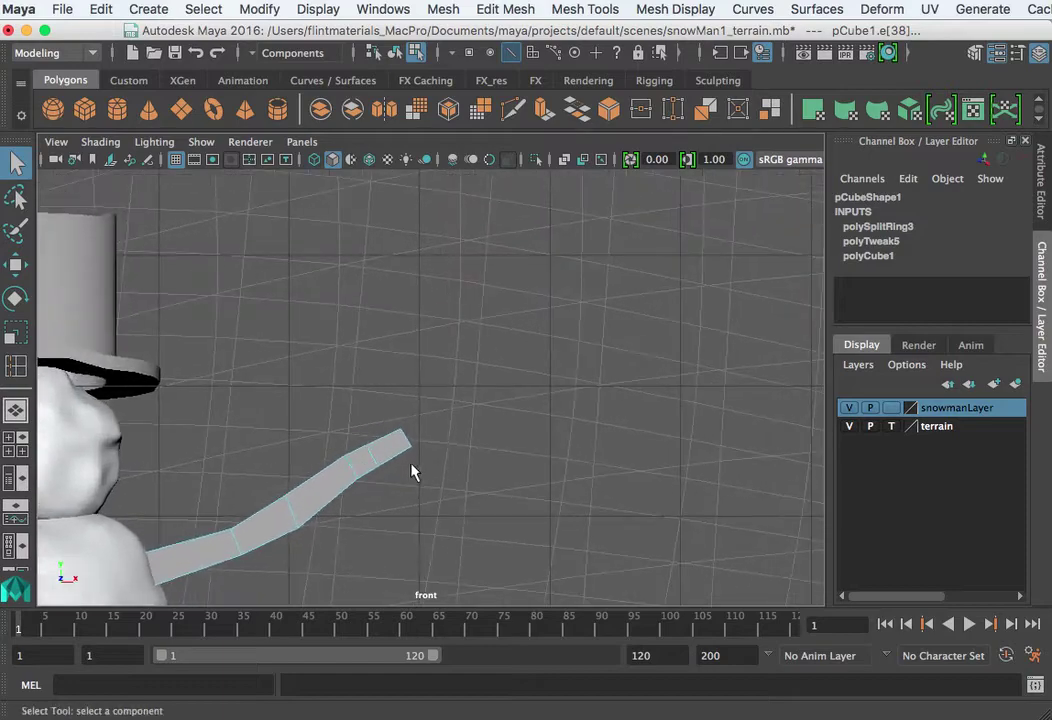
pyautogui.keyDown('alt'); pyautogui.moveTo(411, 470); pyautogui.dragTo(409, 535); pyautogui.keyUp('alt')
pyautogui.press('space')
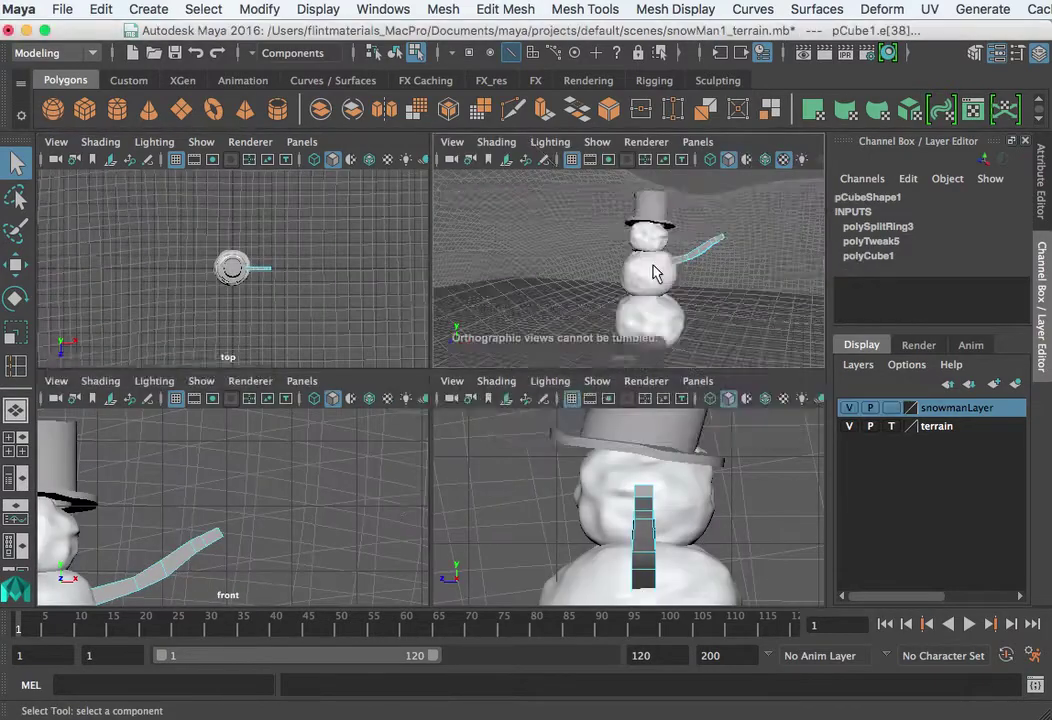
pyautogui.press('space')
pyautogui.keyDown('alt'); pyautogui.moveTo(582, 322); pyautogui.dragTo(589, 400); pyautogui.keyUp('alt')
pyautogui.keyDown('alt'); pyautogui.moveTo(589, 400); pyautogui.dragTo(765, 426, button='right'); pyautogui.keyUp('alt')
pyautogui.keyDown('alt'); pyautogui.moveTo(765, 385); pyautogui.dragTo(480, 428, button='middle'); pyautogui.keyUp('alt')
pyautogui.keyDown('alt'); pyautogui.moveTo(480, 428); pyautogui.dragTo(470, 465, button='right'); pyautogui.keyUp('alt')
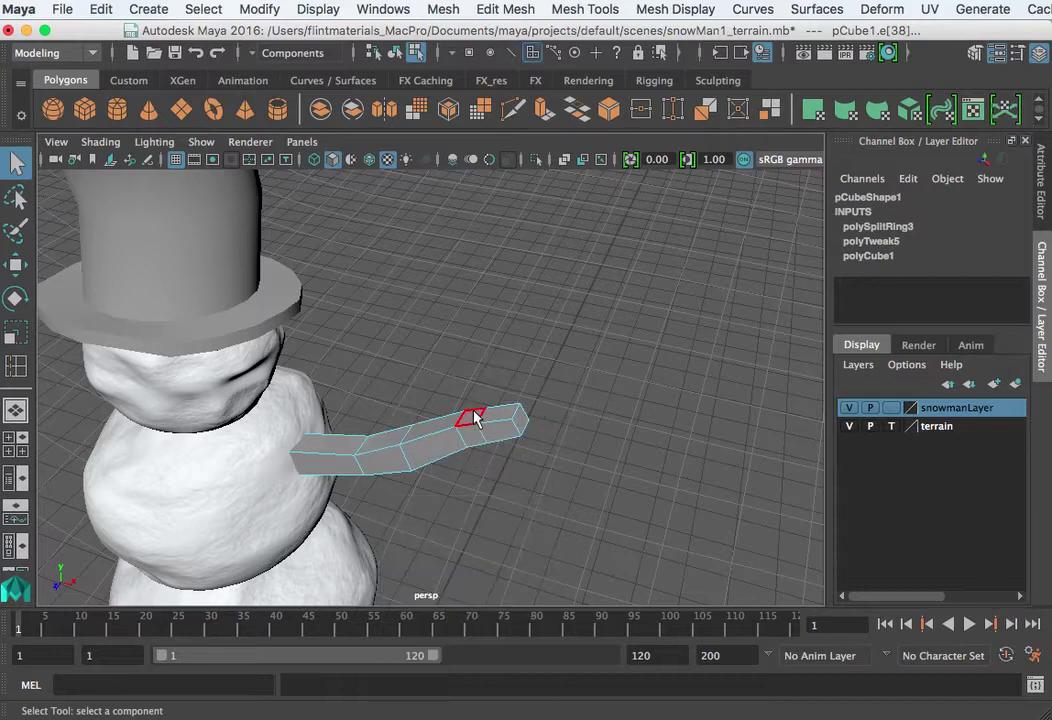
pyautogui.click(468, 418)
pyautogui.click(545, 113)
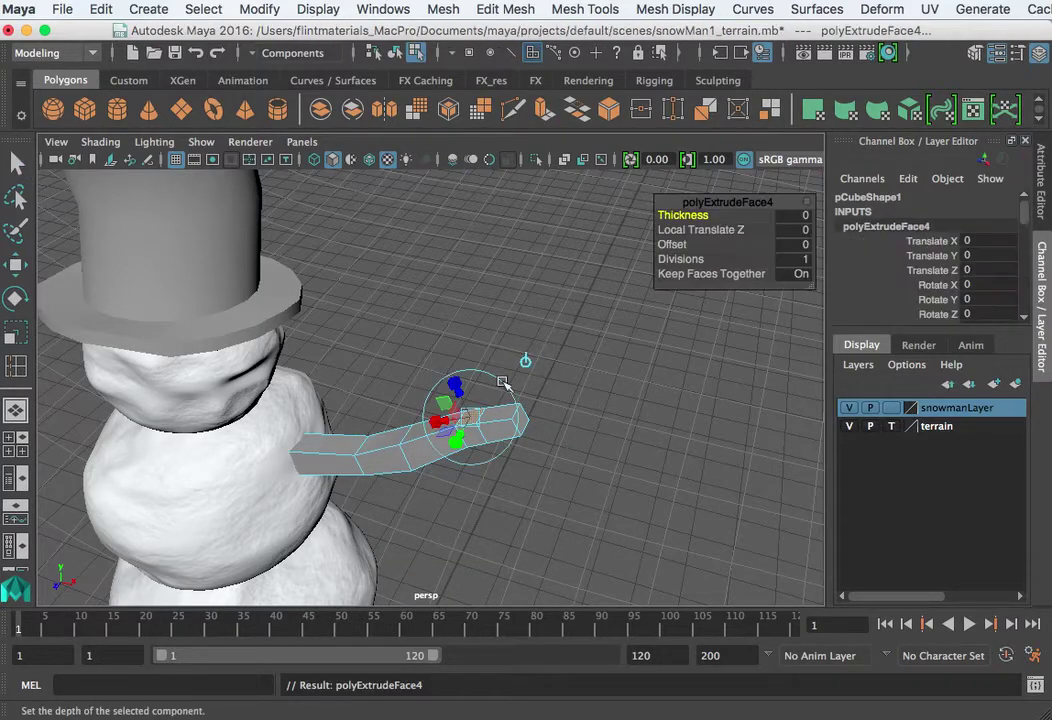
pyautogui.moveTo(446, 400); pyautogui.dragTo(535, 343)
pyautogui.moveTo(517, 285); pyautogui.dragTo(519, 289)
pyautogui.moveTo(551, 336); pyautogui.dragTo(485, 378)
# Step: Extrude the arm's end face outward by about 0.37 in X to lengthen the tip
pyautogui.click(476, 310)
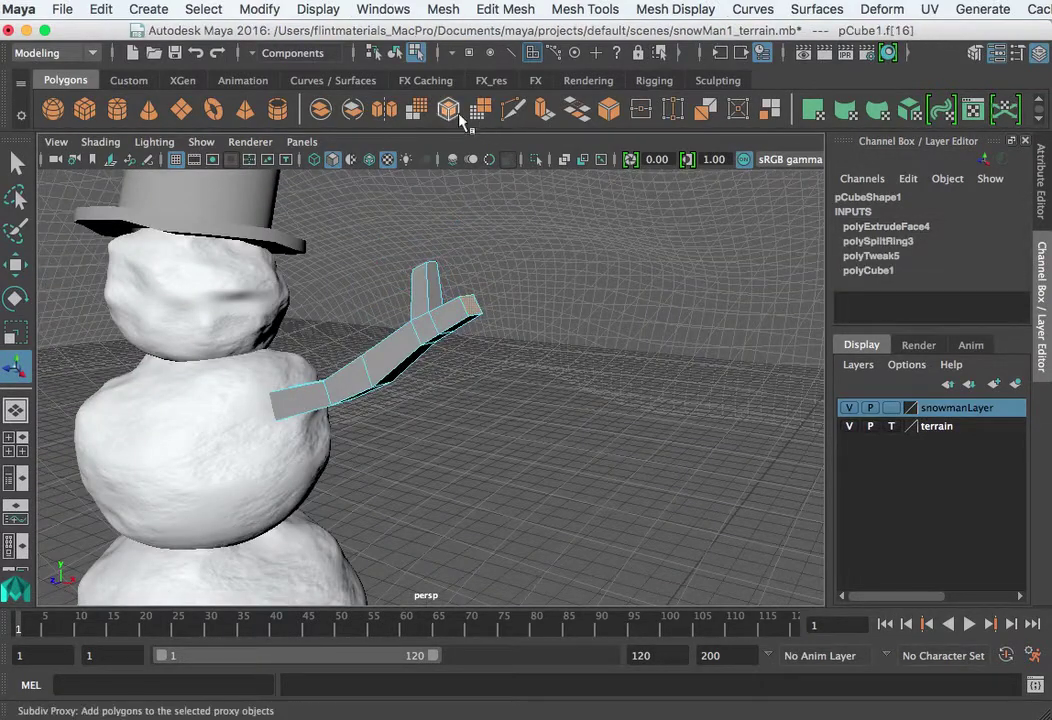
pyautogui.click(541, 111)
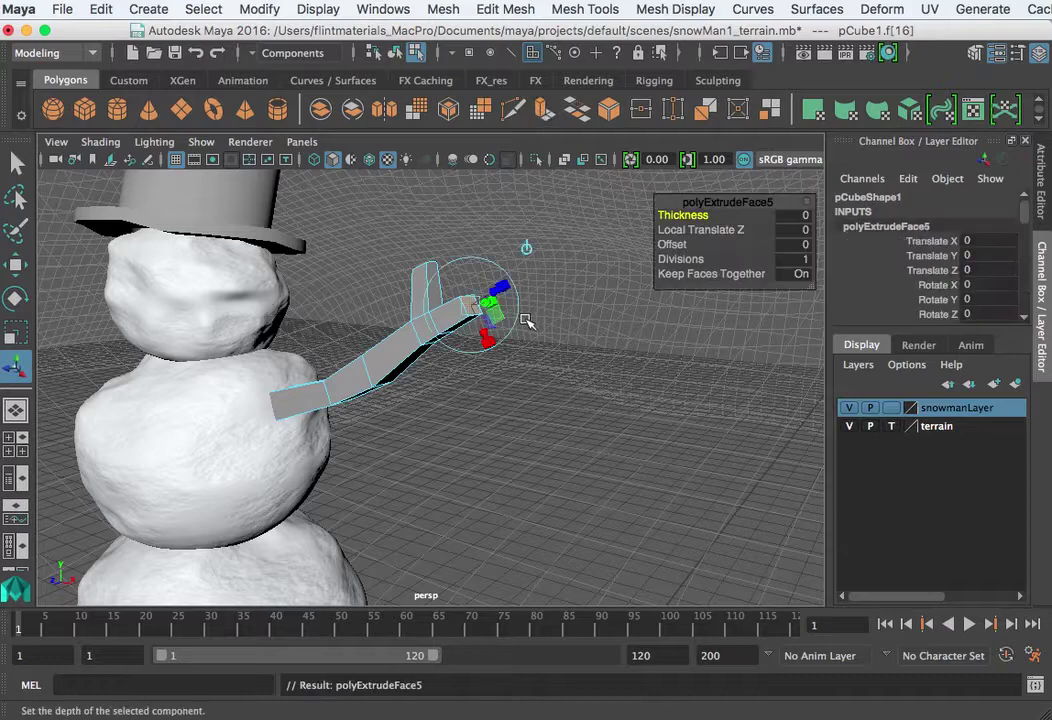
pyautogui.moveTo(497, 306); pyautogui.dragTo(527, 340)
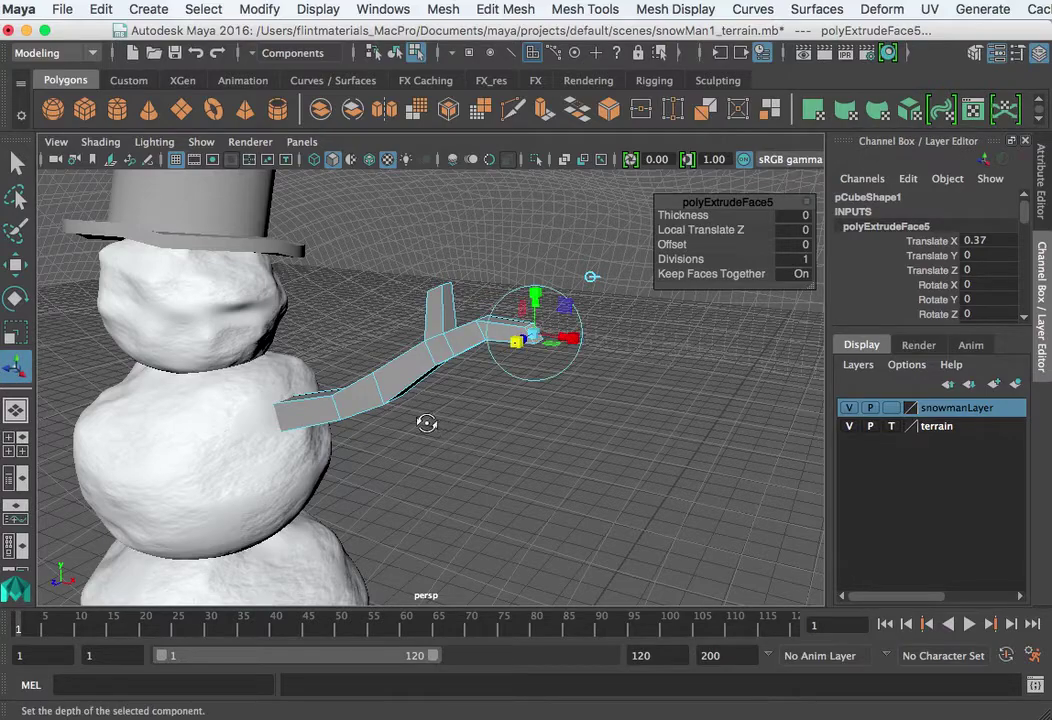
pyautogui.keyDown('alt'); pyautogui.moveTo(425, 422); pyautogui.dragTo(495, 392); pyautogui.keyUp('alt')
# Step: Scale the whole arm to about 1.859 by 0.198 by 0.195 and rotate it to about -96.792° around X
pyautogui.rightClick(488, 354)
pyautogui.click(556, 326)
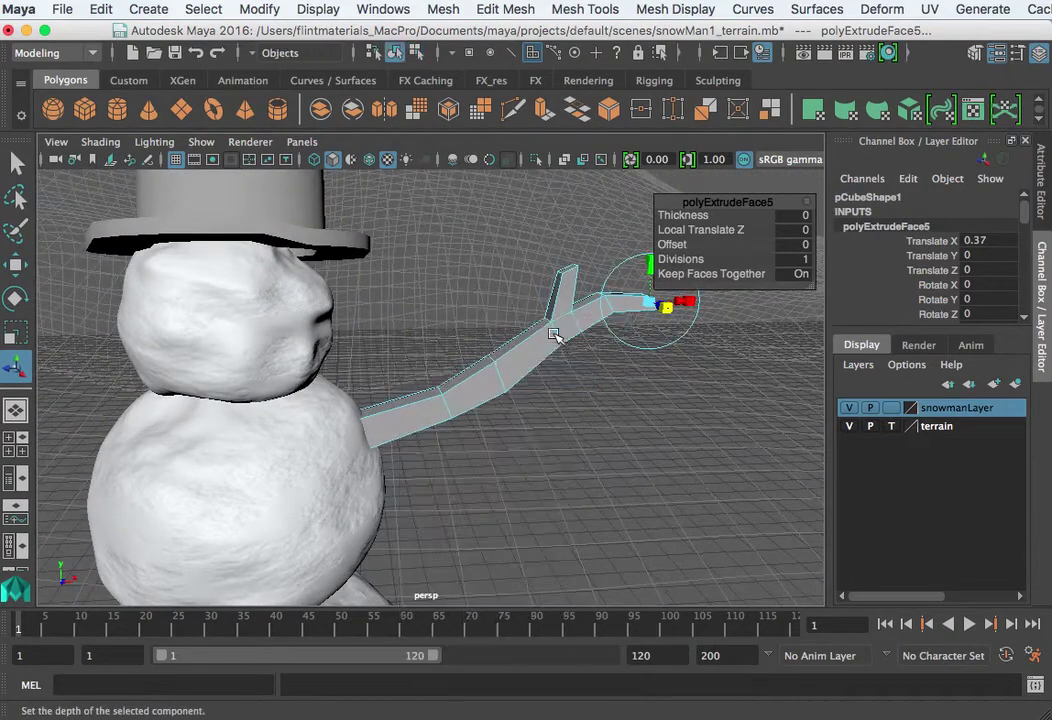
pyautogui.keyDown('alt'); pyautogui.moveTo(556, 326); pyautogui.dragTo(352, 432); pyautogui.keyUp('alt')
pyautogui.click(549, 437)
pyautogui.click(445, 395)
pyautogui.press('r')
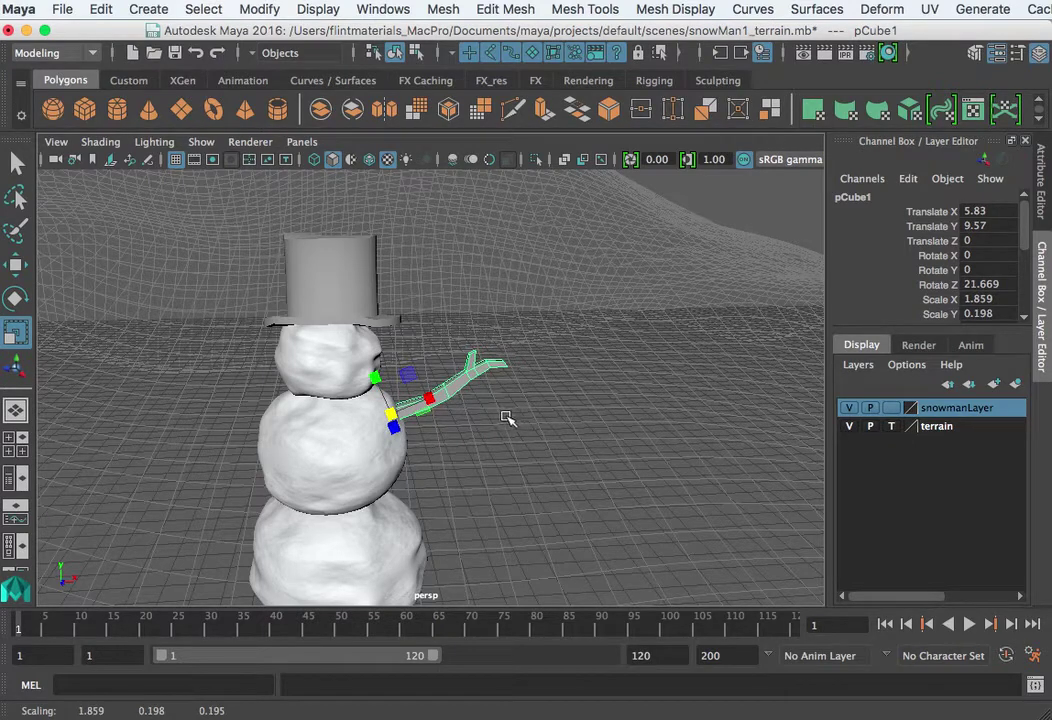
pyautogui.press('e')
pyautogui.moveTo(384, 372); pyautogui.dragTo(388, 400)
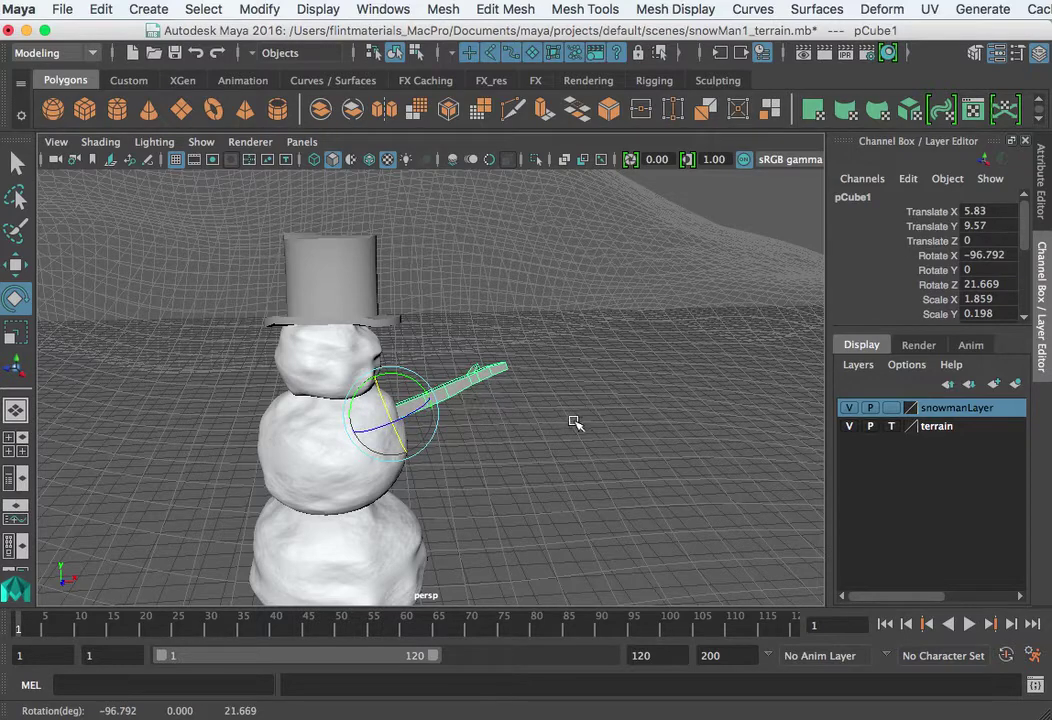
# Step: Duplicate the arm and move the copy partway along the original, at about X 6.712, Y 9.95
pyautogui.hotkey('ctrl', 'd')
pyautogui.press('w')
pyautogui.moveTo(468, 411); pyautogui.dragTo(473, 338)
pyautogui.moveTo(511, 381); pyautogui.dragTo(492, 382)
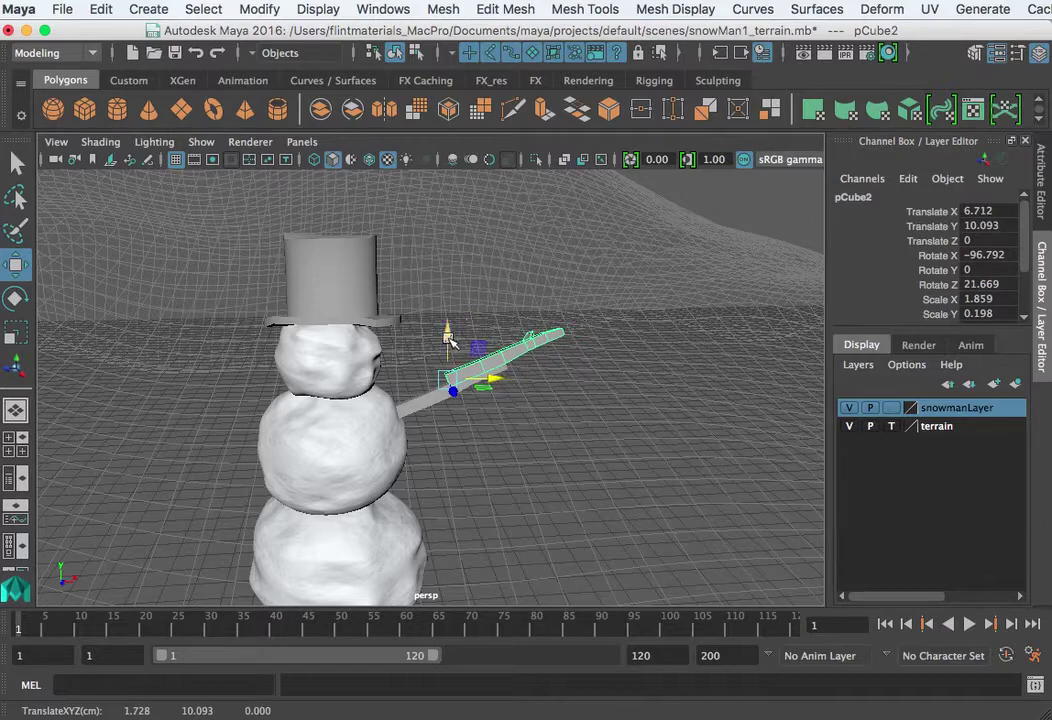
pyautogui.moveTo(448, 338); pyautogui.dragTo(449, 352)
# Step: Rotate the copy upright to about 17.45, -4.629, 60.169°, scale it to about 1.53 in X, and seat it on the arm at about X 6.973
pyautogui.press('e')
pyautogui.moveTo(495, 387); pyautogui.dragTo(455, 363)
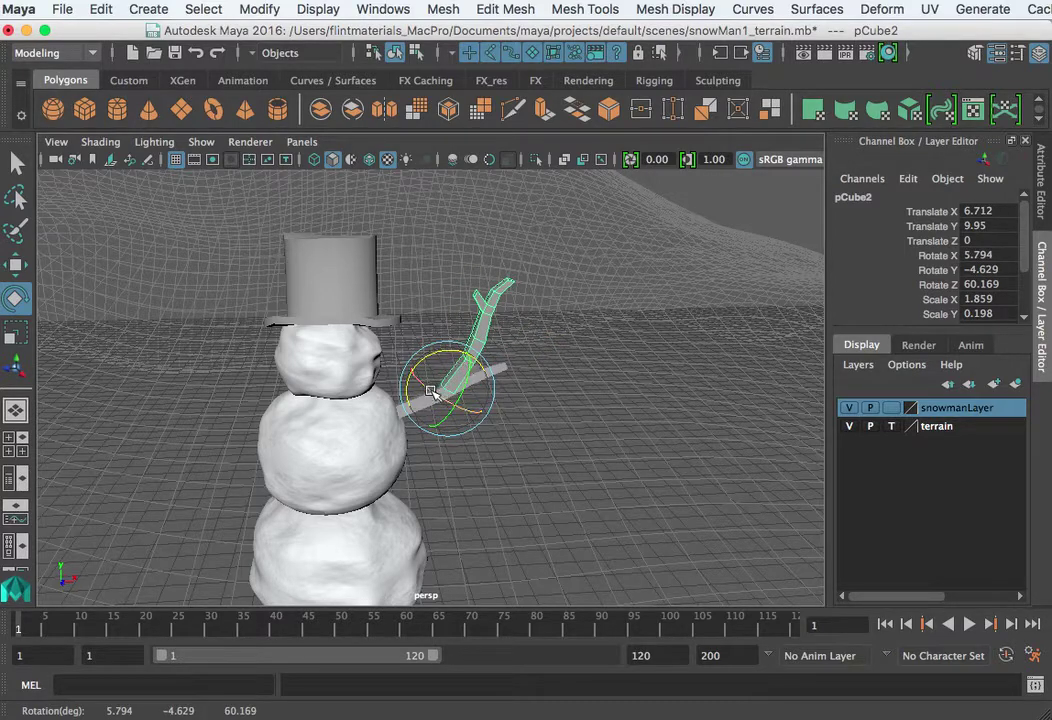
pyautogui.moveTo(465, 370); pyautogui.dragTo(448, 351)
pyautogui.press('w')
pyautogui.click(587, 382)
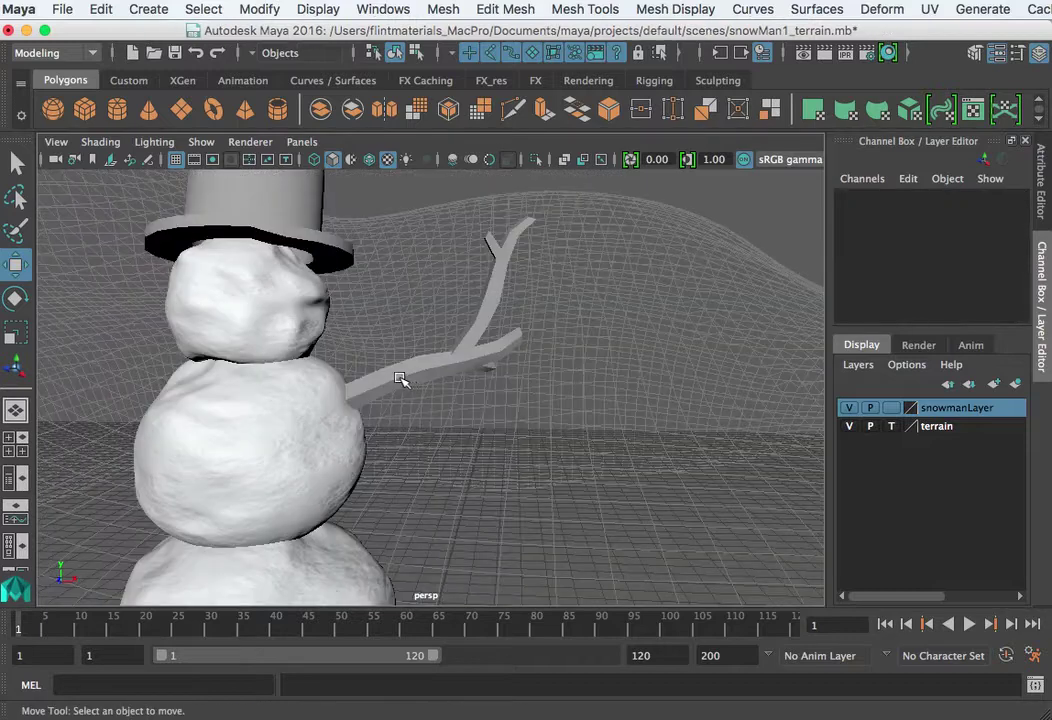
# Step: Parent the upright branch to the arm, and parent the arm to the middle snowball
pyautogui.click(493, 297)
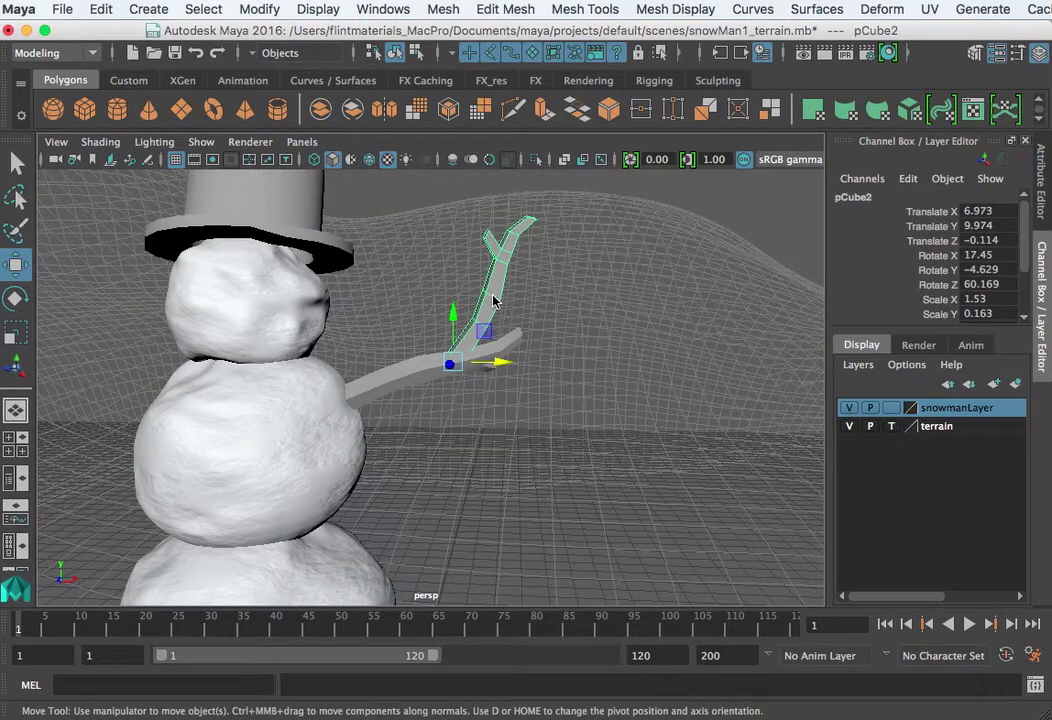
pyautogui.keyDown('shift'); pyautogui.click(390, 374); pyautogui.keyUp('shift')
pyautogui.press('p')
pyautogui.click(405, 398)
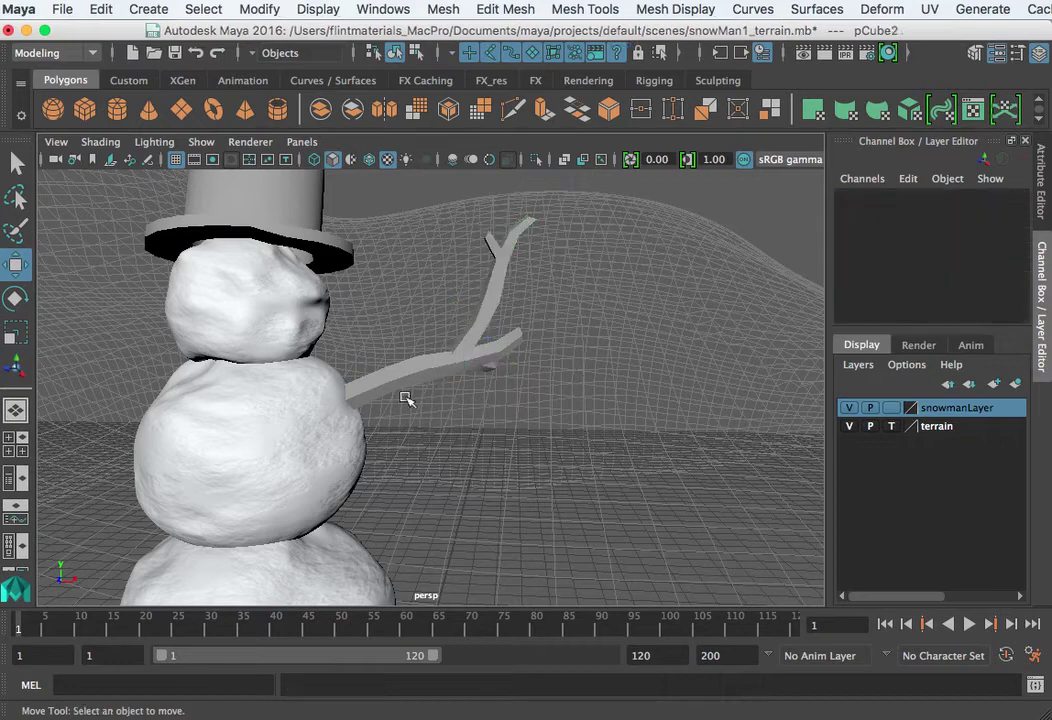
pyautogui.click(404, 372)
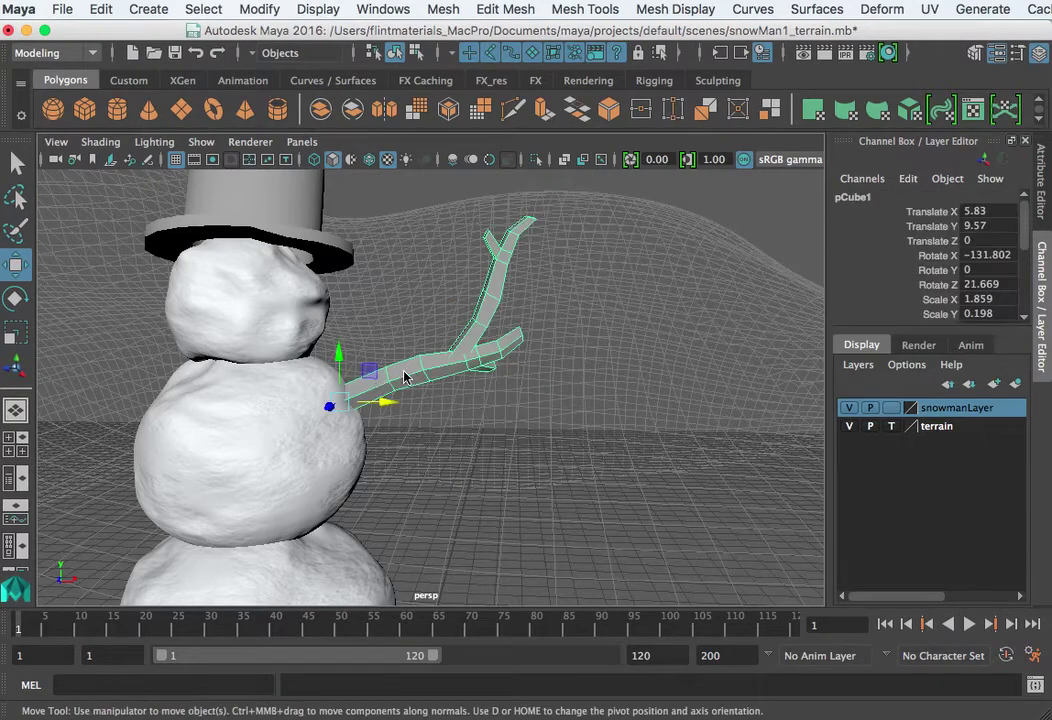
pyautogui.click(285, 429)
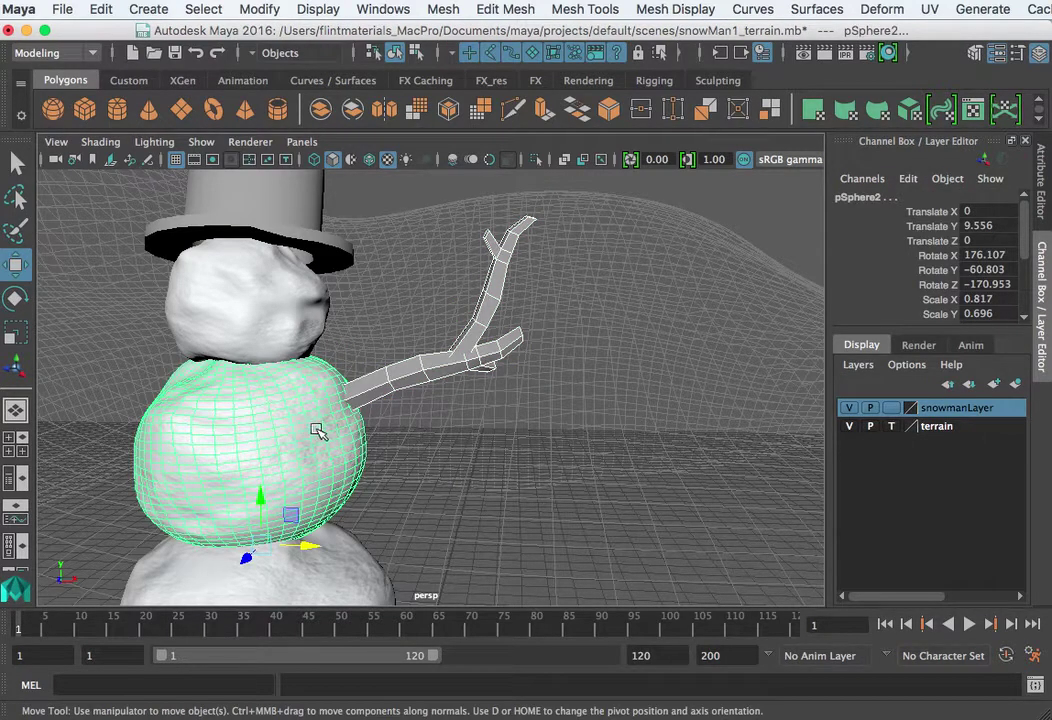
pyautogui.press('p')
# Step: Parent the top hat to the head snowball, and parent the head to the middle snowball
pyautogui.click(306, 197)
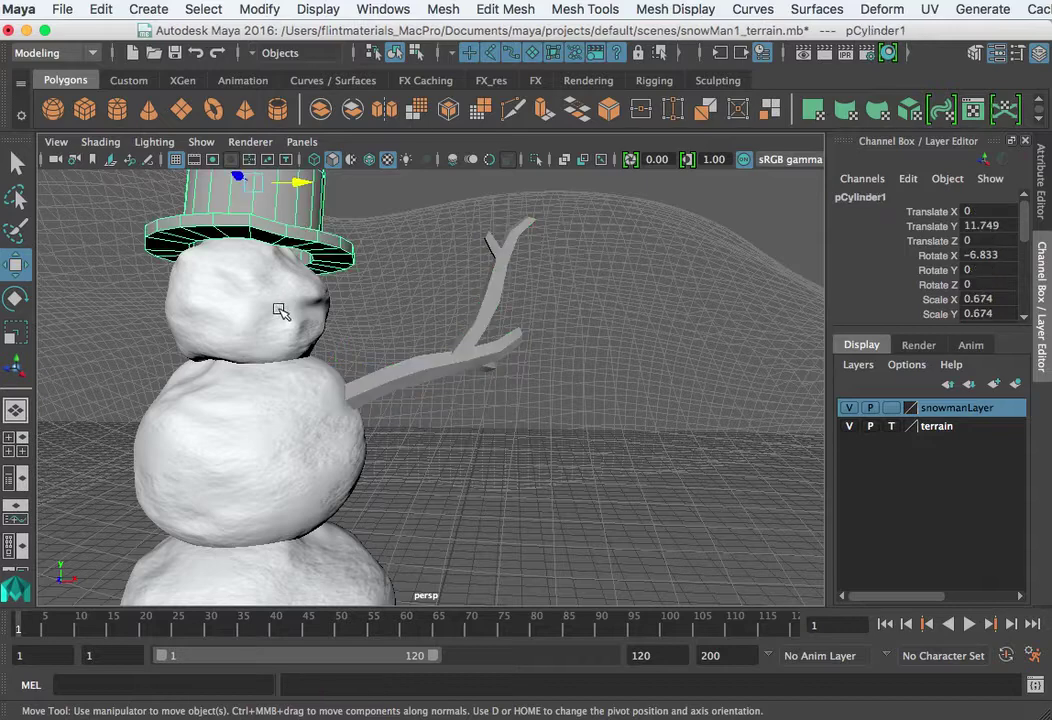
pyautogui.click(282, 313)
pyautogui.press('p')
pyautogui.click(294, 305)
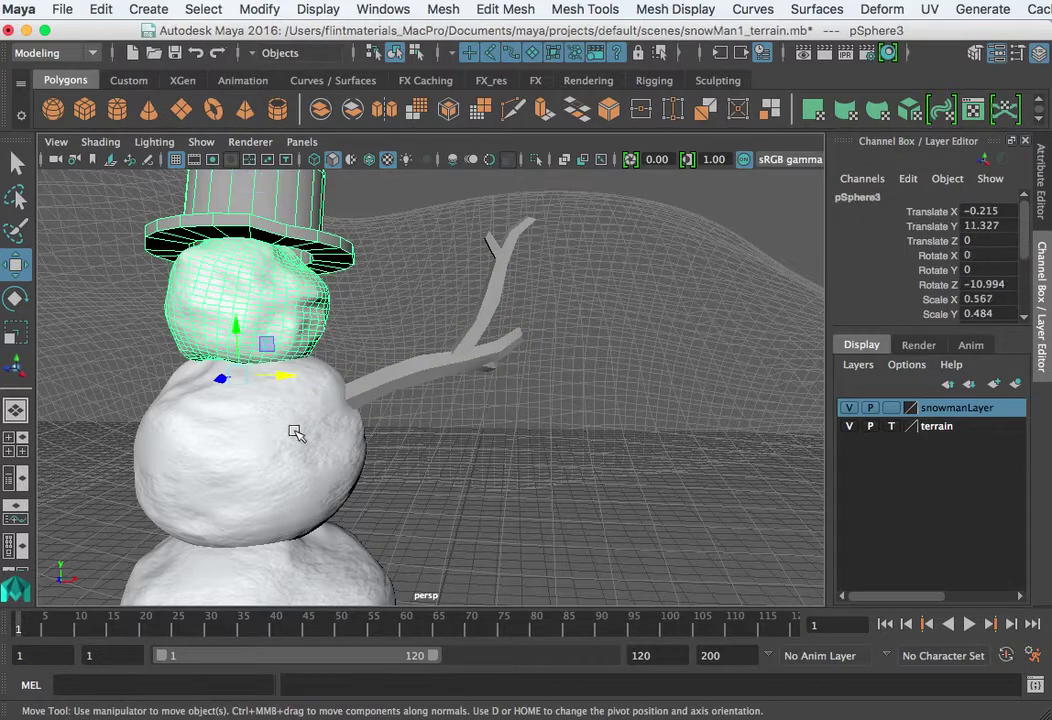
pyautogui.click(278, 464)
pyautogui.press('z')
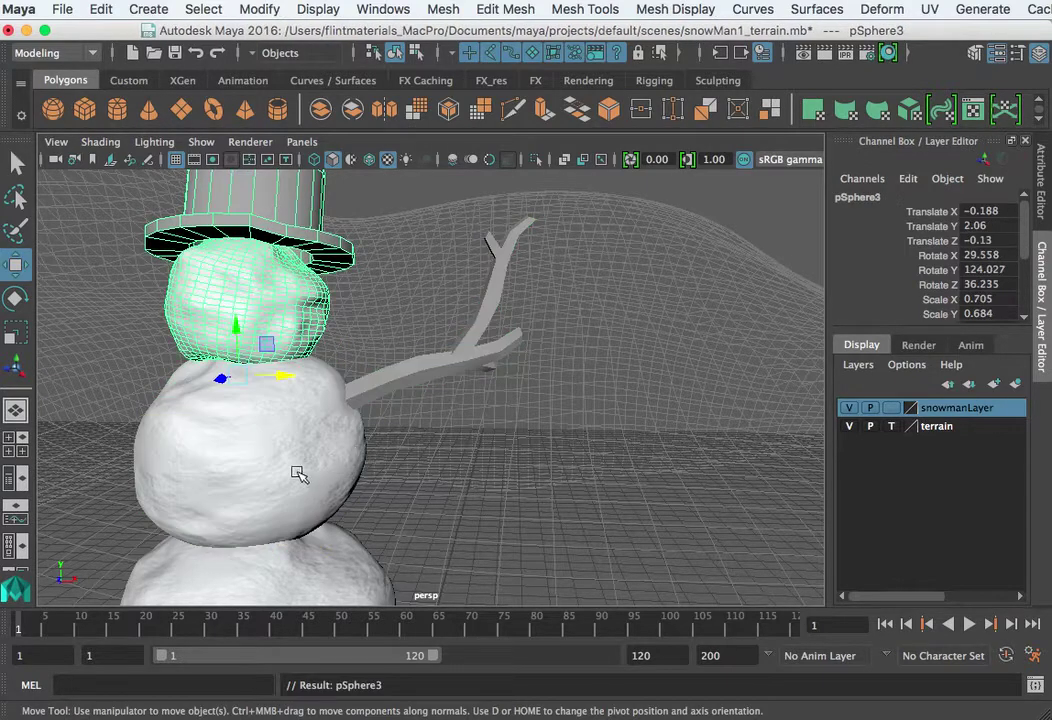
# Step: Parent the middle snowball to the bottom snowball
pyautogui.click(357, 471)
pyautogui.keyDown('alt'); pyautogui.moveTo(357, 471); pyautogui.dragTo(432, 459); pyautogui.keyUp('alt')
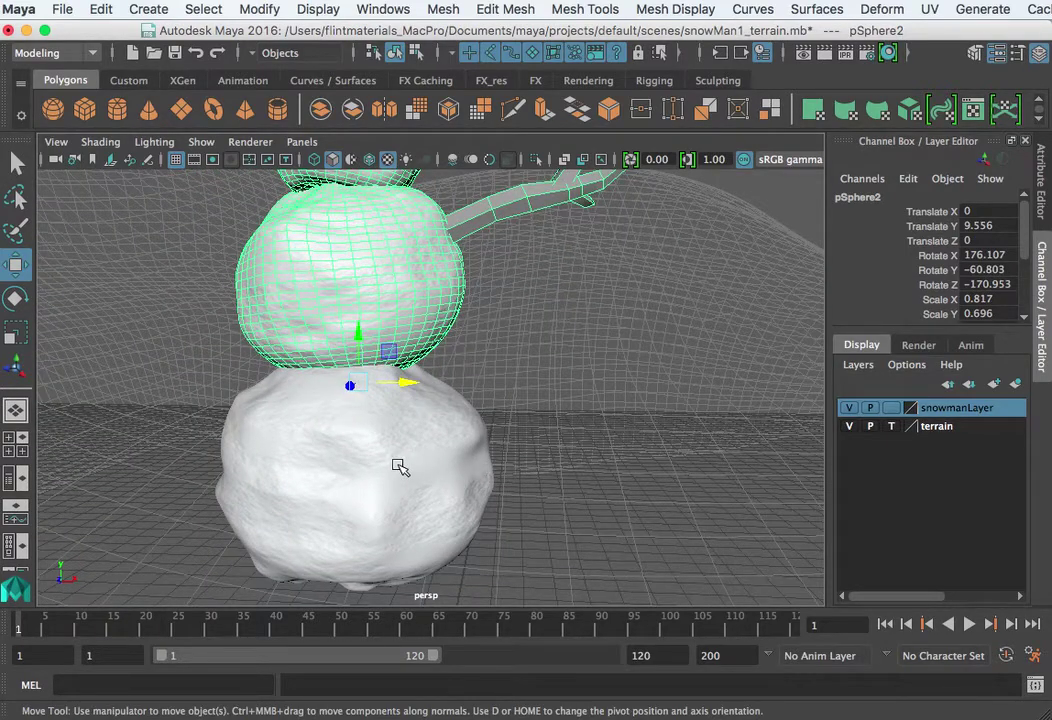
pyautogui.keyDown('shift'); pyautogui.click(399, 466); pyautogui.keyUp('shift')
pyautogui.press('p')
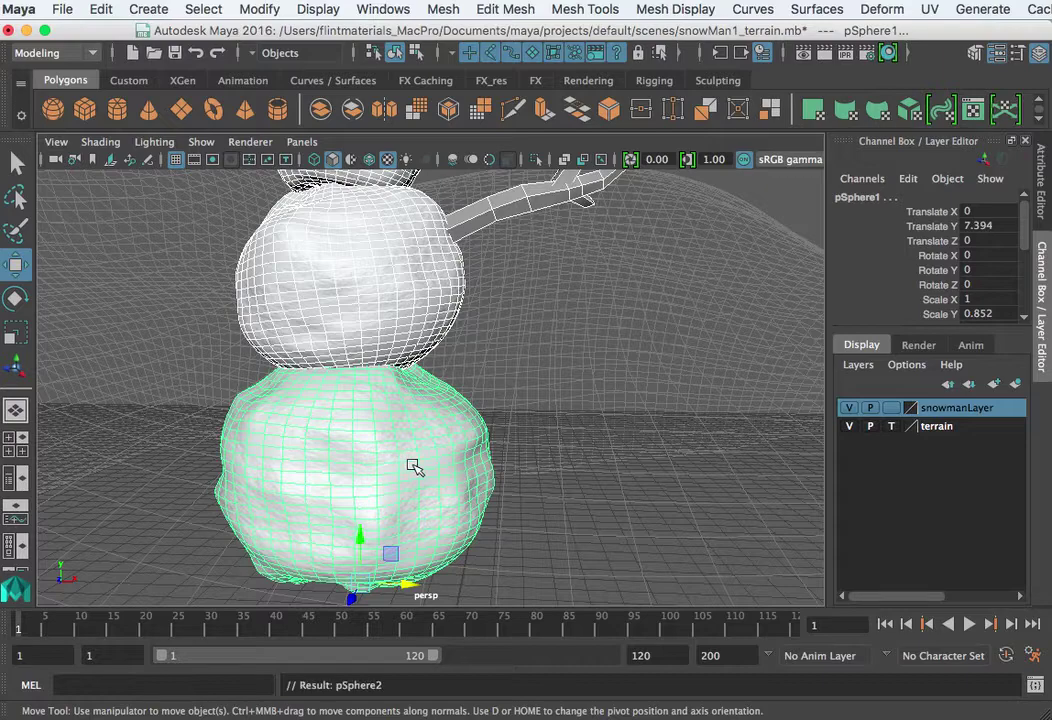
# Step: Duplicate the complete arm together with its attached branch
pyautogui.scroll(-5, 444, 418)
pyautogui.click(455, 300)
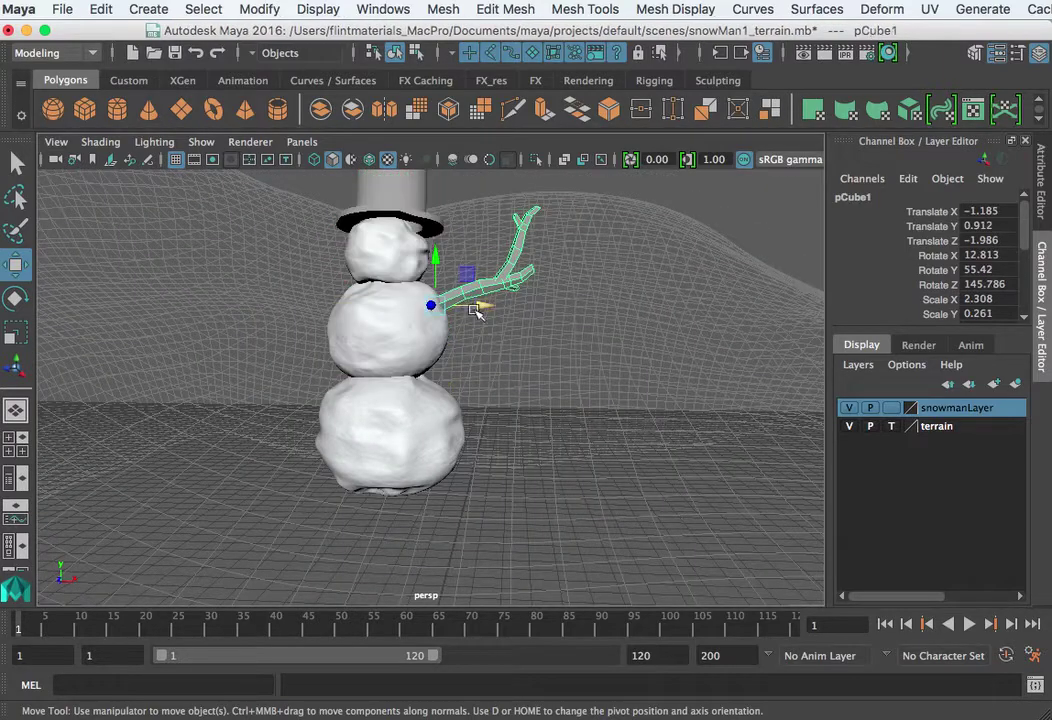
pyautogui.hotkey('ctrl', 'd')
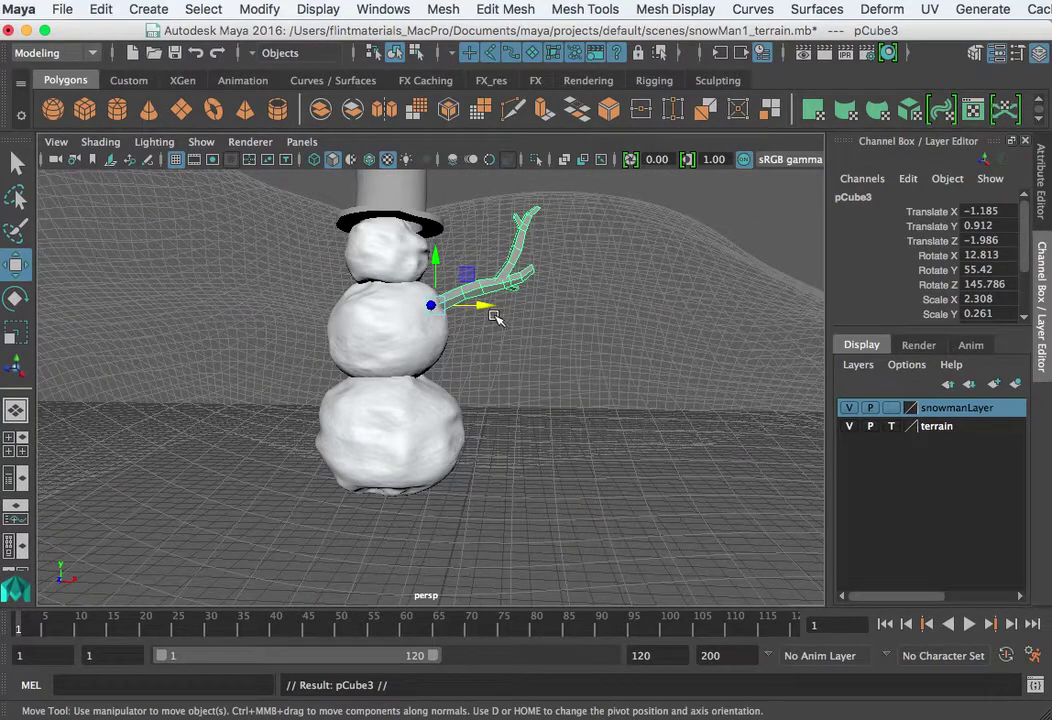
# Step: Move the duplicated arm to the opposite side of the middle snowball and freeze its transformations
pyautogui.moveTo(487, 308); pyautogui.dragTo(520, 420)
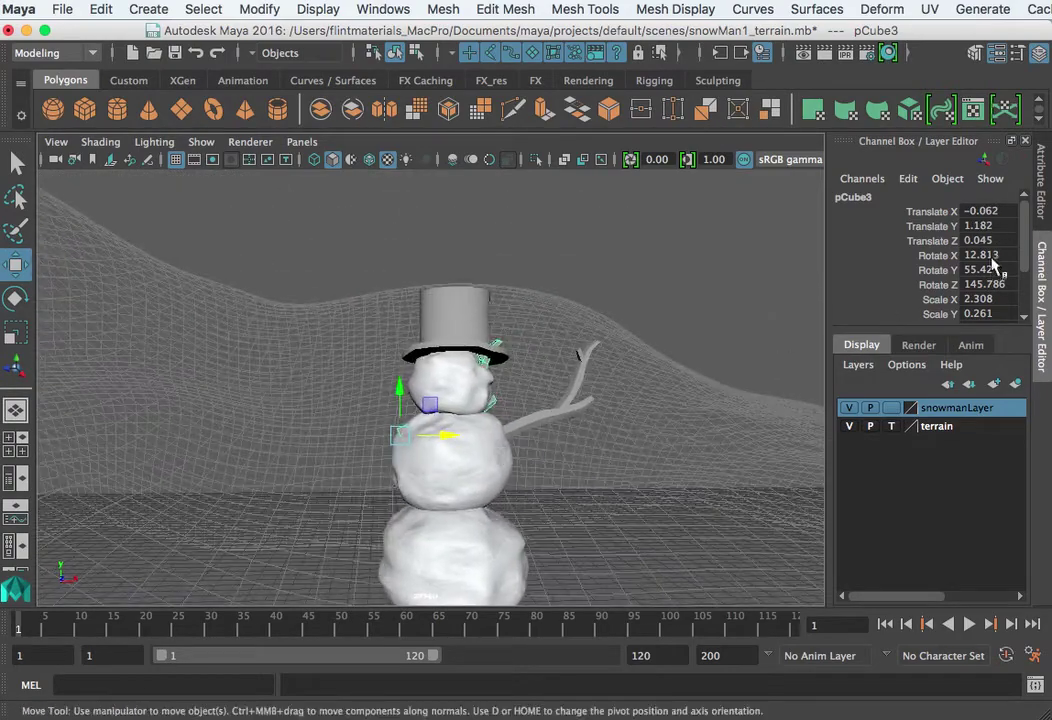
pyautogui.click(148, 9)
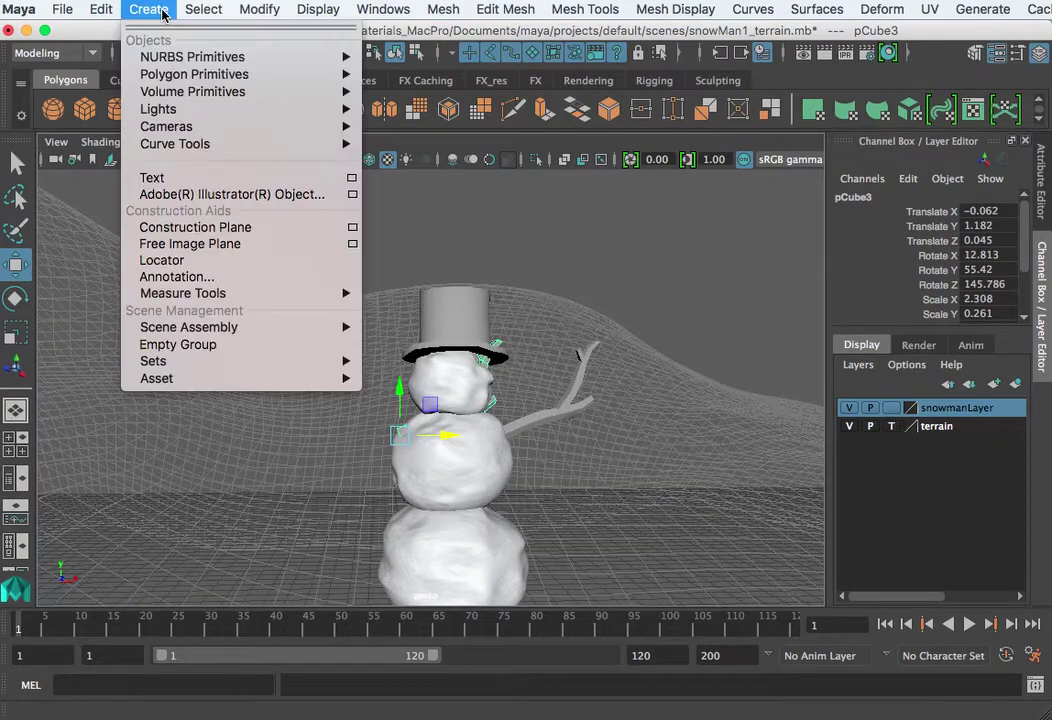
pyautogui.moveTo(203, 9)
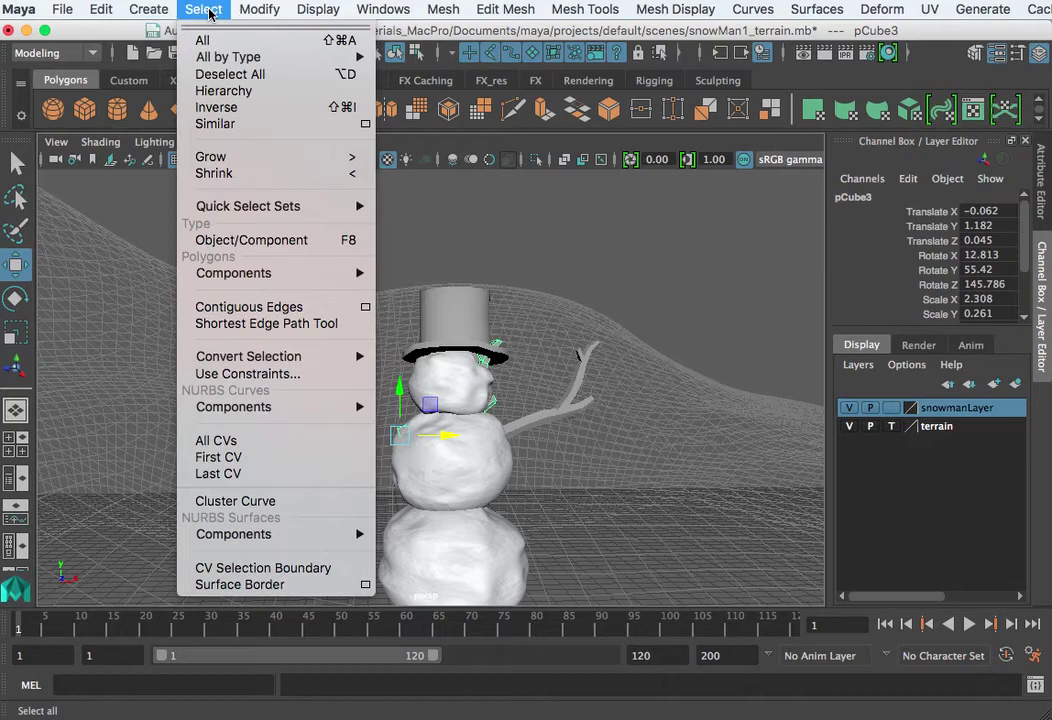
pyautogui.moveTo(253, 12)
pyautogui.click(305, 90)
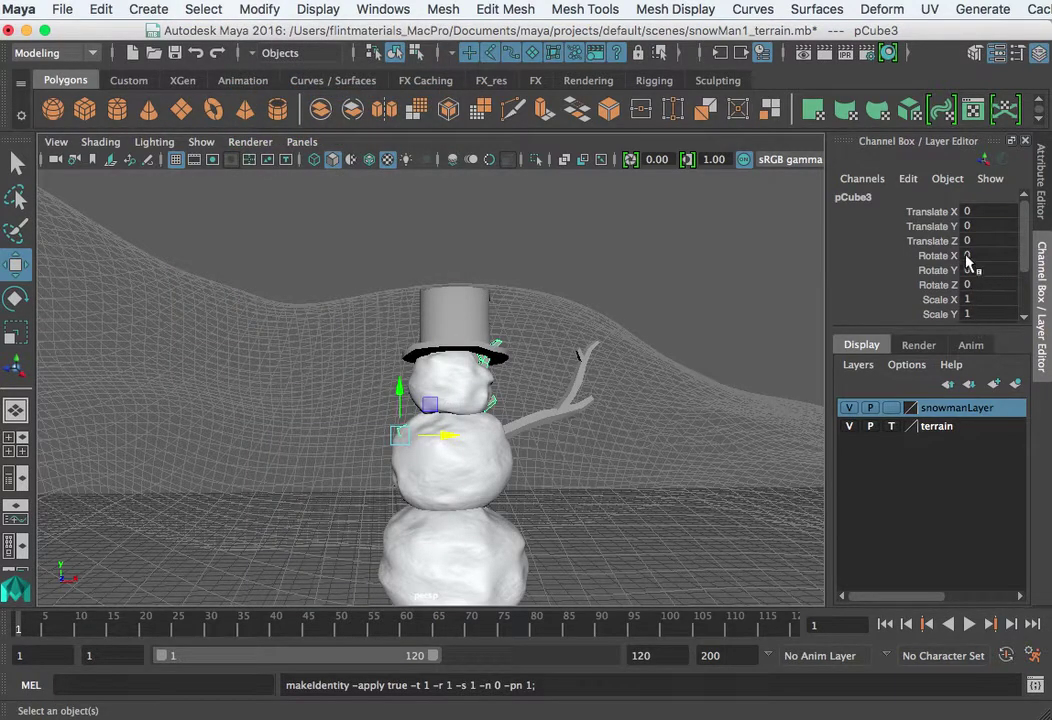
# Step: Rotate the duplicated arm to about X 25.5, Y -187.5 and Z -4.5 so it points outward and upward, opposite the original arm
pyautogui.moveTo(455, 435); pyautogui.dragTo(441, 435)
pyautogui.press('z')
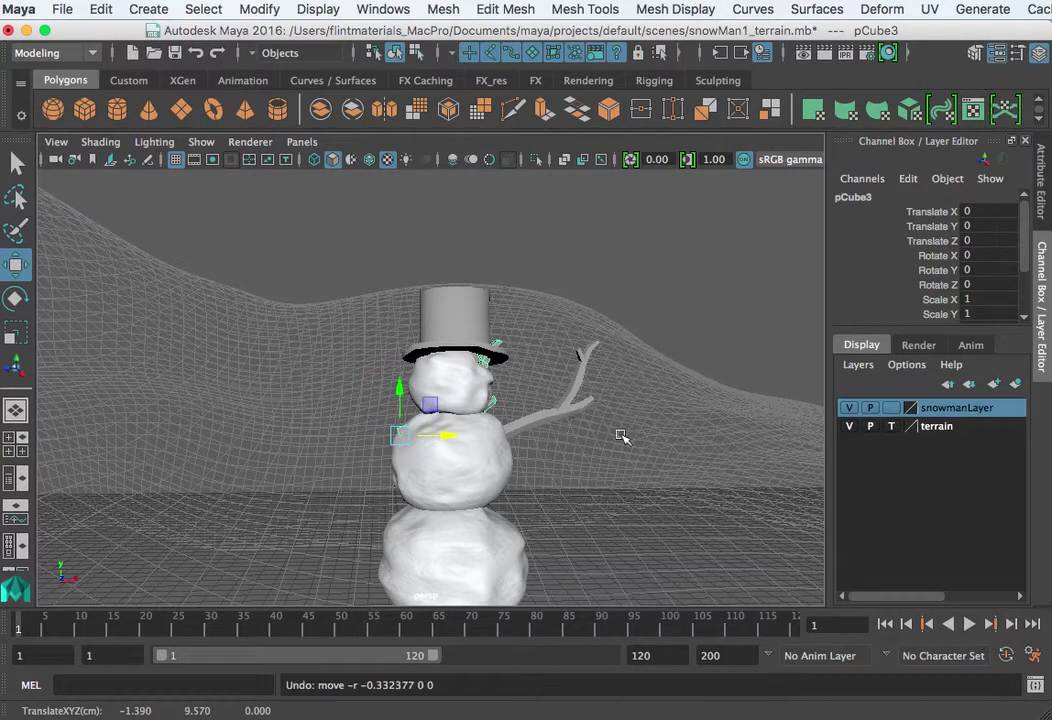
pyautogui.press('r')
pyautogui.press('e')
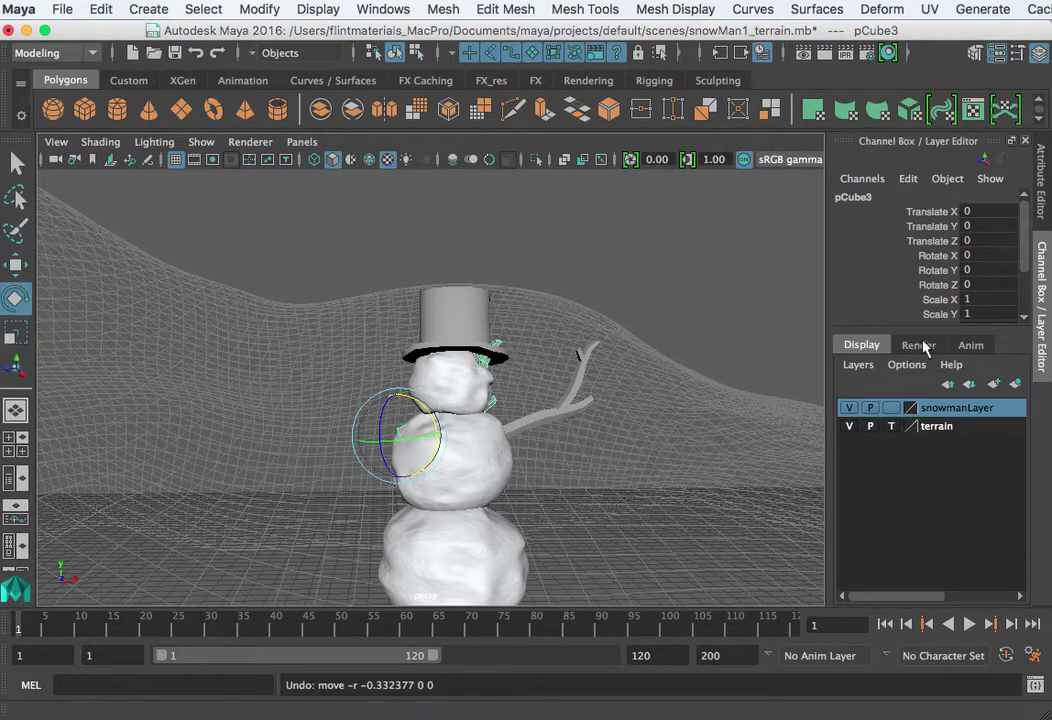
pyautogui.moveTo(418, 439); pyautogui.dragTo(358, 444)
pyautogui.keyDown('alt'); pyautogui.moveTo(565, 451); pyautogui.dragTo(559, 477); pyautogui.keyUp('alt')
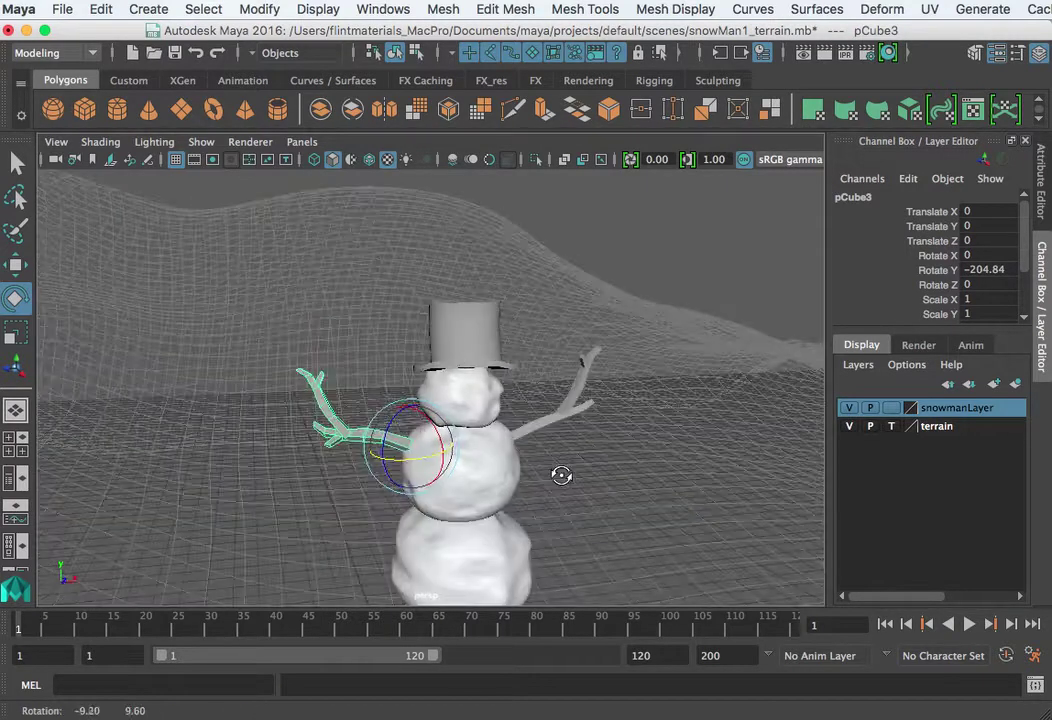
pyautogui.moveTo(430, 446)
pyautogui.mouseDown()
pyautogui.moveTo(446, 459)
pyautogui.moveTo(418, 463)
pyautogui.moveTo(430, 463)
pyautogui.mouseUp()
pyautogui.keyDown('alt'); pyautogui.moveTo(622, 481); pyautogui.dragTo(563, 463); pyautogui.keyUp('alt')
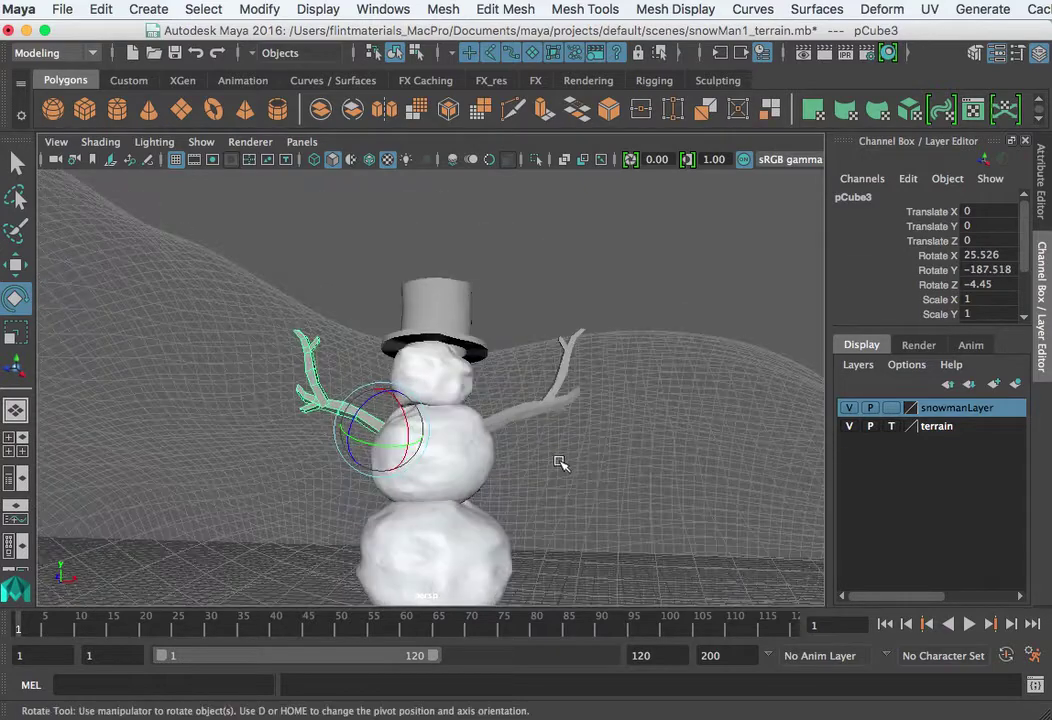
# Step: Check the parenting by selecting the snowballs and arms one after another
pyautogui.click(454, 459)
pyautogui.click(565, 483)
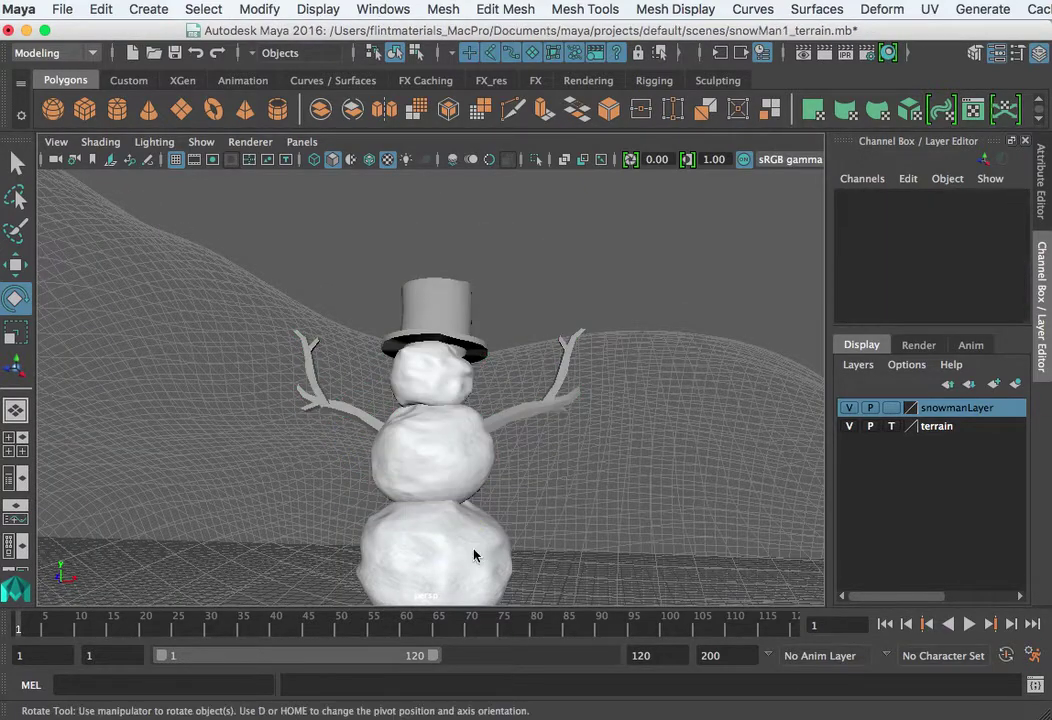
pyautogui.click(474, 556)
pyautogui.click(522, 418)
pyautogui.click(316, 352)
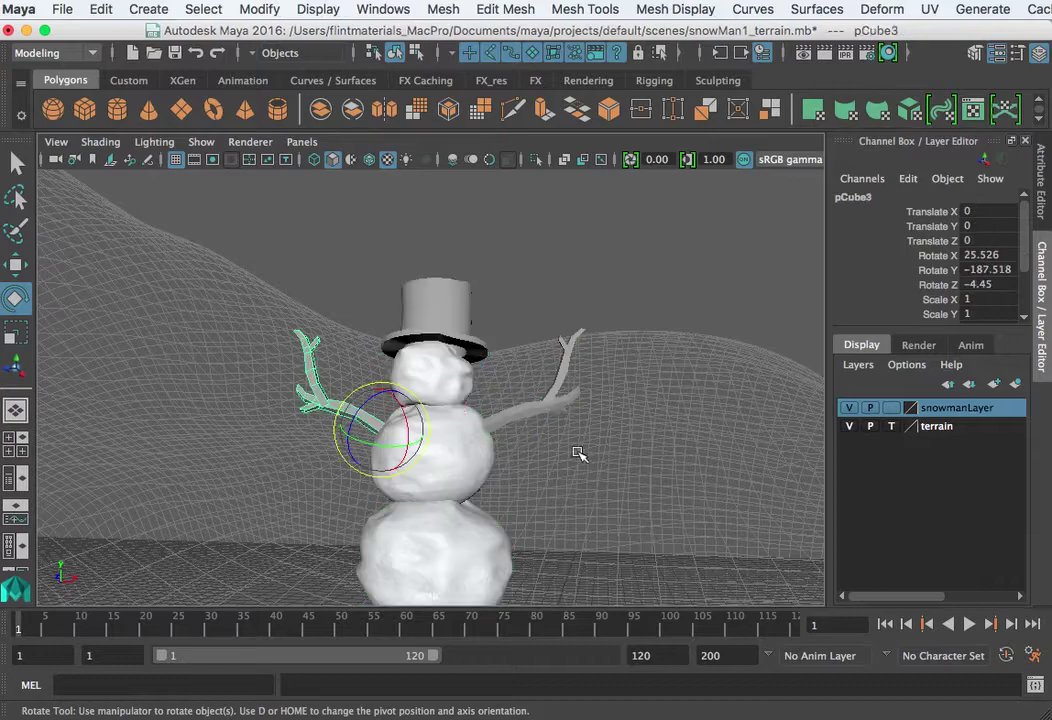
pyautogui.click(617, 458)
pyautogui.keyDown('alt'); pyautogui.moveTo(617, 458); pyautogui.dragTo(578, 411); pyautogui.keyUp('alt')
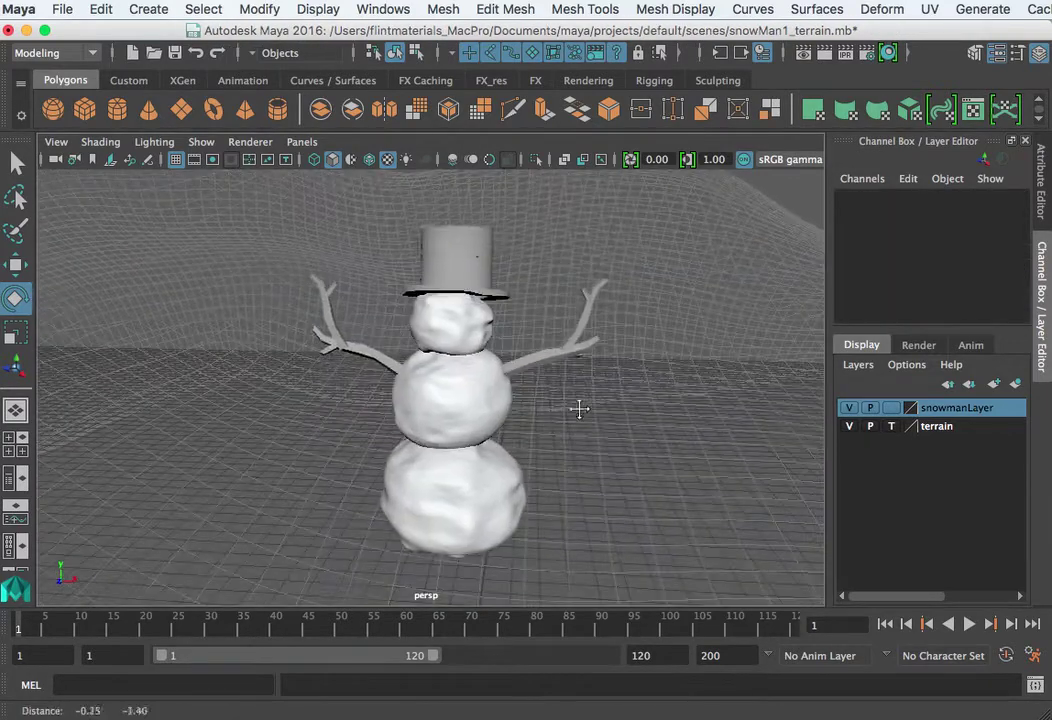
# Step: Lower the top hat slightly onto the head snowball
pyautogui.click(478, 242)
pyautogui.press('w')
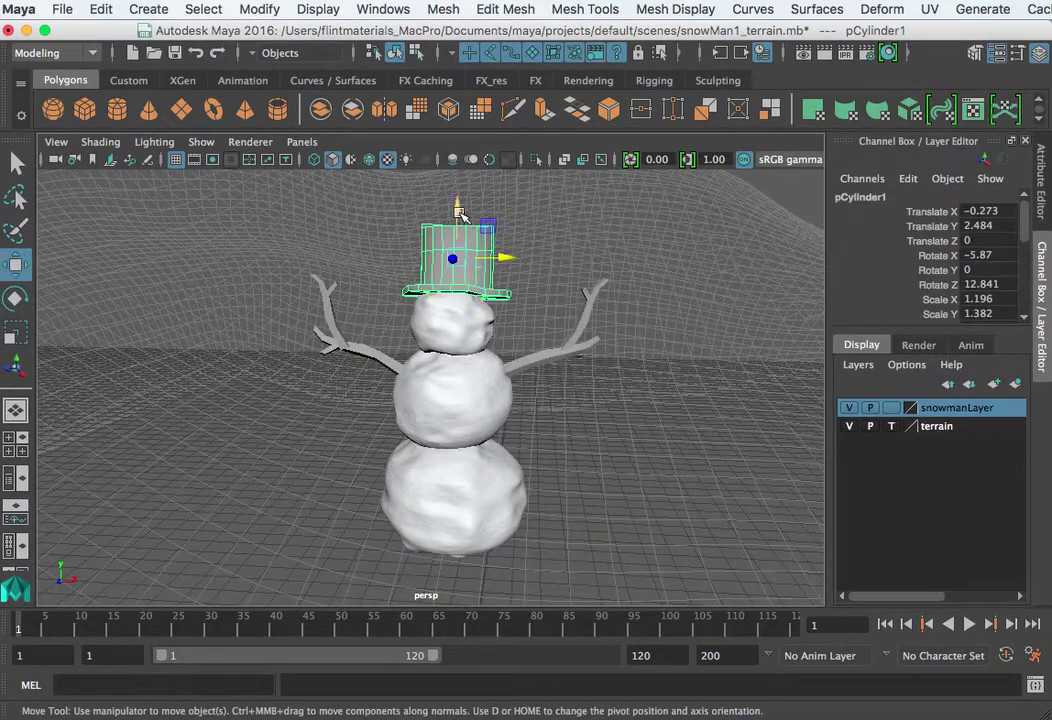
pyautogui.moveTo(460, 215); pyautogui.dragTo(462, 218)
pyautogui.click(545, 420)
# Step: Try to rotate the upright branch on the original arm, and undo the rotation
pyautogui.keyDown('alt'); pyautogui.moveTo(545, 420); pyautogui.dragTo(621, 420, button='right'); pyautogui.keyUp('alt')
pyautogui.keyDown('alt'); pyautogui.moveTo(621, 420); pyautogui.dragTo(599, 404, button='middle'); pyautogui.keyUp('alt')
pyautogui.keyDown('alt'); pyautogui.moveTo(599, 404); pyautogui.dragTo(620, 372, button='right'); pyautogui.keyUp('alt')
pyautogui.click(590, 318)
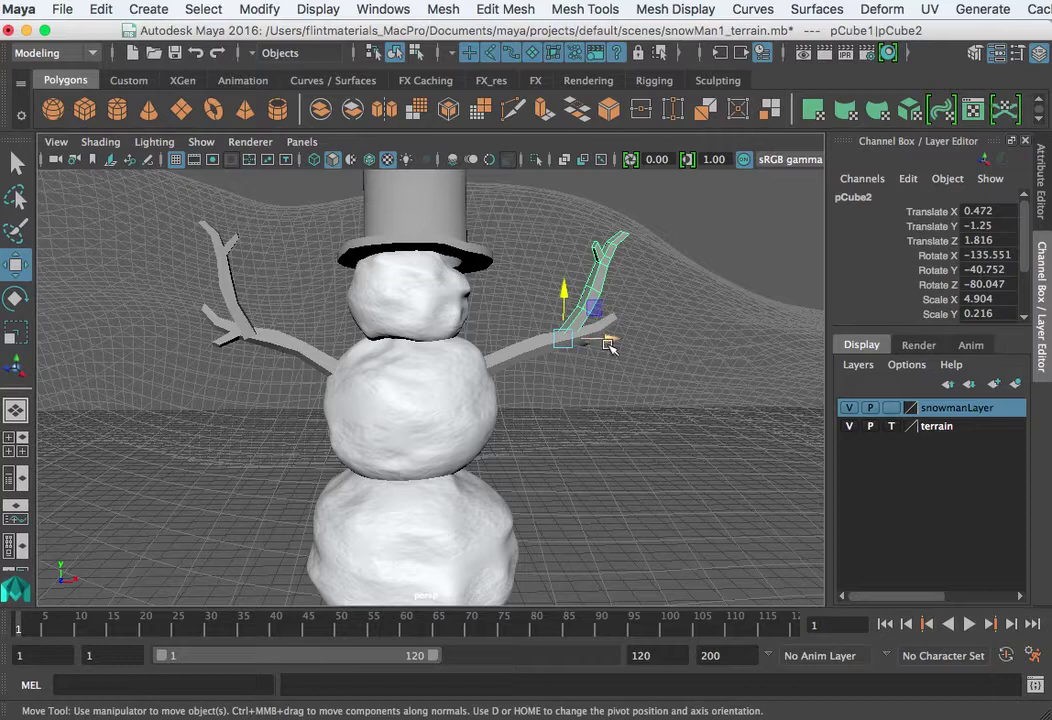
pyautogui.press('r')
pyautogui.press('e')
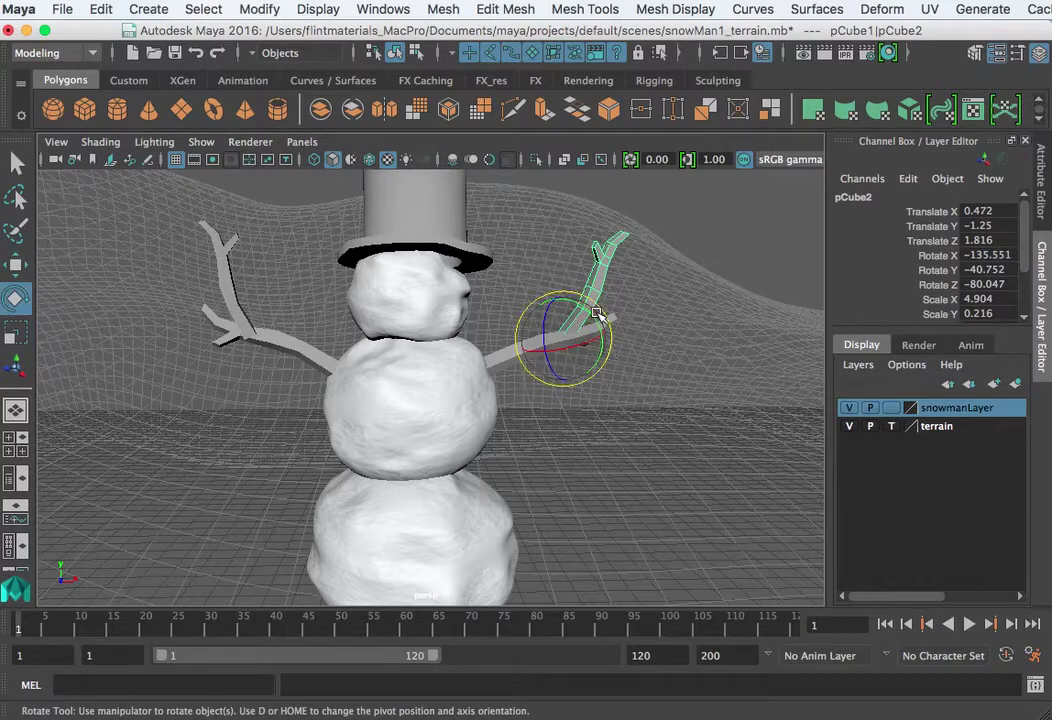
pyautogui.moveTo(588, 312); pyautogui.dragTo(385, 190)
pyautogui.hotkey('ctrl', 'z')
pyautogui.hotkey('ctrl', 'z')
# Step: Freeze the transformations of the original arm, its upright branch and the duplicated arm
pyautogui.click(194, 9)
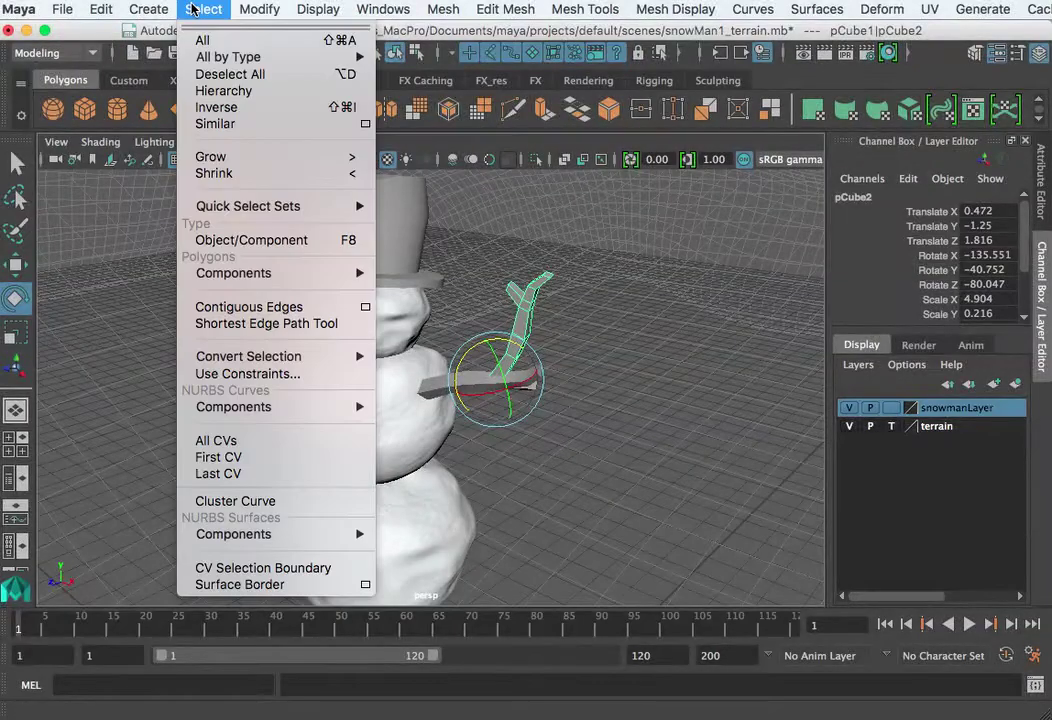
pyautogui.moveTo(259, 9)
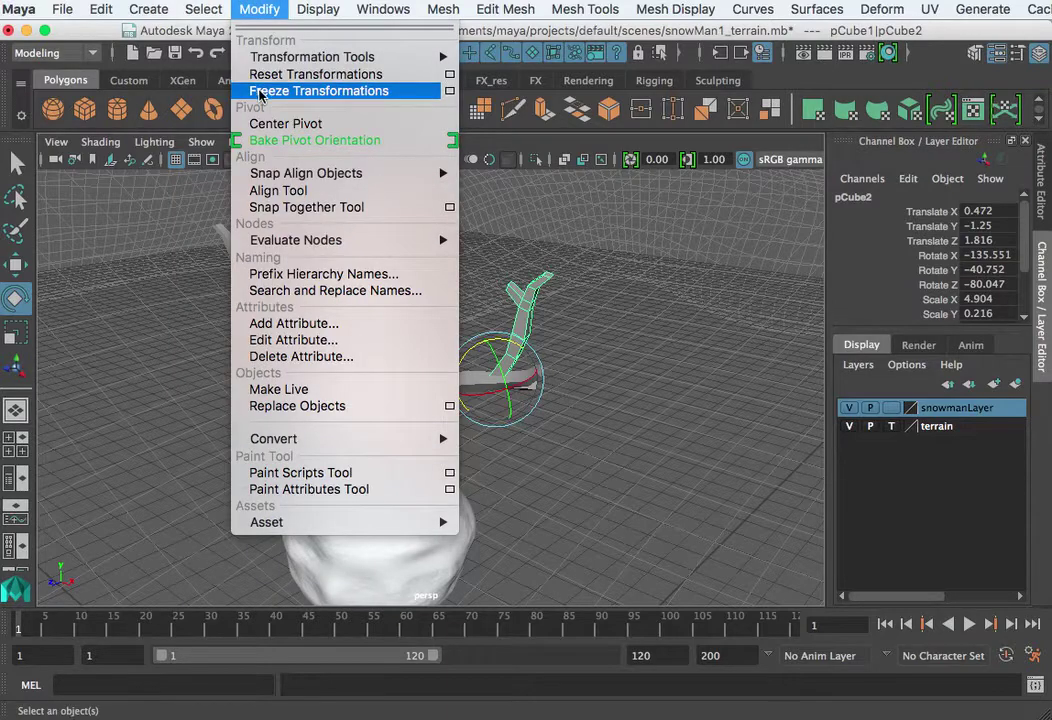
pyautogui.click(300, 92)
pyautogui.click(434, 391)
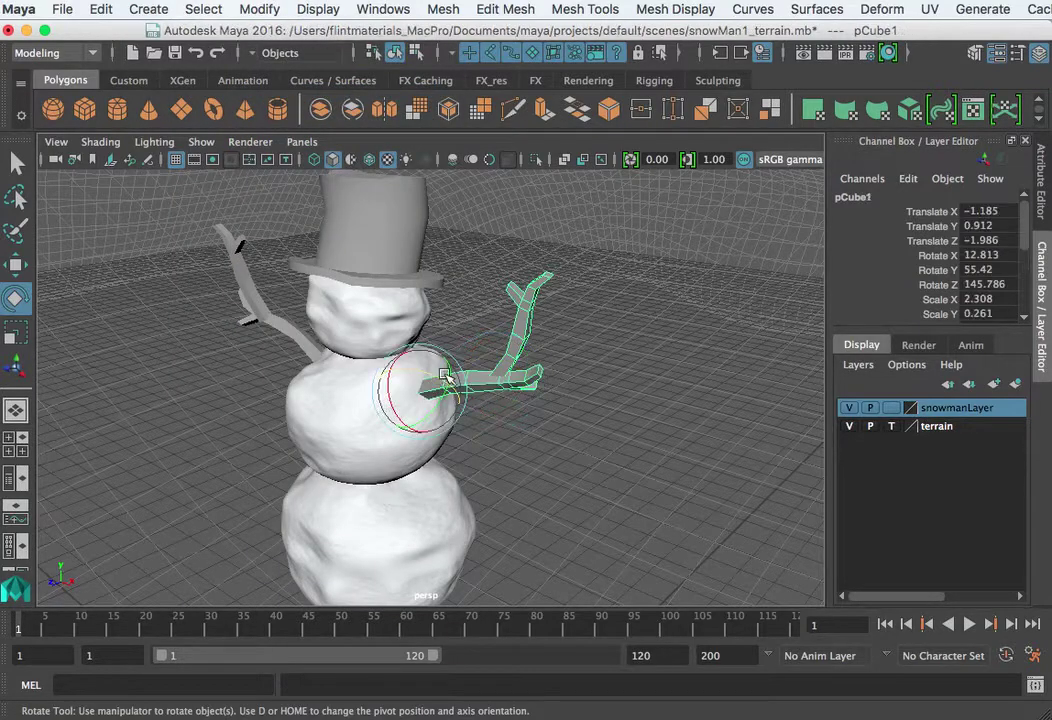
pyautogui.click(312, 343)
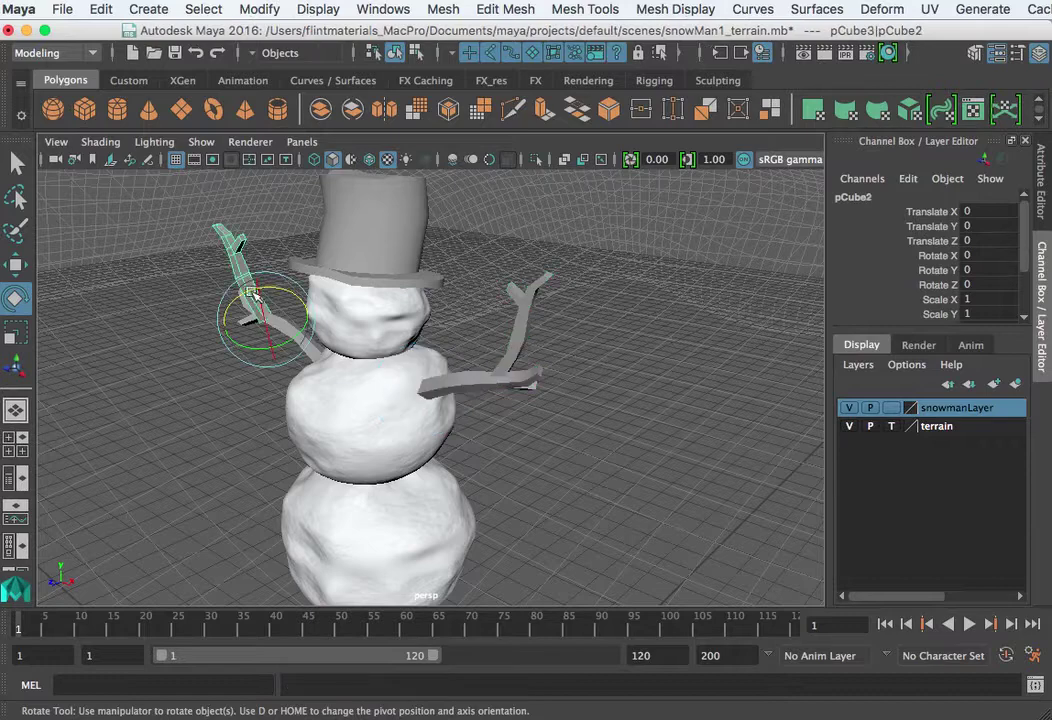
pyautogui.click(566, 409)
pyautogui.click(305, 348)
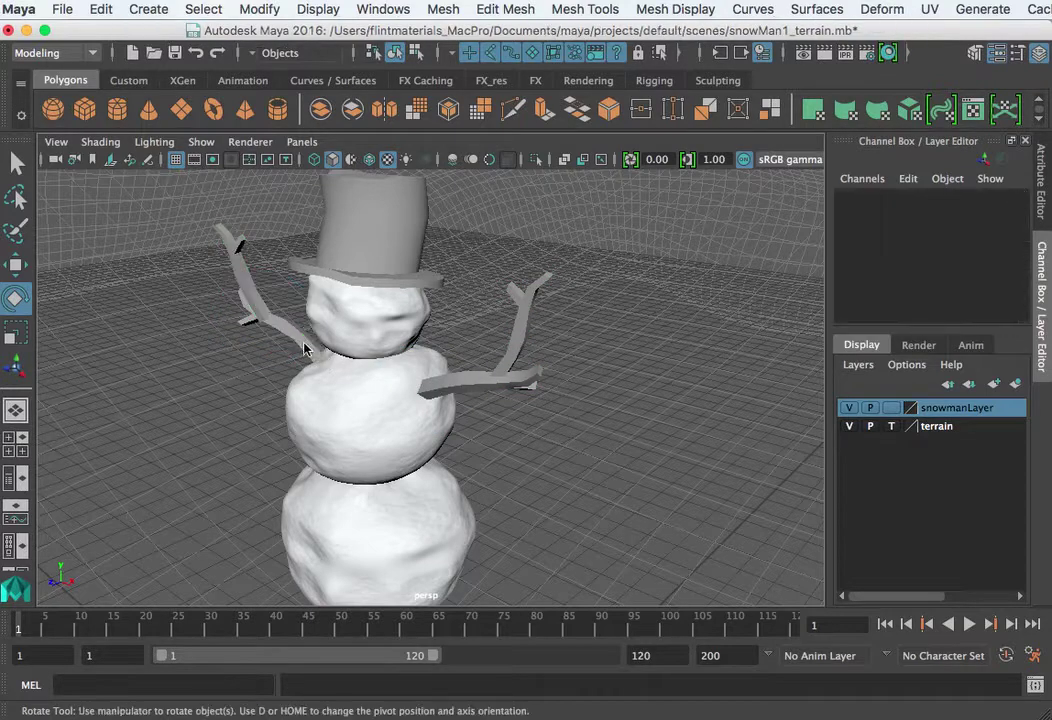
# Step: Freeze the transformations of the top hat and of the head, middle and bottom snowballs
pyautogui.click(413, 338)
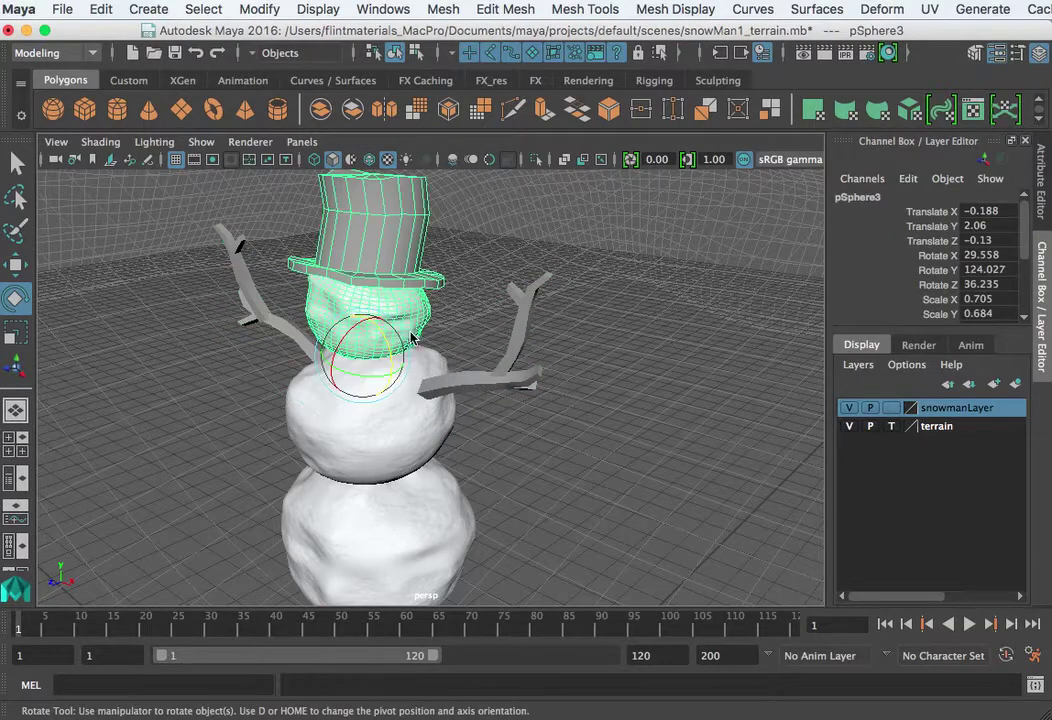
pyautogui.press('g')
pyautogui.click(655, 338)
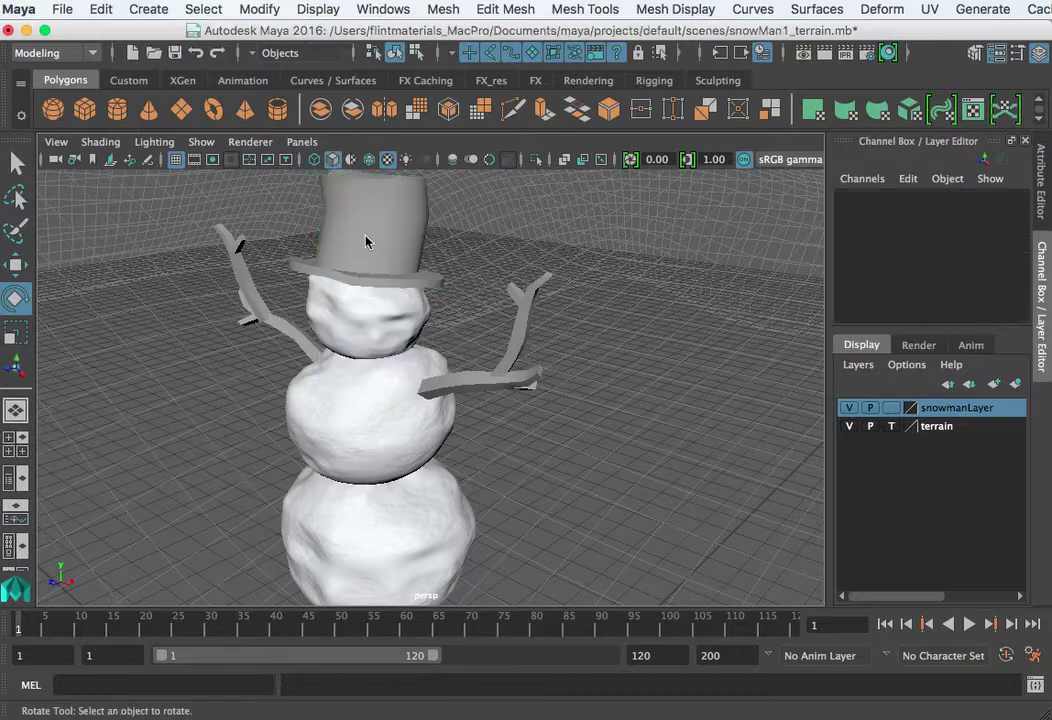
pyautogui.click(424, 287)
pyautogui.click(391, 333)
pyautogui.click(425, 432)
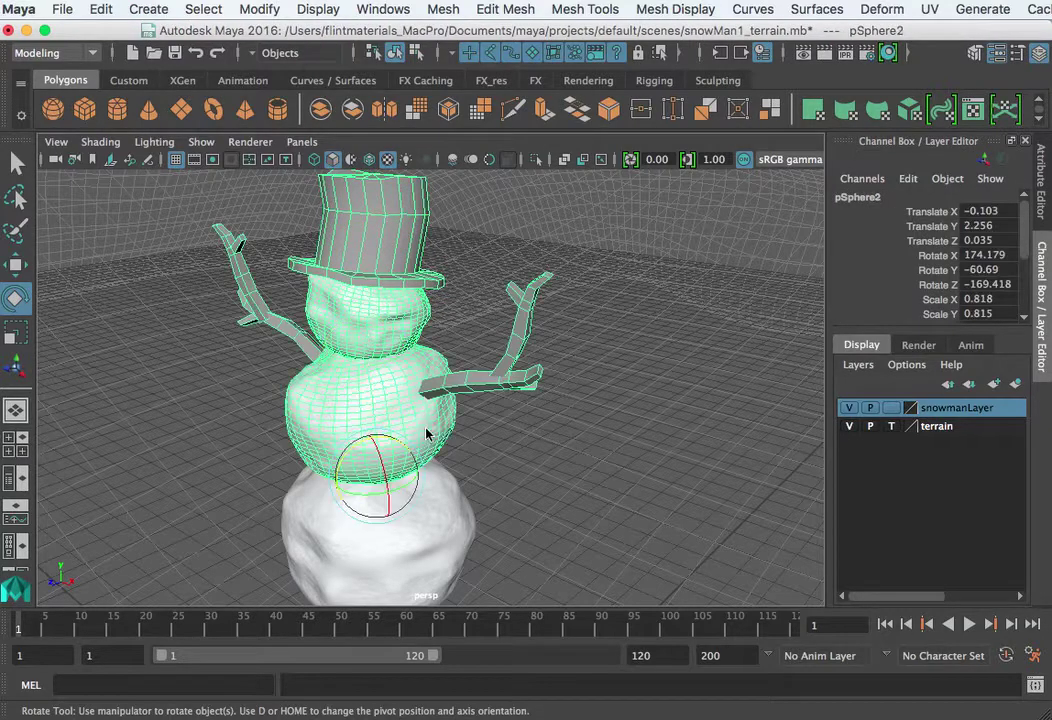
pyautogui.hotkey('ctrl', 'shift', 'f')
pyautogui.click(427, 535)
pyautogui.hotkey('ctrl', 'shift', 'f')
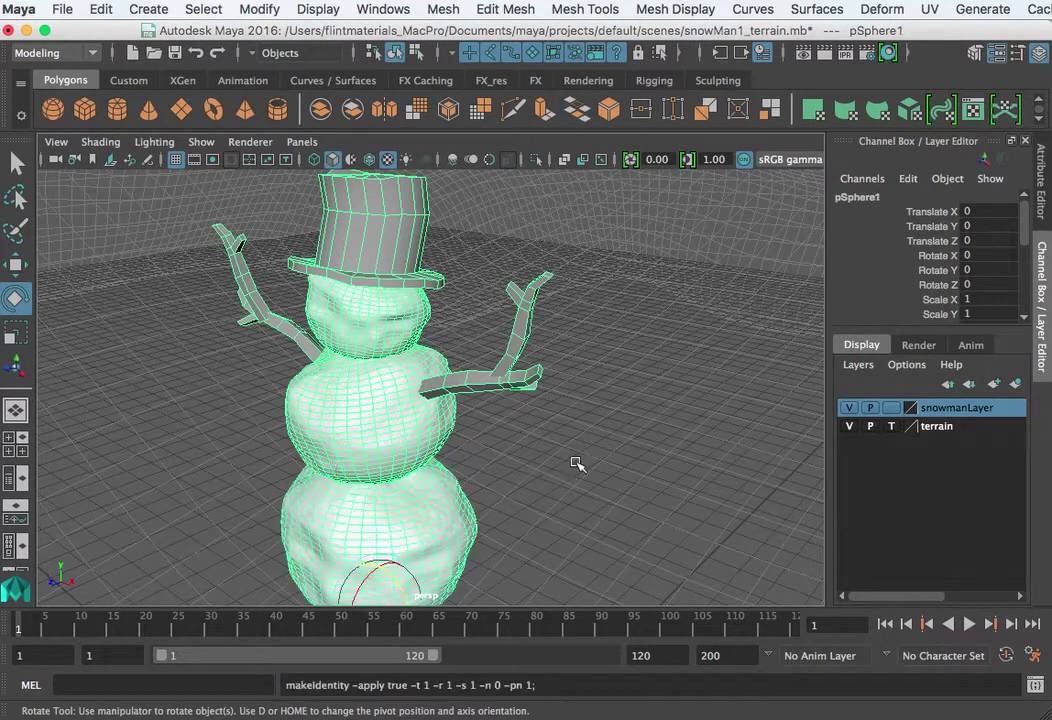
# Step: Try rotating the original arm around its shoulder pivot, and undo the rotation
pyautogui.scroll(-3, 600, 434)
pyautogui.scroll(-3, 600, 434)
pyautogui.keyDown('alt'); pyautogui.moveTo(488, 479); pyautogui.dragTo(598, 453); pyautogui.keyUp('alt')
pyautogui.keyDown('alt'); pyautogui.moveTo(600, 453); pyautogui.dragTo(558, 436, button='right'); pyautogui.keyUp('alt')
pyautogui.keyDown('alt'); pyautogui.moveTo(527, 393); pyautogui.dragTo(727, 393, button='right'); pyautogui.keyUp('alt')
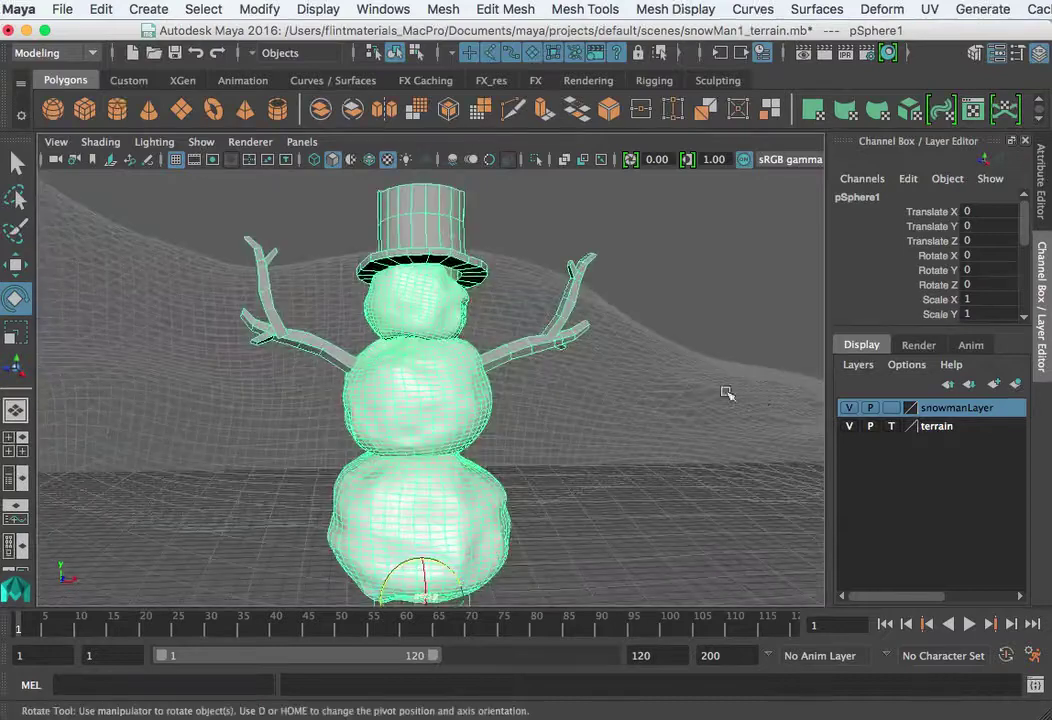
pyautogui.click(521, 353)
pyautogui.press('w')
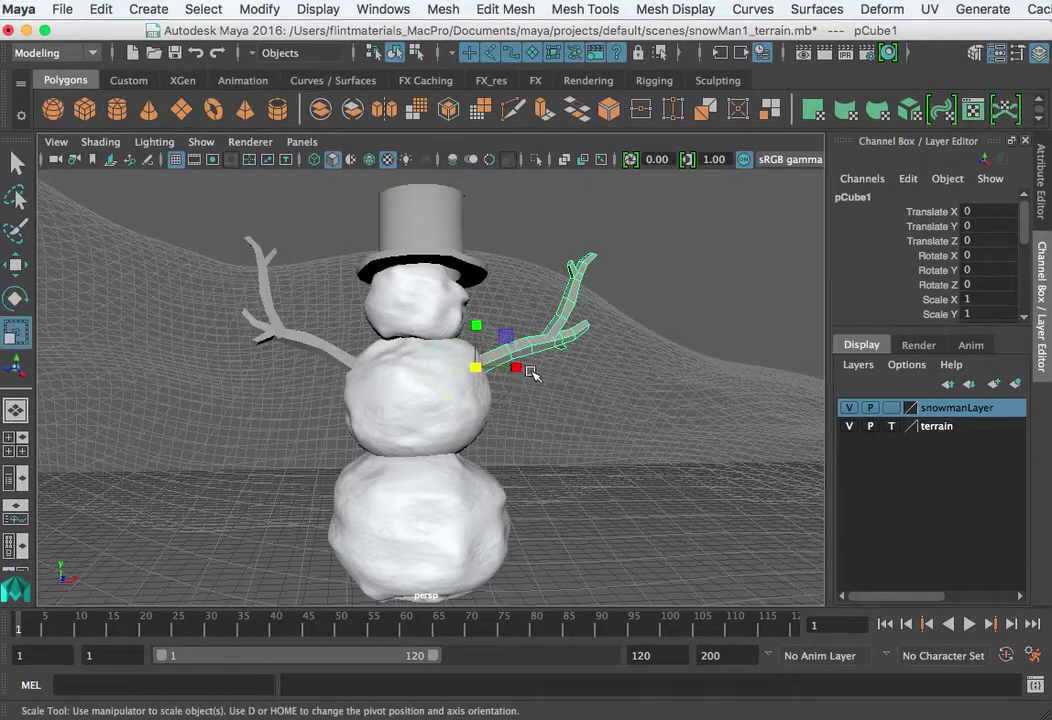
pyautogui.press('e')
pyautogui.moveTo(472, 352); pyautogui.dragTo(589, 352)
pyautogui.press('z')
# Step: Shift the original arm's upright branch by about 0.218 in X and 0.066 in Y, and rotate it to stand more vertically
pyautogui.keyDown('alt'); pyautogui.moveTo(618, 338); pyautogui.dragTo(625, 399, button='right'); pyautogui.keyUp('alt')
pyautogui.keyDown('alt'); pyautogui.moveTo(626, 399); pyautogui.dragTo(610, 409); pyautogui.keyUp('alt')
pyautogui.click(594, 317)
pyautogui.moveTo(542, 317); pyautogui.dragTo(596, 300)
pyautogui.press('z')
pyautogui.press('w')
pyautogui.moveTo(645, 345); pyautogui.dragTo(636, 346)
pyautogui.press('r')
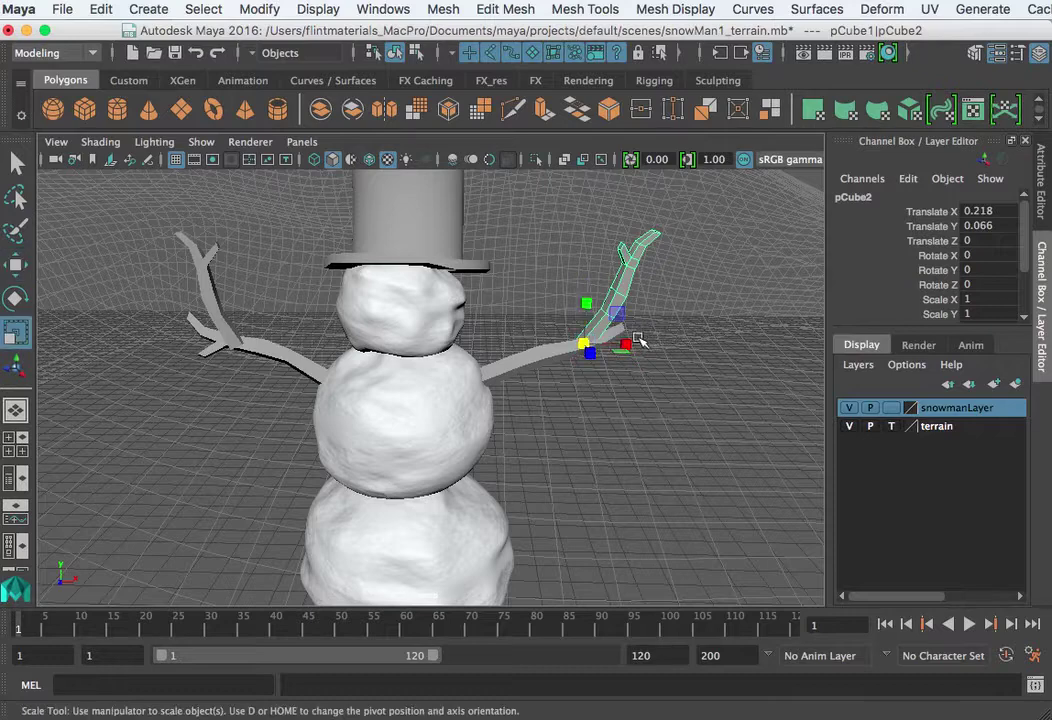
pyautogui.press('e')
pyautogui.moveTo(618, 300); pyautogui.dragTo(478, 393)
# Step: Test the hierarchy by rotating the original arm, the middle snowball and the head in turn, undoing each rotation
pyautogui.click(519, 369)
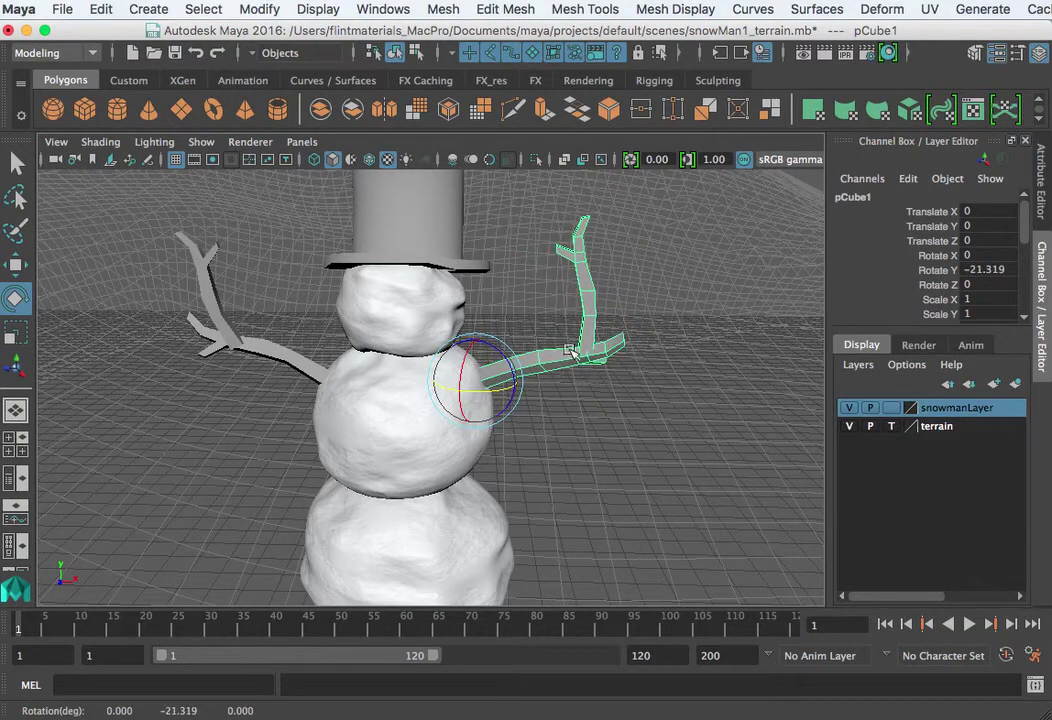
pyautogui.hotkey('ctrl', 'z')
pyautogui.click(437, 441)
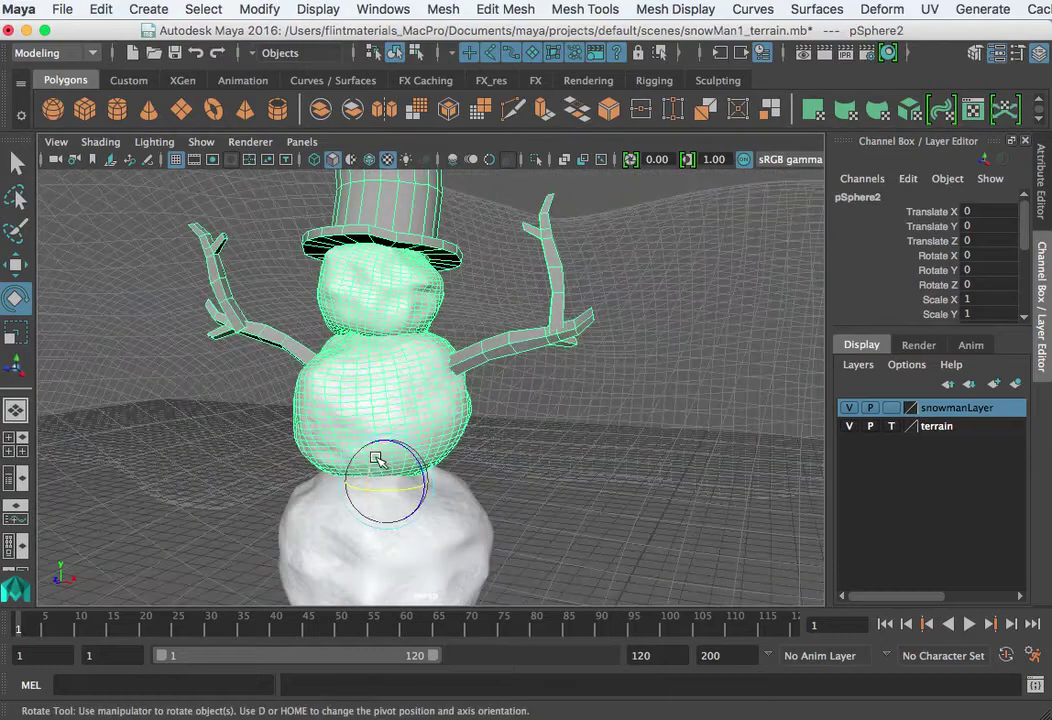
pyautogui.moveTo(376, 458); pyautogui.dragTo(401, 471)
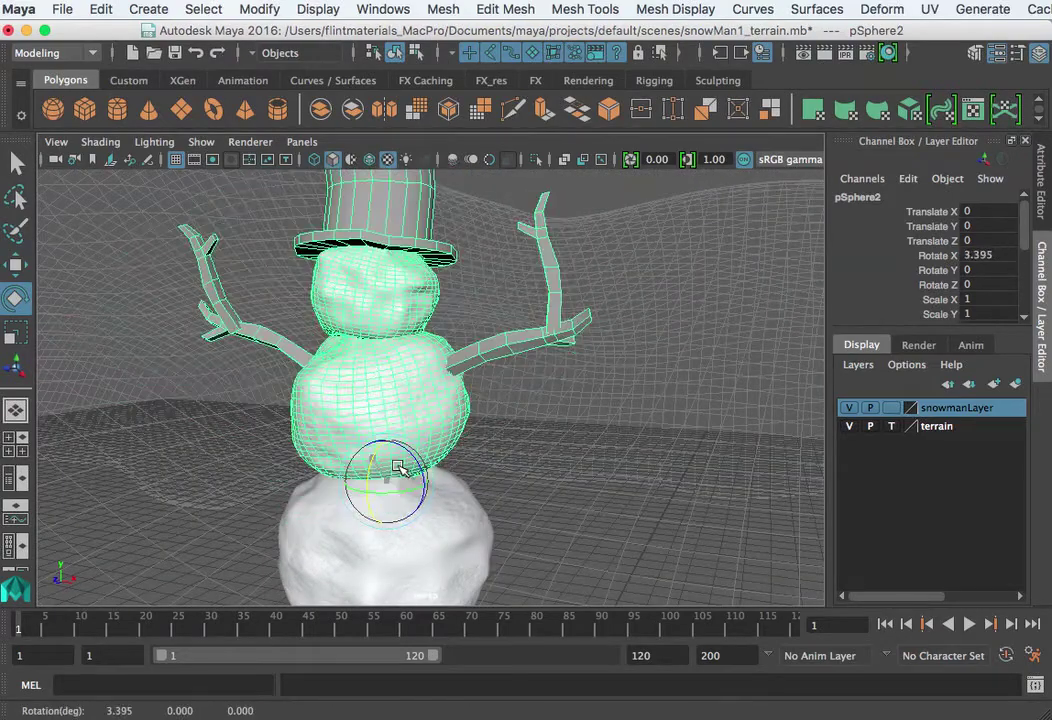
pyautogui.hotkey('ctrl', 'z')
pyautogui.click(395, 300)
pyautogui.moveTo(411, 347)
pyautogui.mouseDown()
pyautogui.moveTo(423, 347)
pyautogui.moveTo(340, 355)
pyautogui.moveTo(392, 352)
pyautogui.mouseUp()
pyautogui.press('super+z')
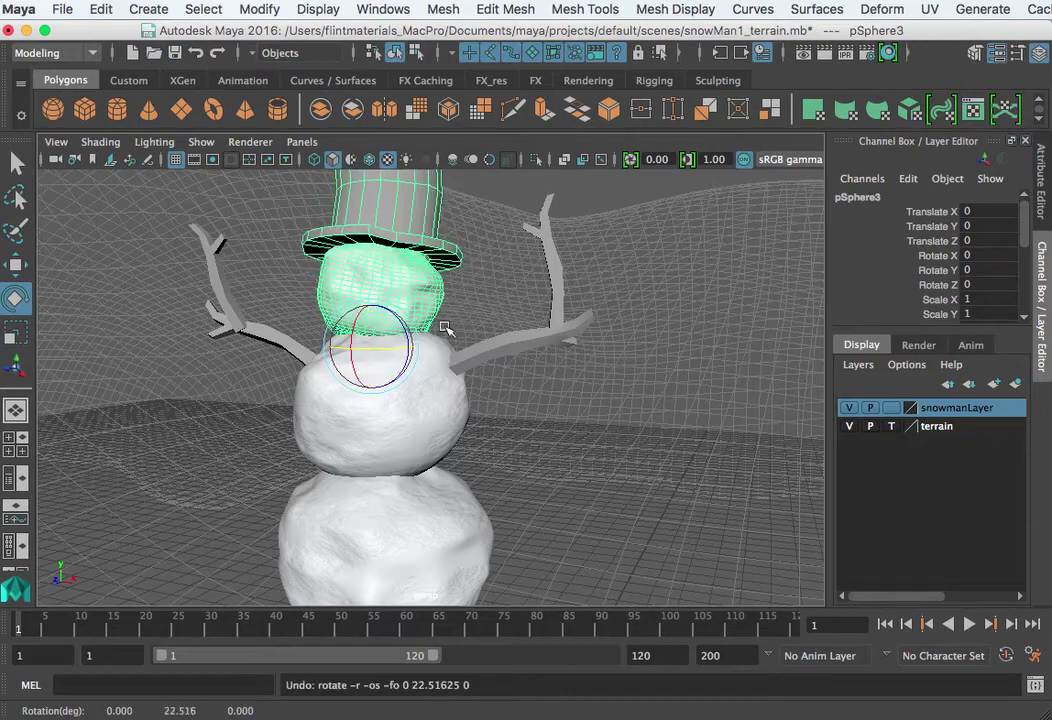
# Step: Lower the top hat to about -0.058 in Translate Y so it sits tighter on the head
pyautogui.click(426, 236)
pyautogui.keyDown('alt'); pyautogui.moveTo(479, 307); pyautogui.dragTo(354, 352, button='right'); pyautogui.keyUp('alt')
pyautogui.press('w')
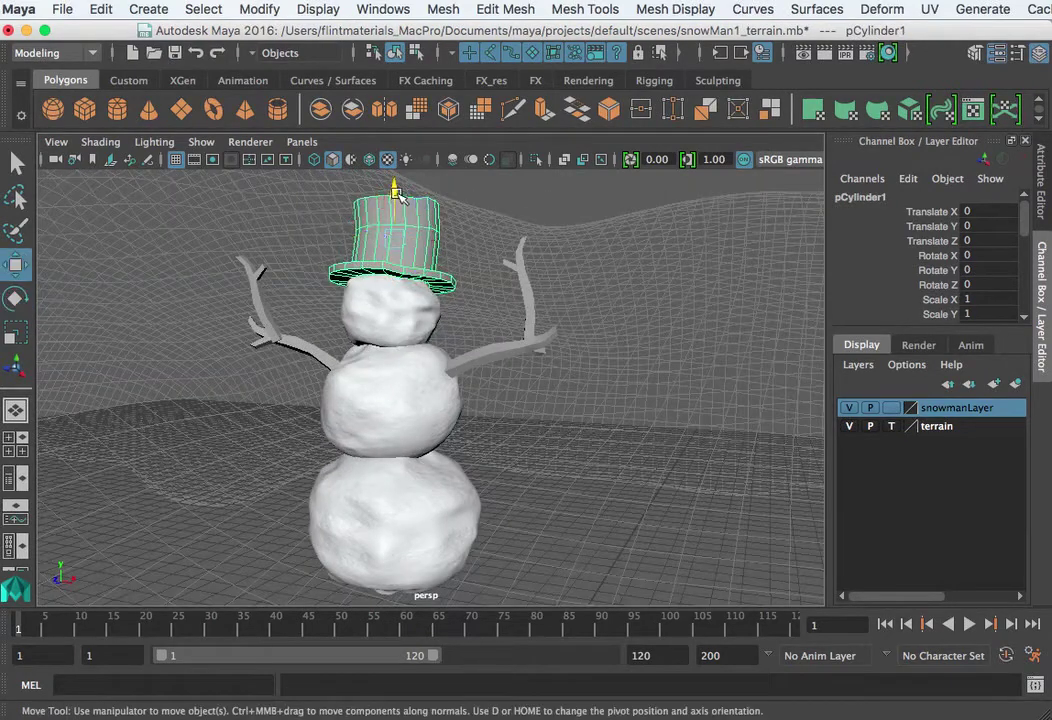
pyautogui.moveTo(395, 191)
pyautogui.mouseDown()
pyautogui.moveTo(397, 154)
pyautogui.moveTo(395, 199)
pyautogui.mouseUp()
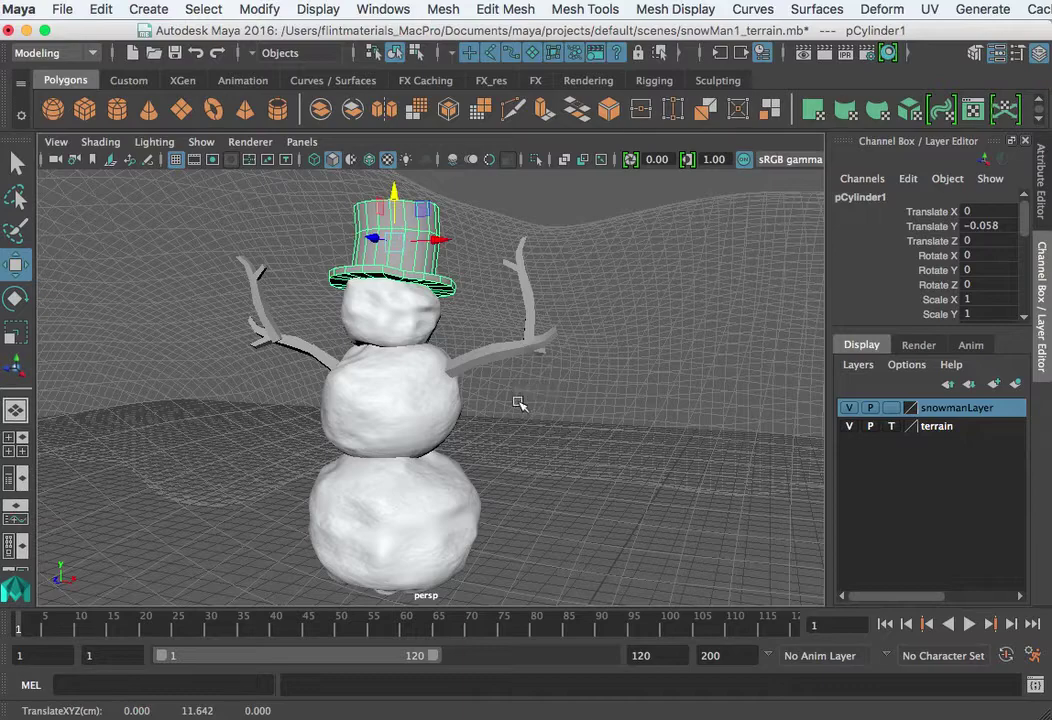
pyautogui.keyDown('alt'); pyautogui.moveTo(519, 403); pyautogui.dragTo(396, 446, button='right'); pyautogui.keyUp('alt')
pyautogui.keyDown('alt'); pyautogui.moveTo(397, 447); pyautogui.dragTo(498, 448); pyautogui.keyUp('alt')
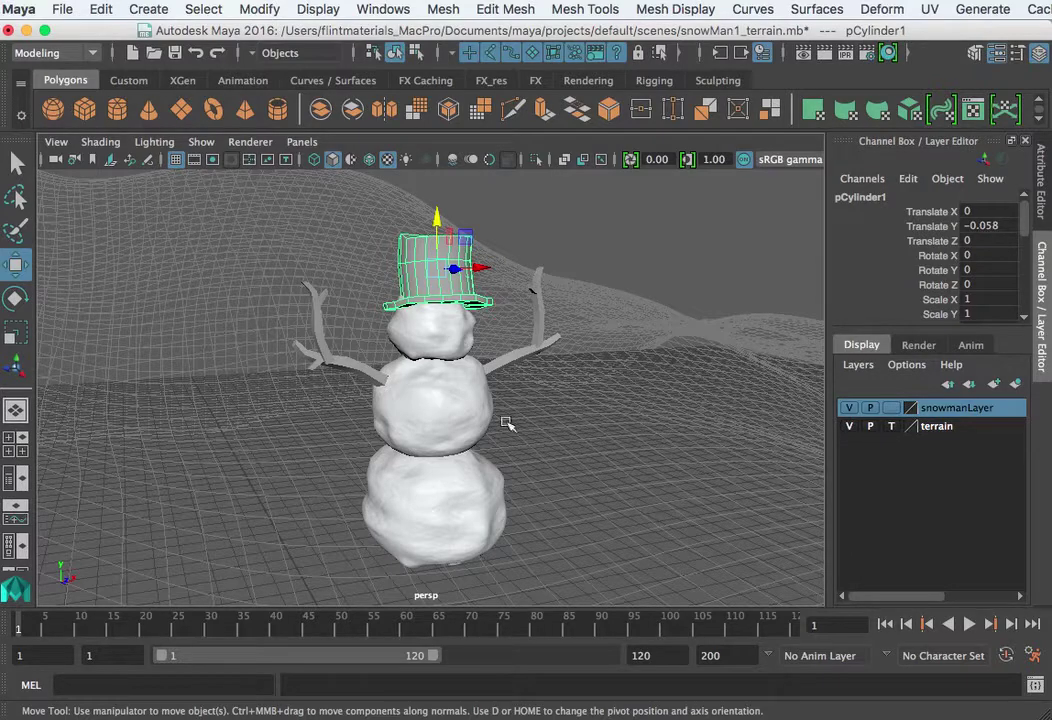
pyautogui.keyDown('alt'); pyautogui.moveTo(533, 418); pyautogui.dragTo(552, 437, button='right'); pyautogui.keyUp('alt')
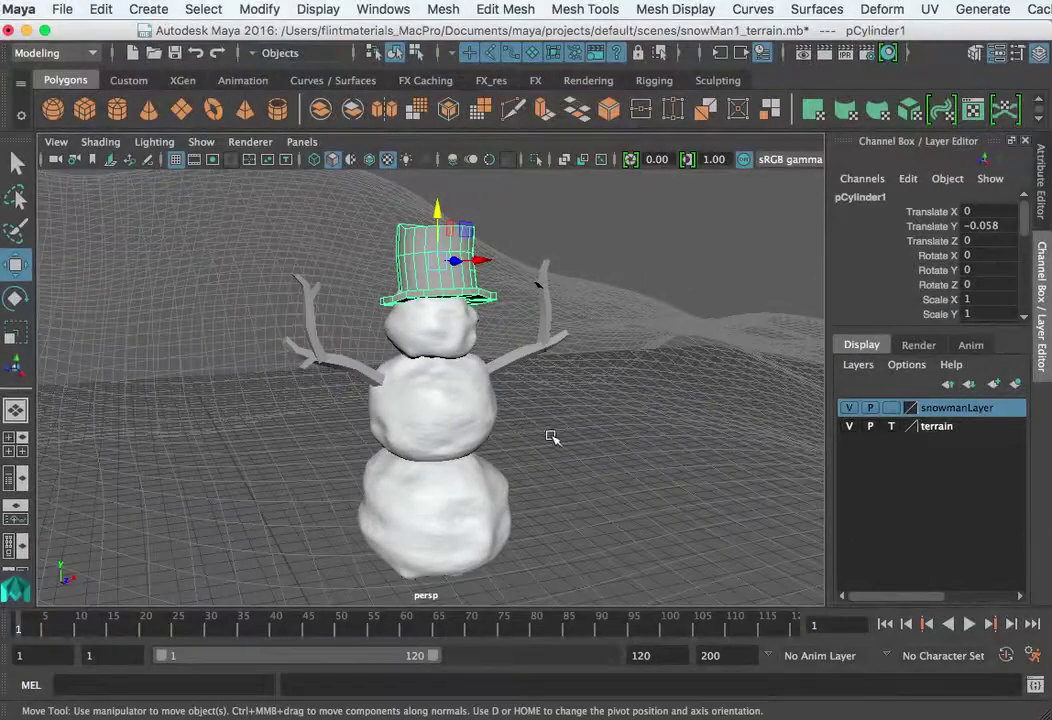
pyautogui.keyDown('alt'); pyautogui.moveTo(552, 437); pyautogui.dragTo(521, 500); pyautogui.keyUp('alt')
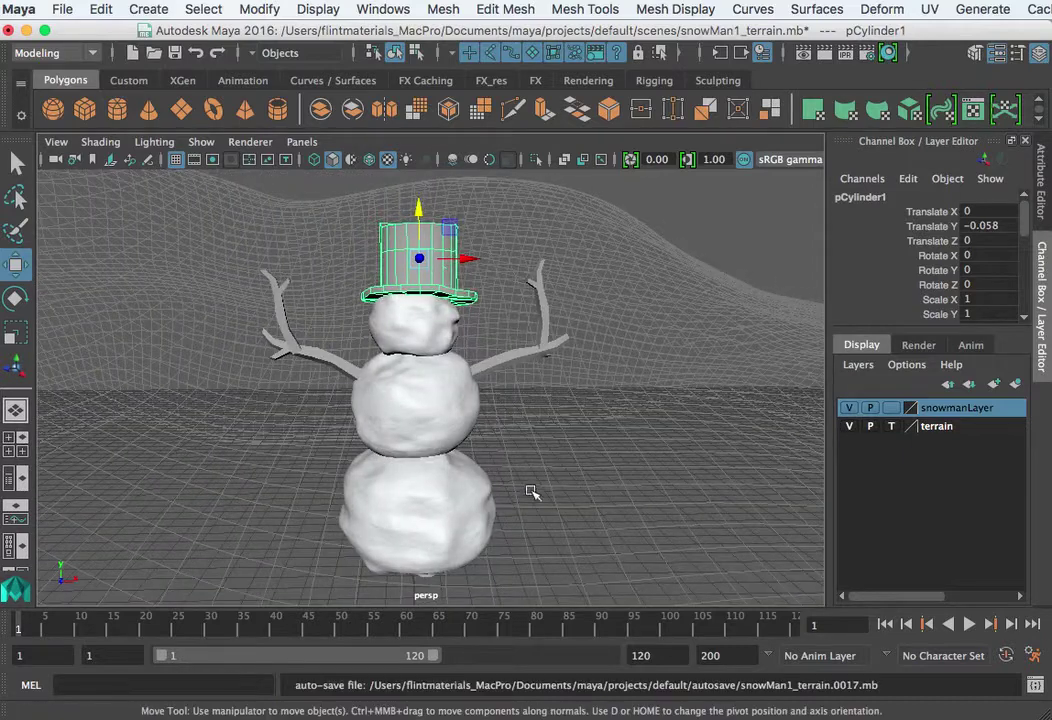
# Step: Scale the top hat up to about 1.039 and reposition it to about -0.027 in Translate Y and -0.154 in Translate Z
pyautogui.click(508, 363)
pyautogui.click(349, 365)
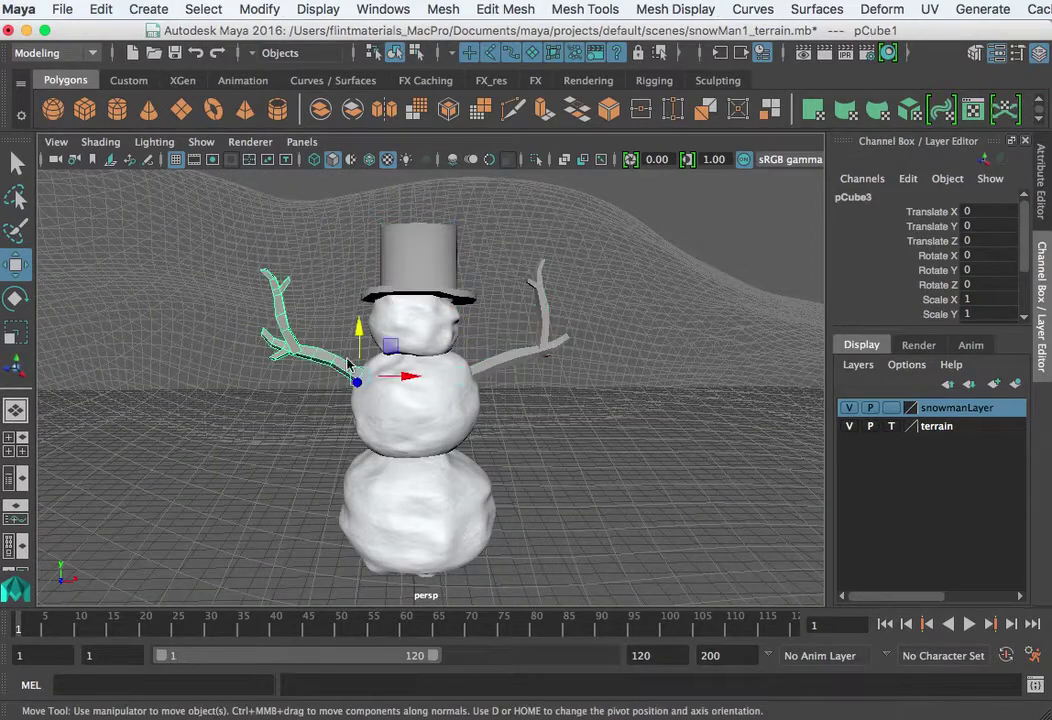
pyautogui.keyDown('alt'); pyautogui.moveTo(432, 316); pyautogui.dragTo(455, 333); pyautogui.keyUp('alt')
pyautogui.keyDown('alt'); pyautogui.moveTo(481, 428); pyautogui.dragTo(484, 263); pyautogui.keyUp('alt')
pyautogui.click(491, 278)
pyautogui.moveTo(455, 220); pyautogui.dragTo(457, 219)
pyautogui.keyDown('alt'); pyautogui.moveTo(497, 303); pyautogui.dragTo(449, 268); pyautogui.keyUp('alt')
pyautogui.press('r')
pyautogui.press('w')
pyautogui.moveTo(437, 224); pyautogui.dragTo(437, 210)
pyautogui.keyDown('alt'); pyautogui.moveTo(536, 359); pyautogui.dragTo(484, 405); pyautogui.keyUp('alt')
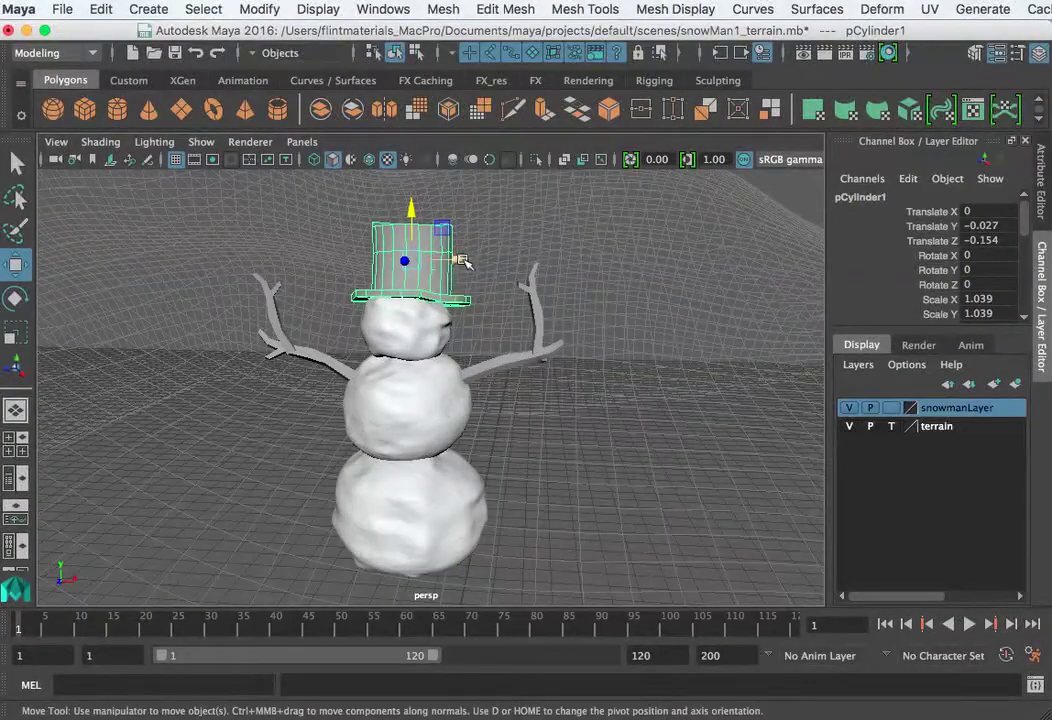
# Step: Shift the top hat sideways to about -0.08 in Translate X to centre it on the head
pyautogui.moveTo(464, 262); pyautogui.dragTo(460, 265)
pyautogui.keyDown('alt'); pyautogui.moveTo(528, 468); pyautogui.dragTo(535, 471); pyautogui.keyUp('alt')
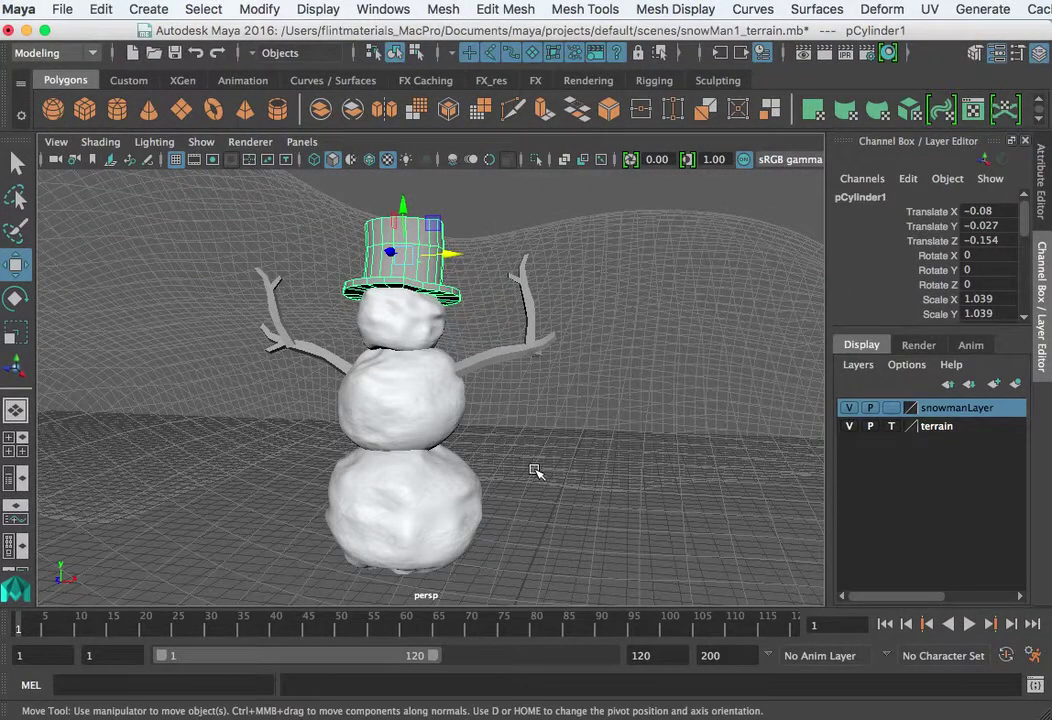
pyautogui.keyDown('alt'); pyautogui.moveTo(530, 428); pyautogui.dragTo(514, 452); pyautogui.keyUp('alt')
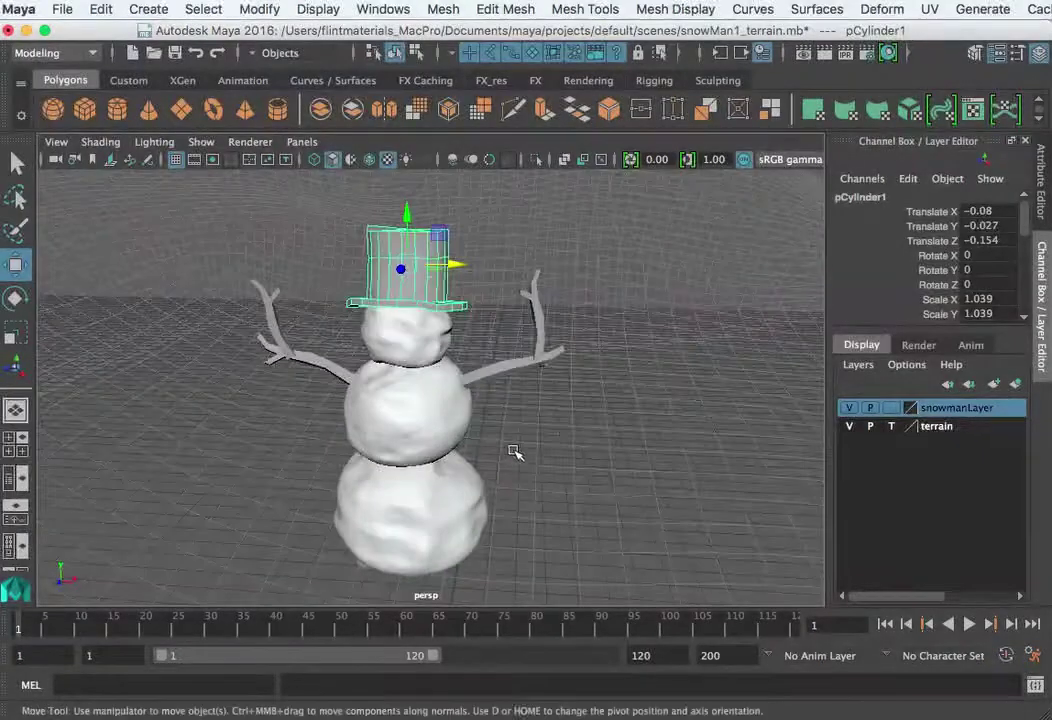
# Step: Check the parented parts by selecting the middle snowball and the original arm, and review the whole snowman
pyautogui.click(477, 494)
pyautogui.click(434, 411)
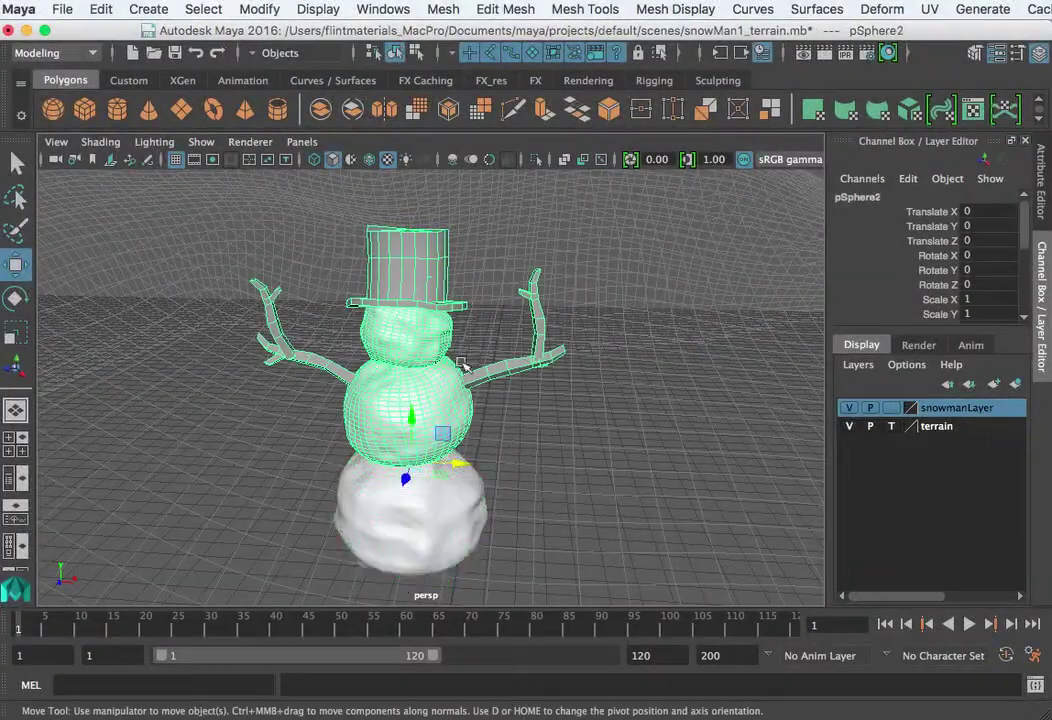
pyautogui.click(445, 270)
pyautogui.click(522, 361)
pyautogui.moveTo(502, 399)
pyautogui.keyDown('alt'); pyautogui.mouseDown()
pyautogui.moveTo(700, 410)
pyautogui.moveTo(505, 392)
pyautogui.mouseUp(); pyautogui.keyUp('alt')
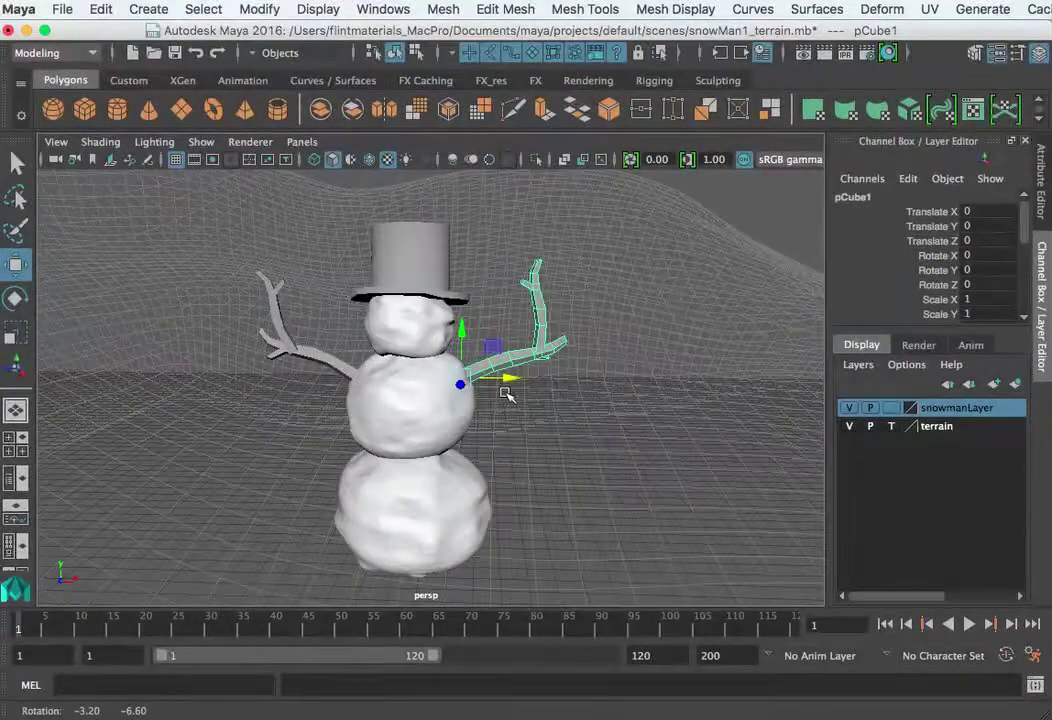
pyautogui.moveTo(639, 417)
pyautogui.keyDown('alt'); pyautogui.mouseDown(button='right')
pyautogui.moveTo(514, 423)
pyautogui.moveTo(654, 424)
pyautogui.mouseUp(button='right'); pyautogui.keyUp('alt')
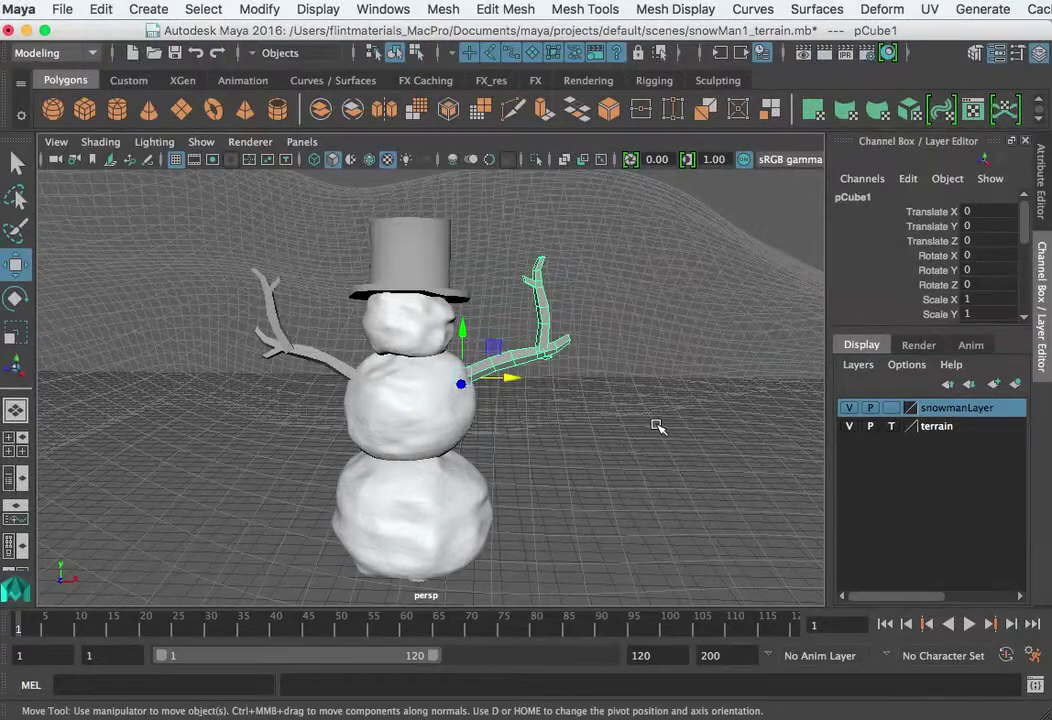